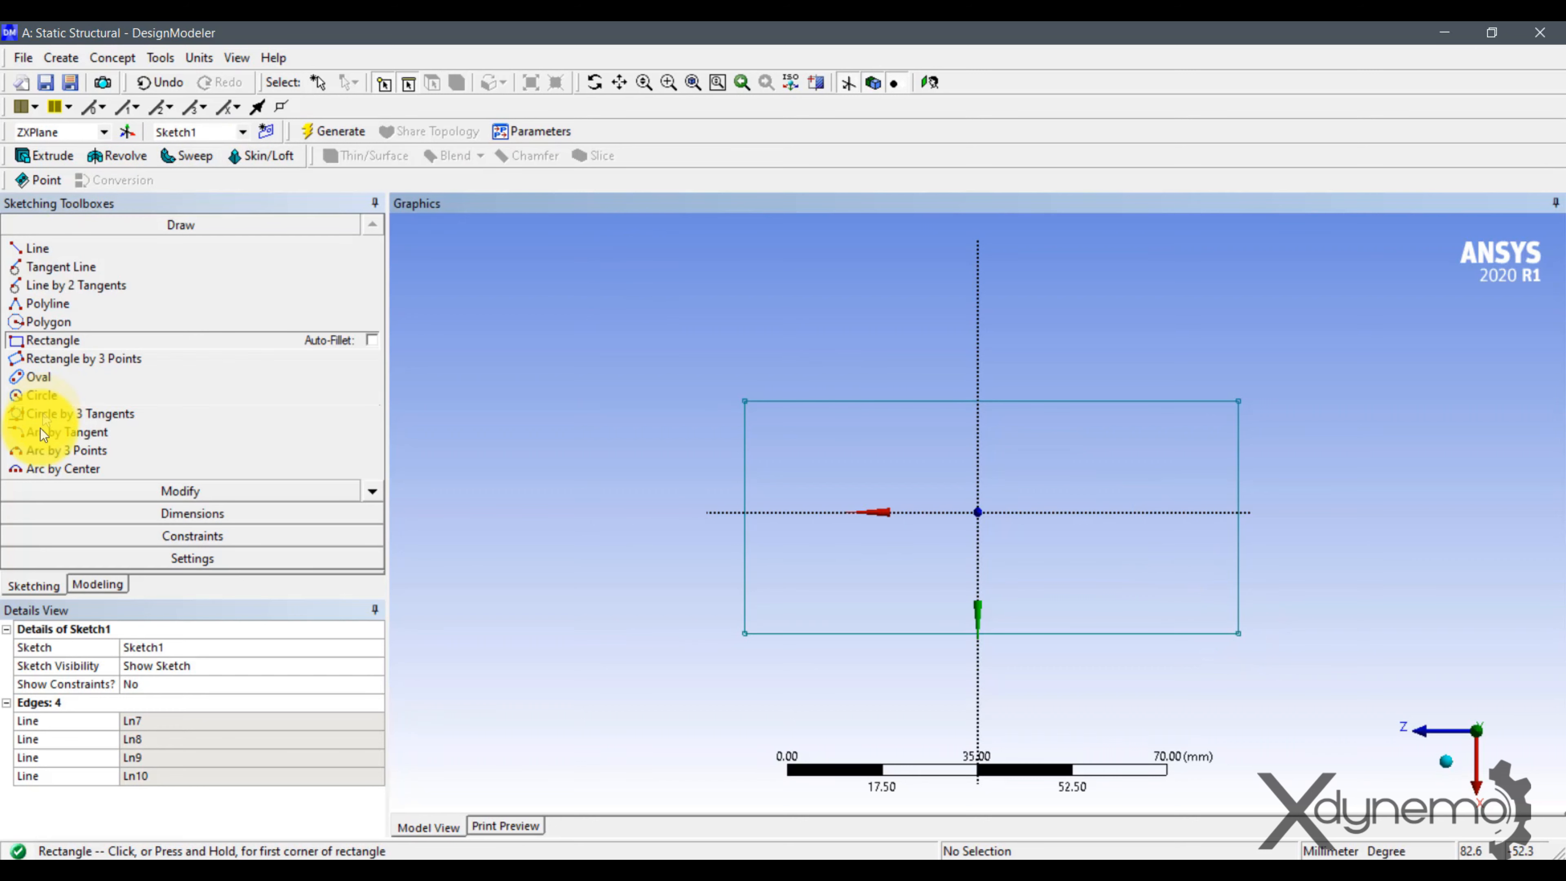
Add horizontal dimensions for the rectangle's overall width and for the distance from its left edge to the vertical axis.
{"action": "left_click", "coordinate": [164, 514]}
{"action": "left_click", "coordinate": [40, 310]}
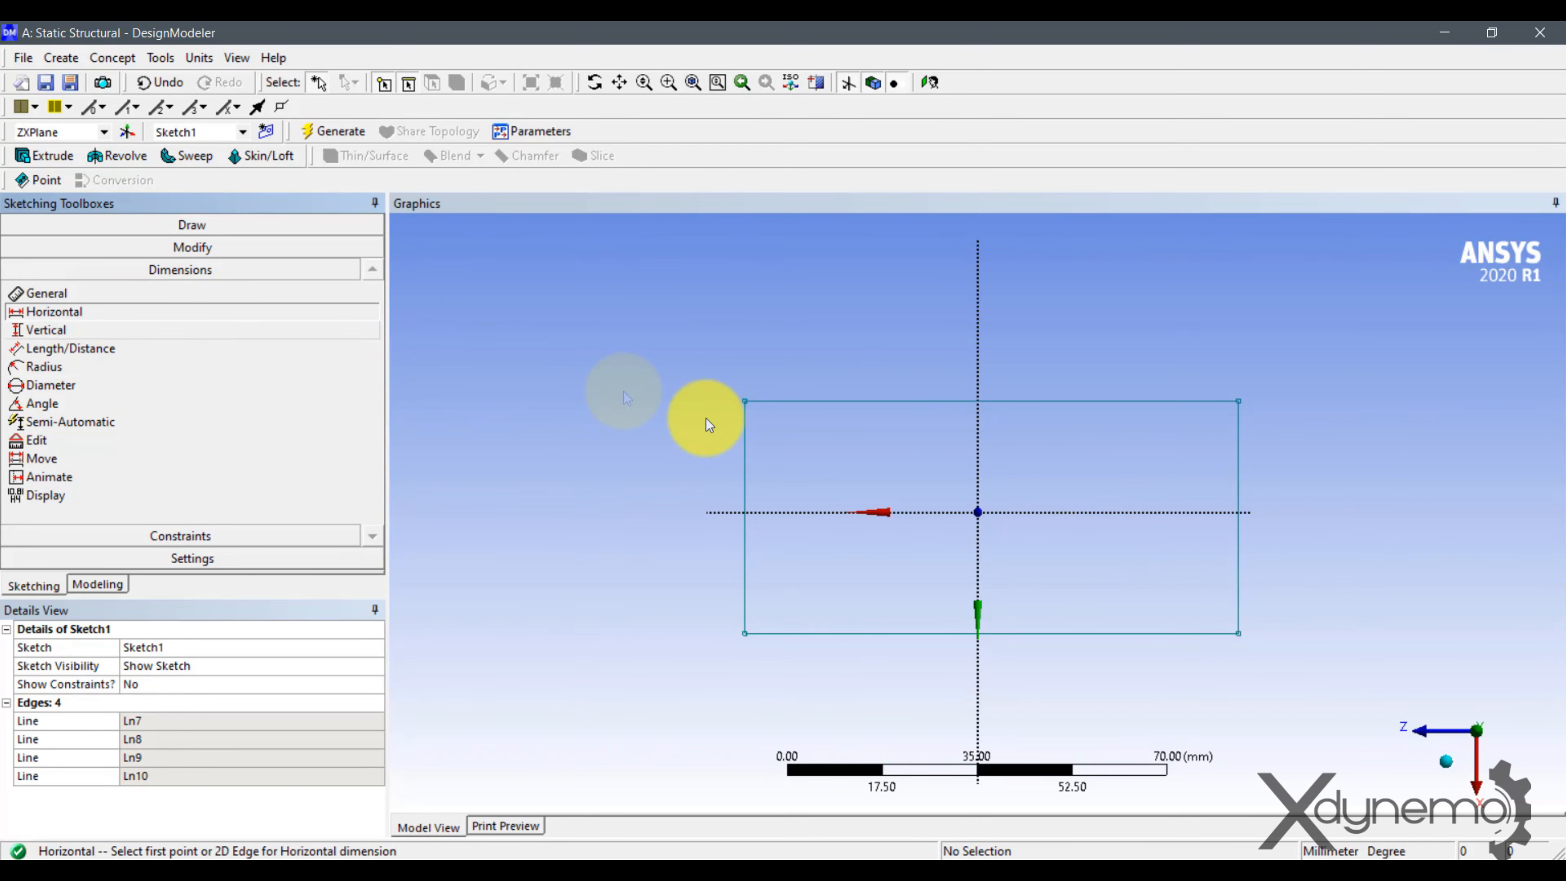
{"action": "left_click", "coordinate": [746, 447]}
{"action": "left_click", "coordinate": [1240, 445]}
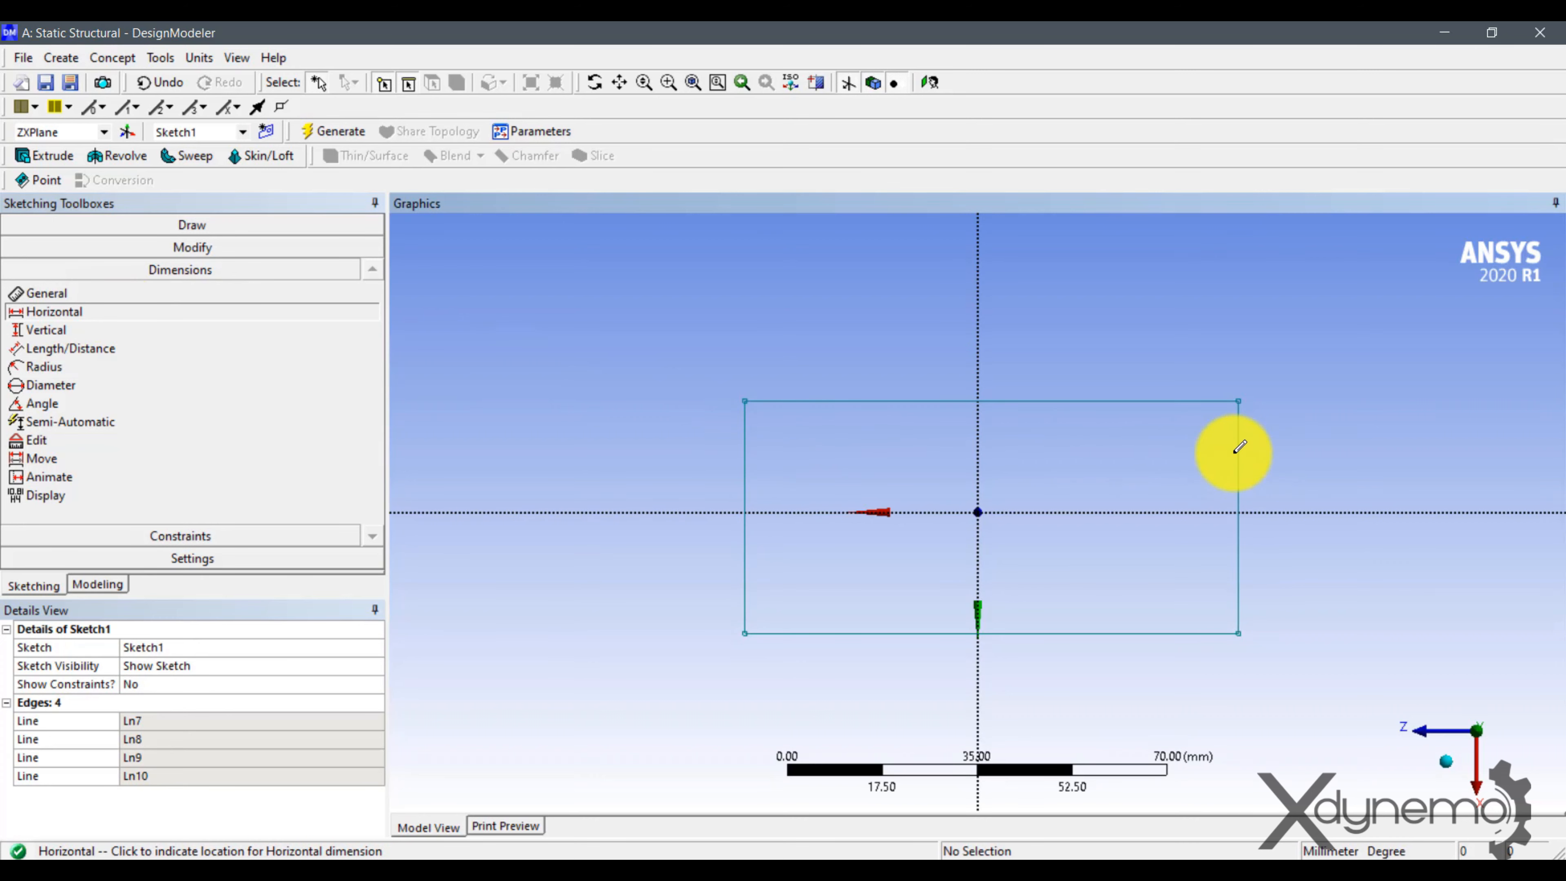
{"action": "left_click", "coordinate": [927, 307]}
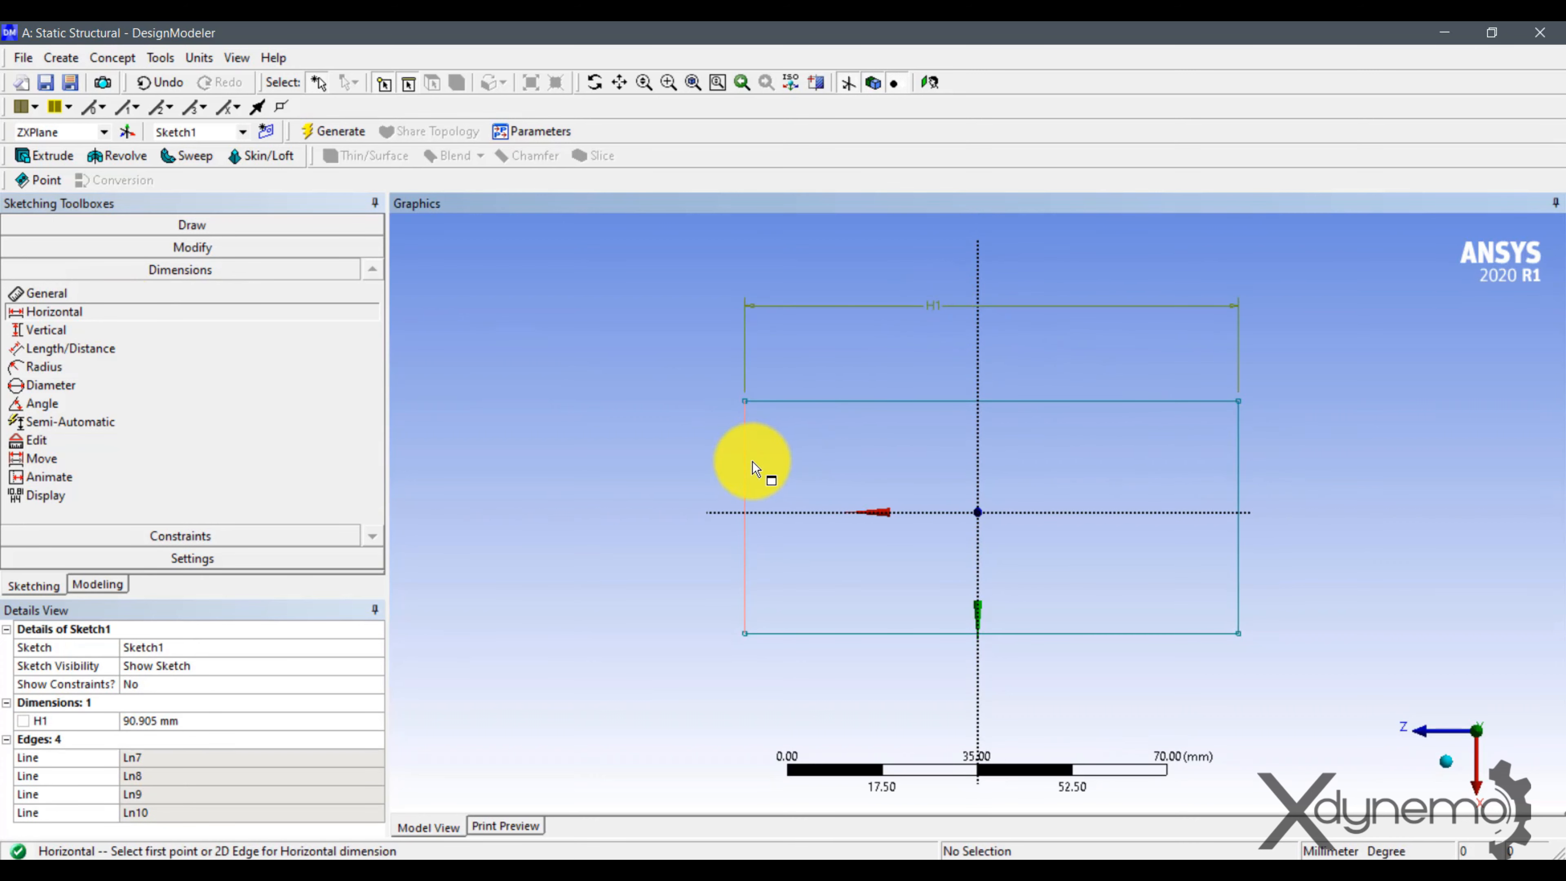
{"action": "left_click", "coordinate": [752, 462]}
{"action": "left_click", "coordinate": [978, 468]}
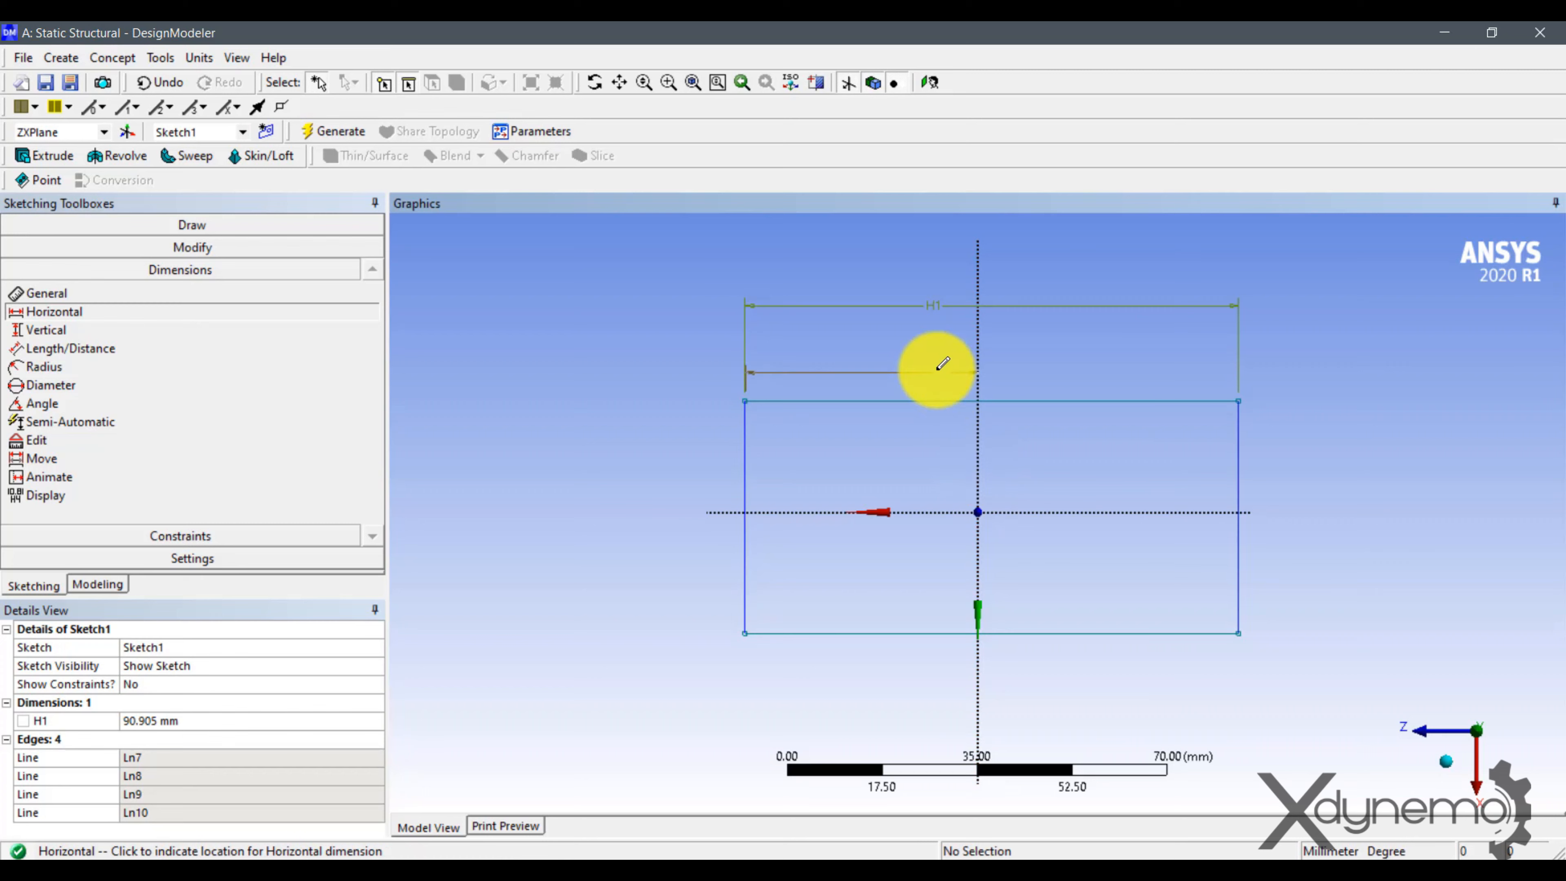
{"action": "left_click", "coordinate": [918, 352]}
Set the rectangle's overall width to 150 mm and the left edge's distance from the vertical axis to 75 mm.
{"action": "left_click", "coordinate": [194, 721]}
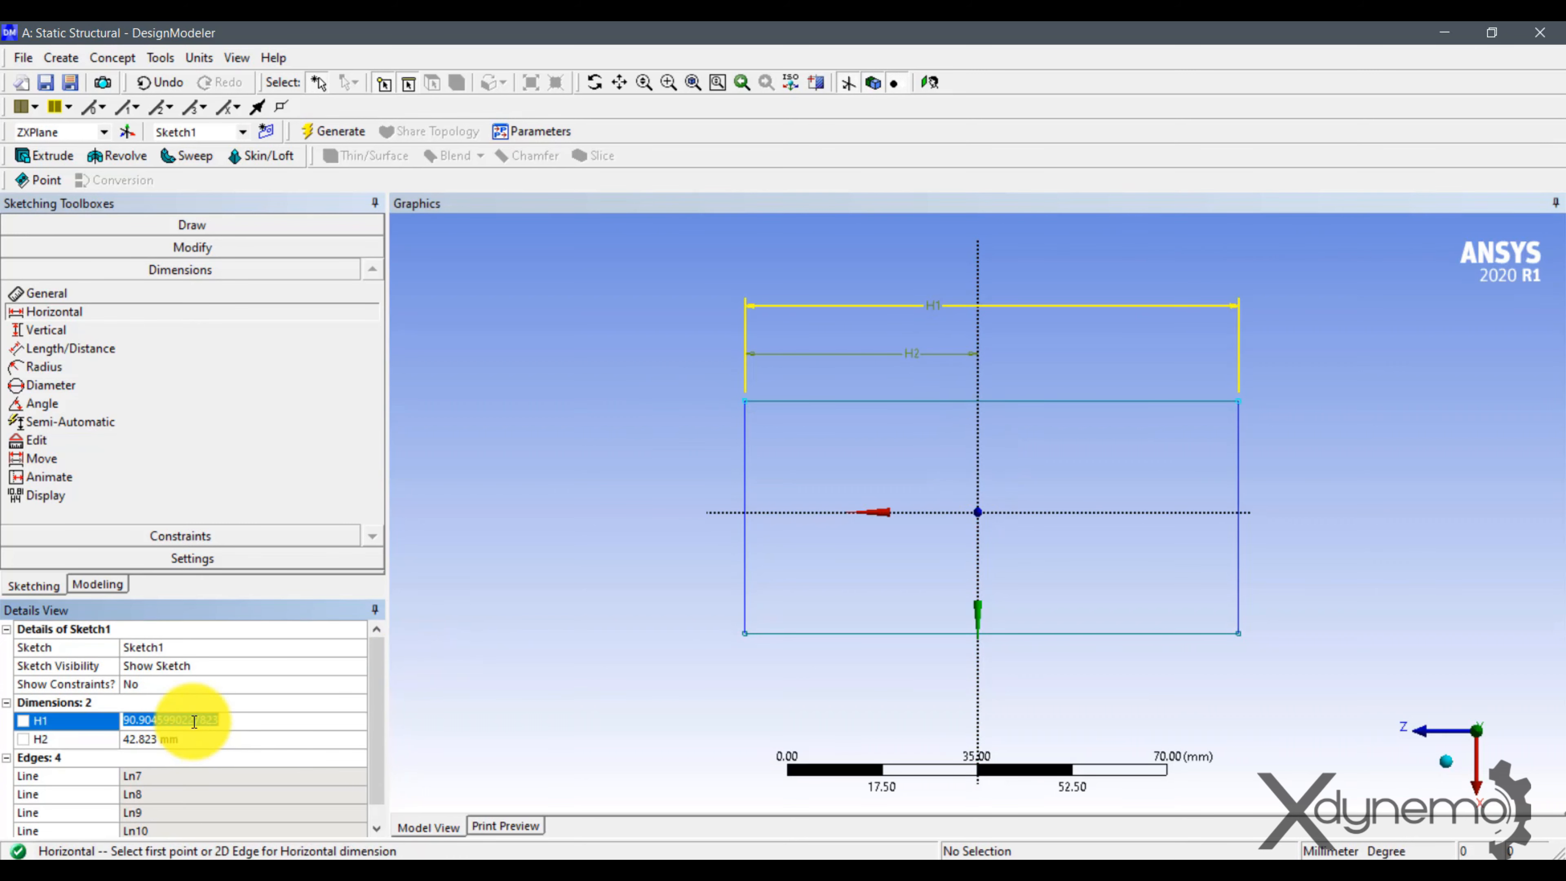
{"action": "type", "text": "150"}
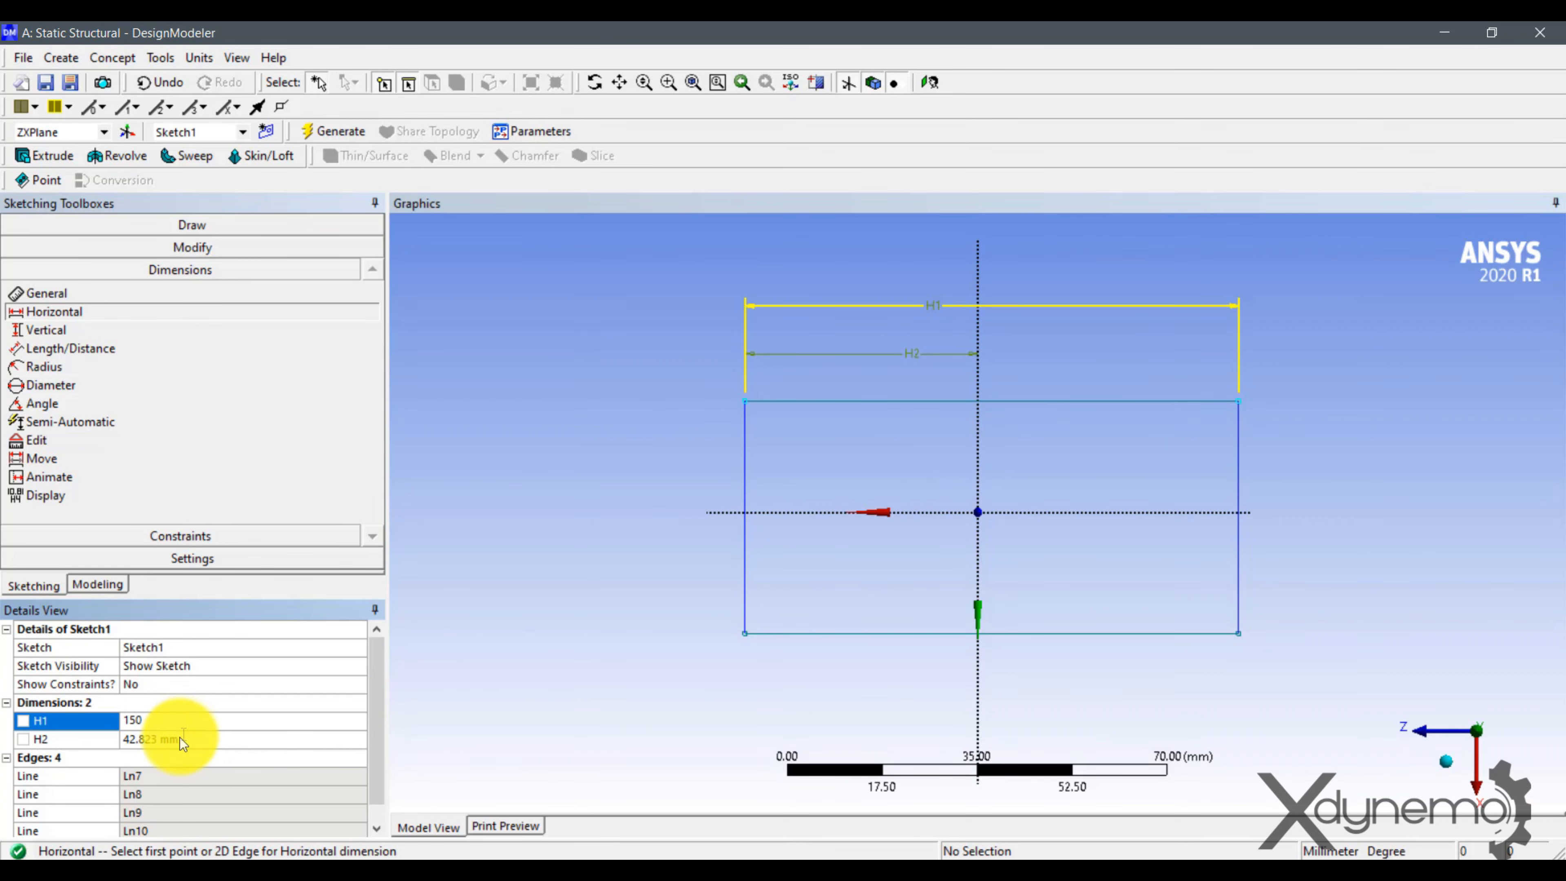
{"action": "left_click", "coordinate": [180, 738]}
{"action": "type", "text": "75"}
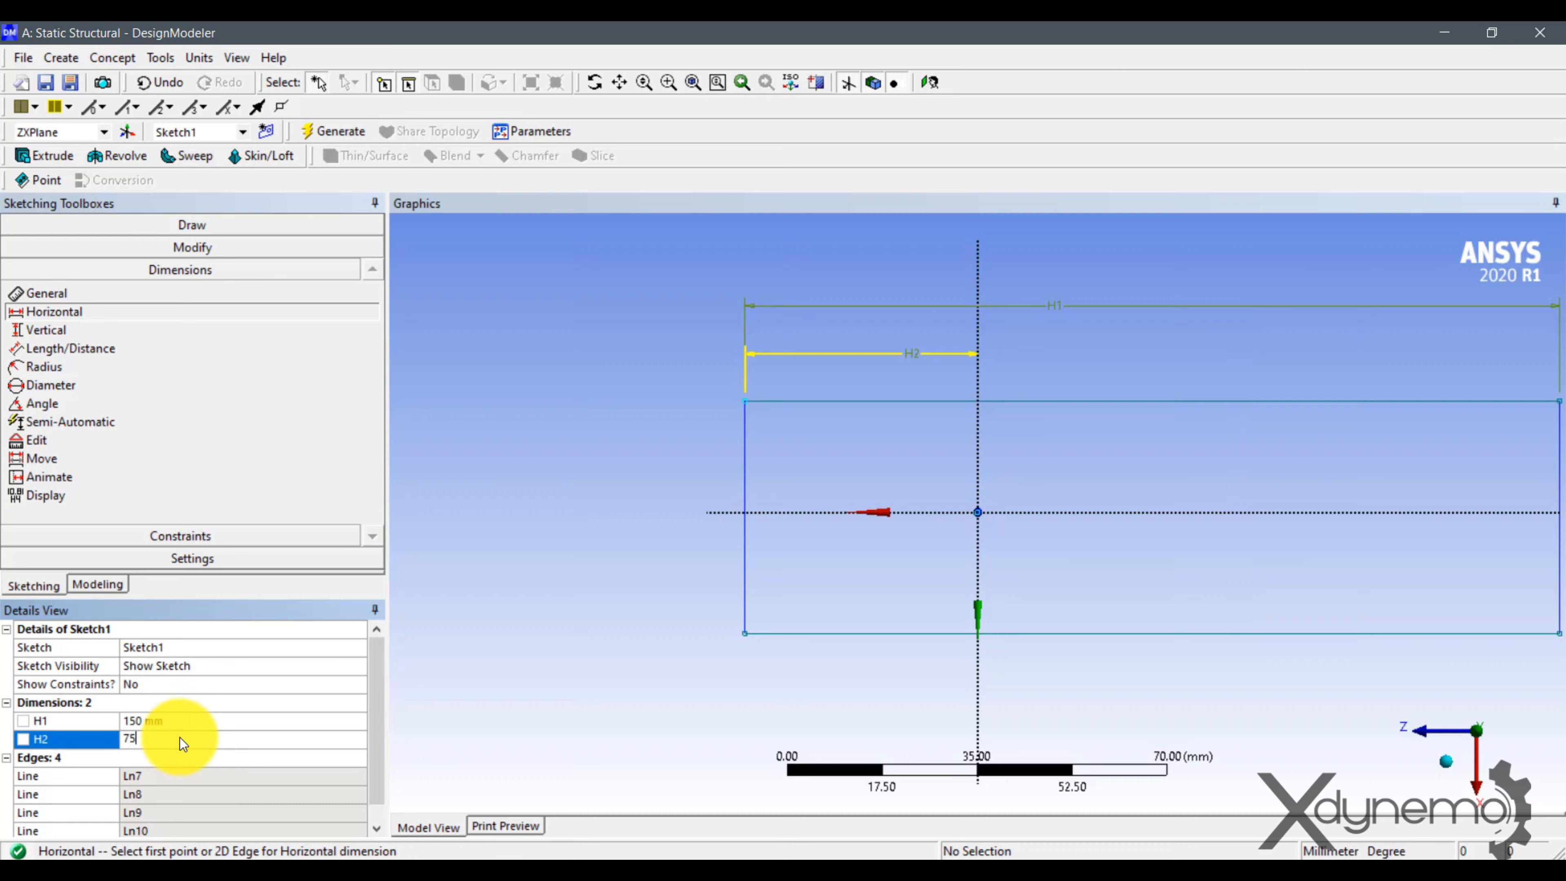
{"action": "key", "text": "Return"}
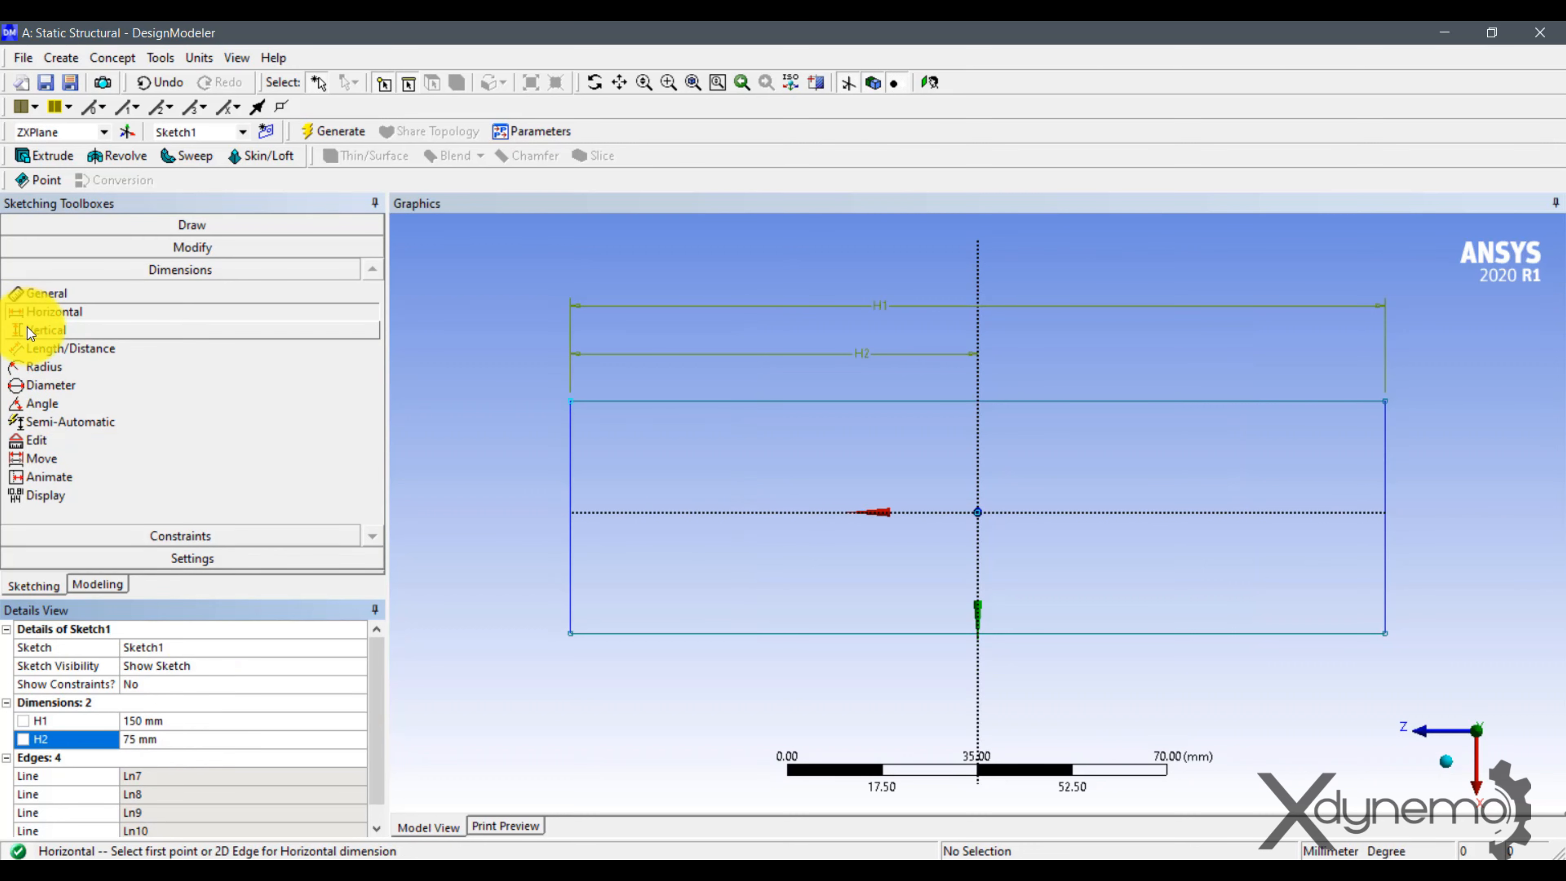
Add vertical dimensions for the rectangle's overall height and for the distance from its upper edge to the horizontal axis.
{"action": "left_click", "coordinate": [49, 329]}
{"action": "left_click", "coordinate": [713, 406]}
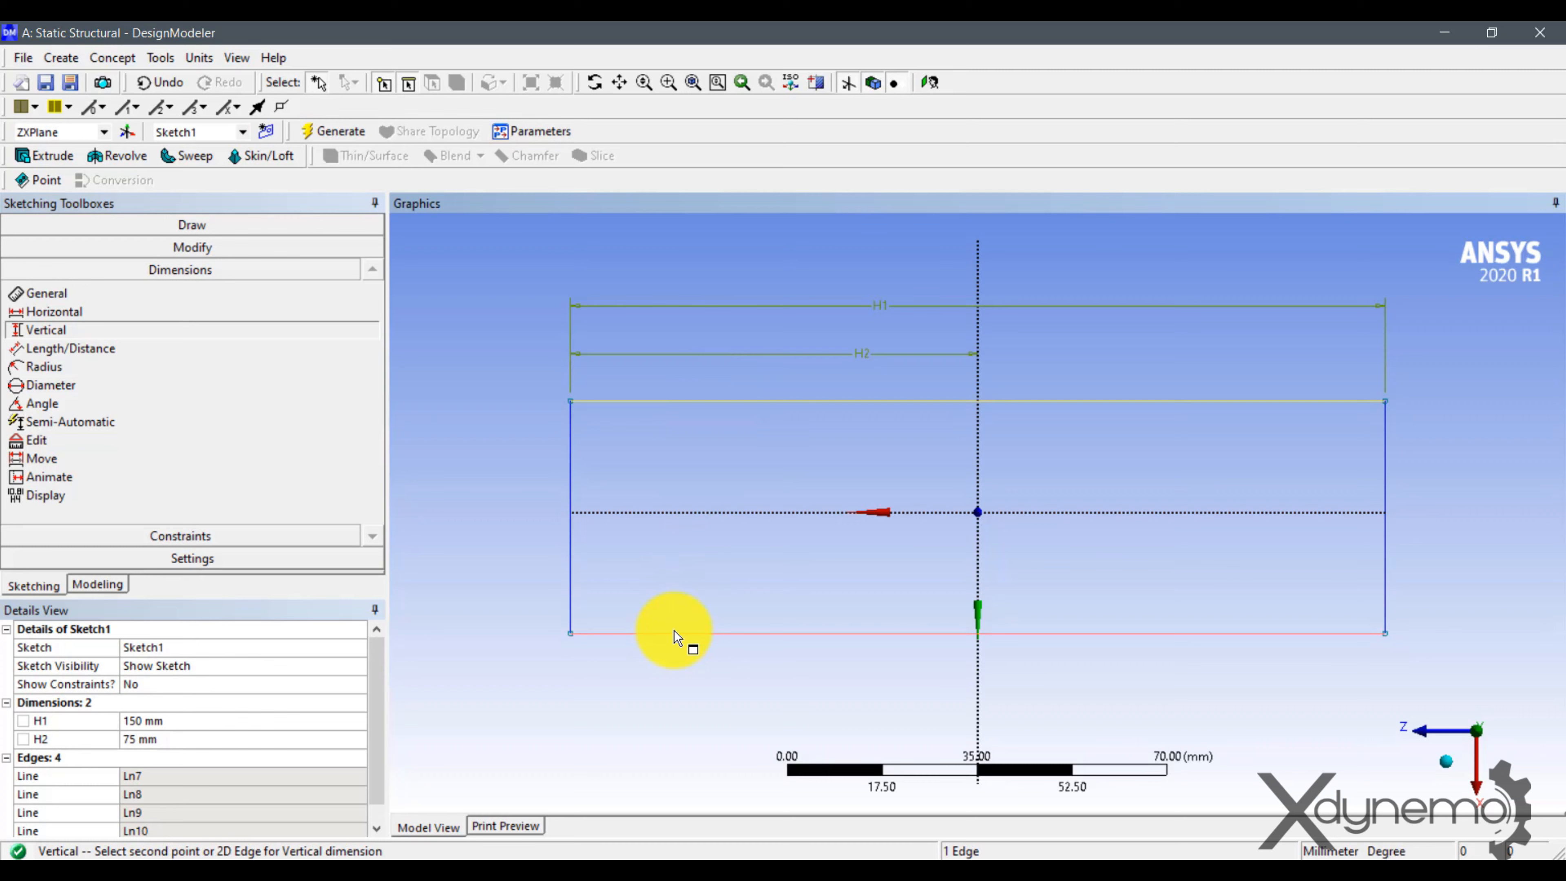
{"action": "left_click", "coordinate": [674, 634]}
{"action": "left_click", "coordinate": [430, 506]}
{"action": "left_click", "coordinate": [653, 407]}
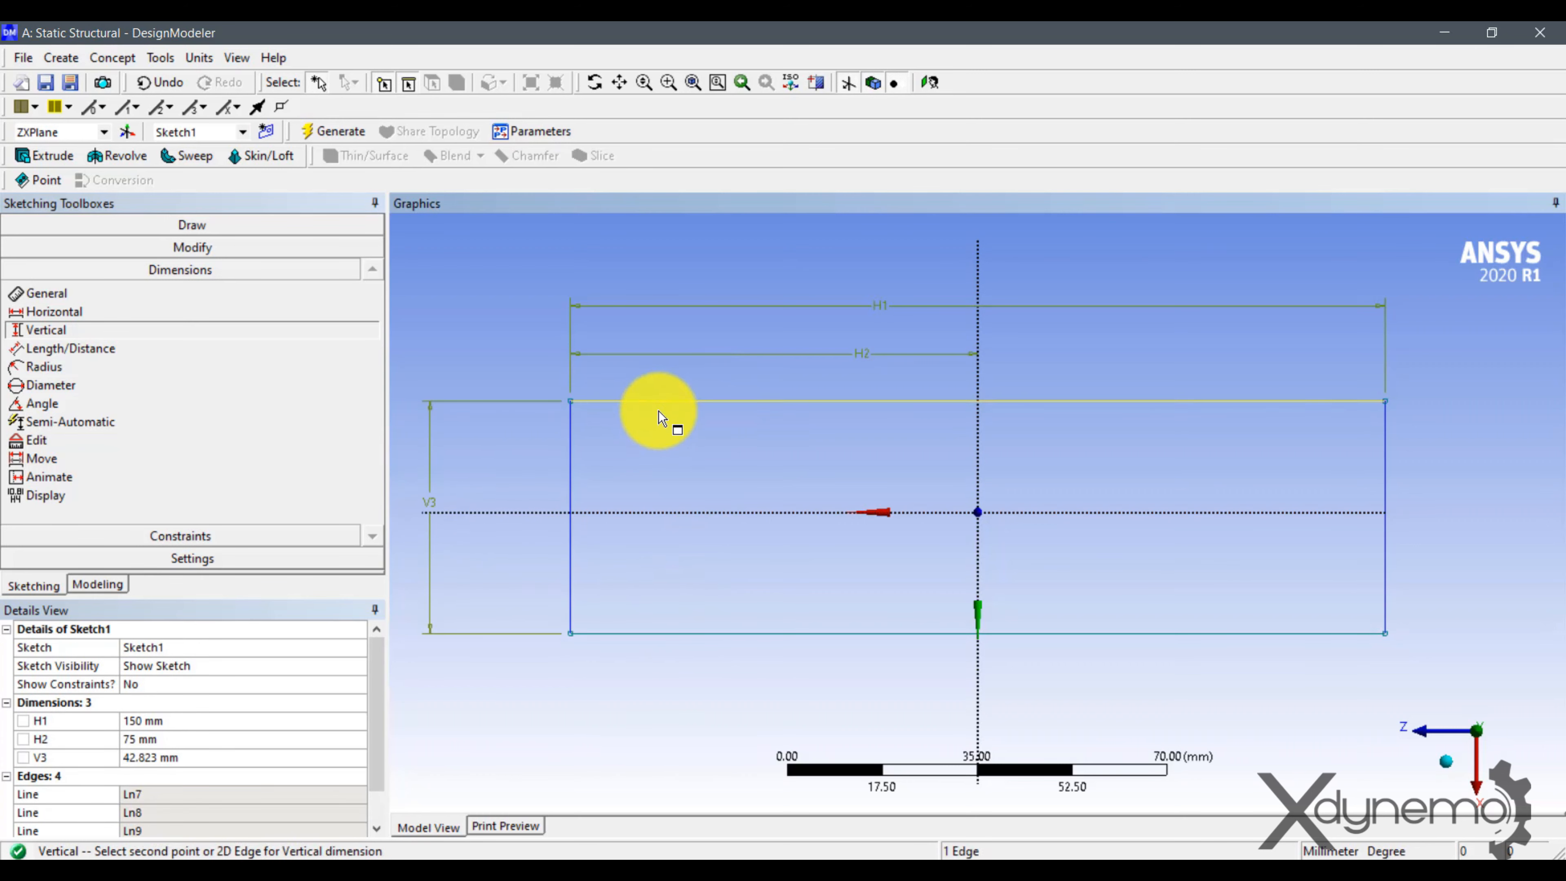
{"action": "left_click", "coordinate": [639, 511]}
{"action": "left_click", "coordinate": [517, 468]}
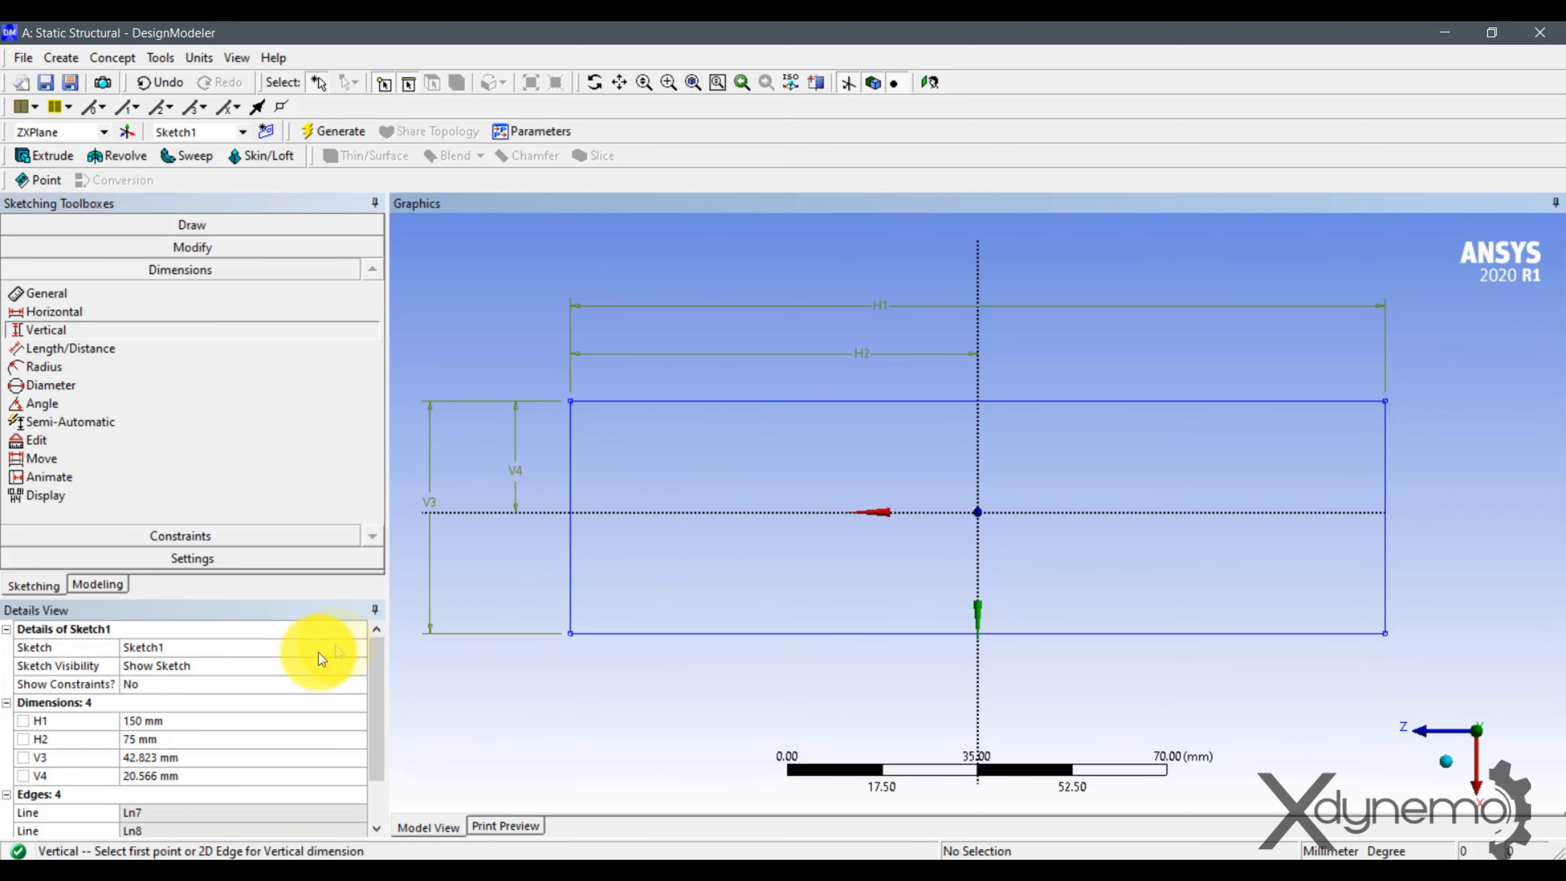
Set the rectangle's overall height to 80 mm and the upper edge's distance from the horizontal axis to 40 mm.
{"action": "left_click", "coordinate": [187, 757]}
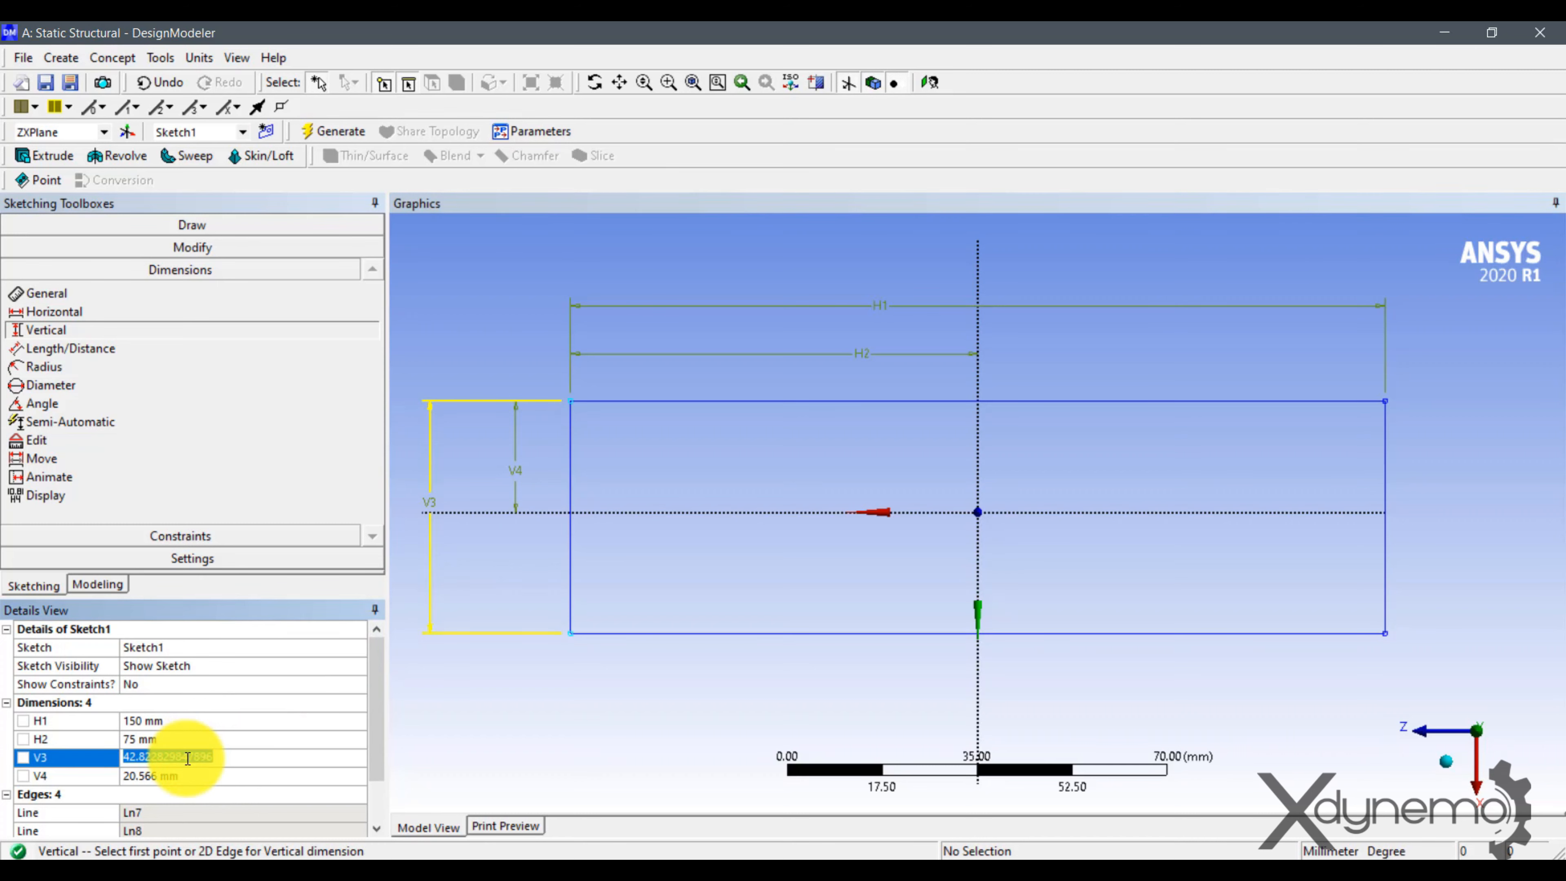
{"action": "type", "text": "80"}
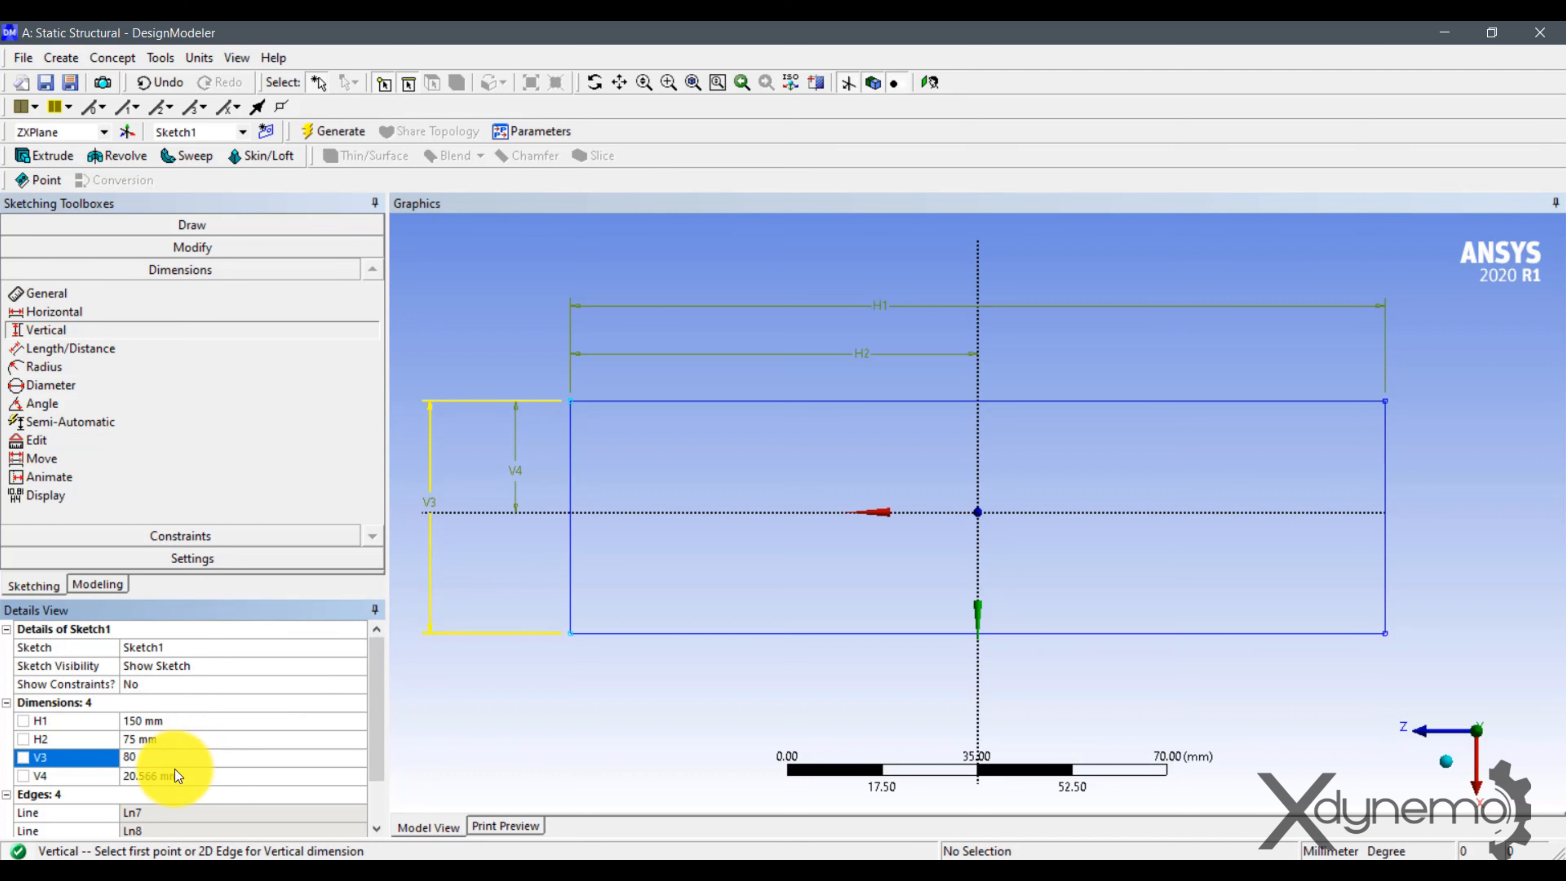
{"action": "left_click", "coordinate": [175, 779]}
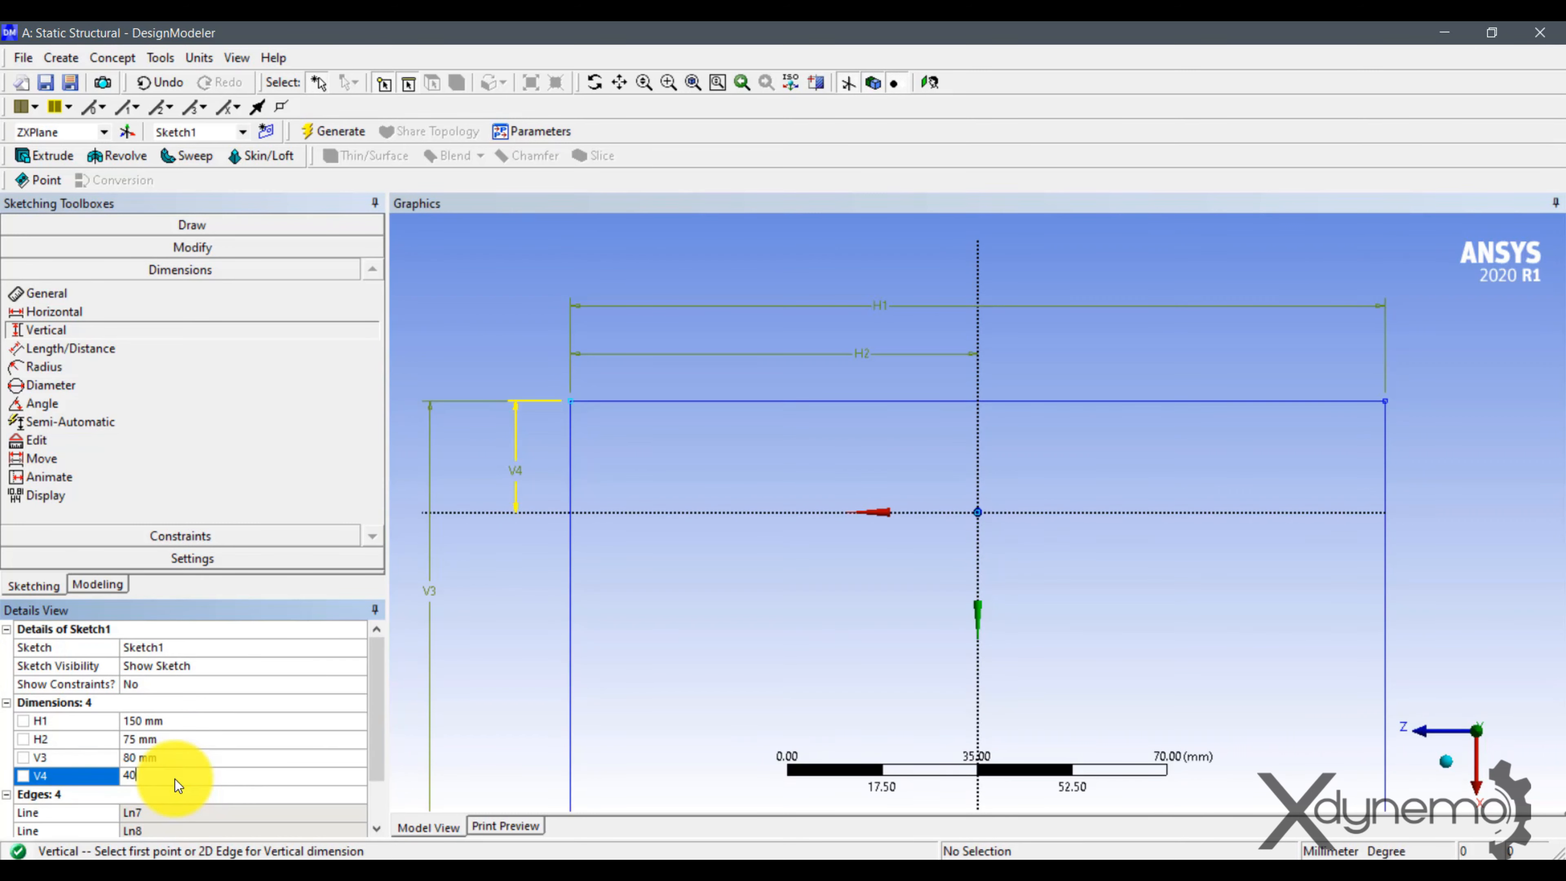
{"action": "key", "text": "Return"}
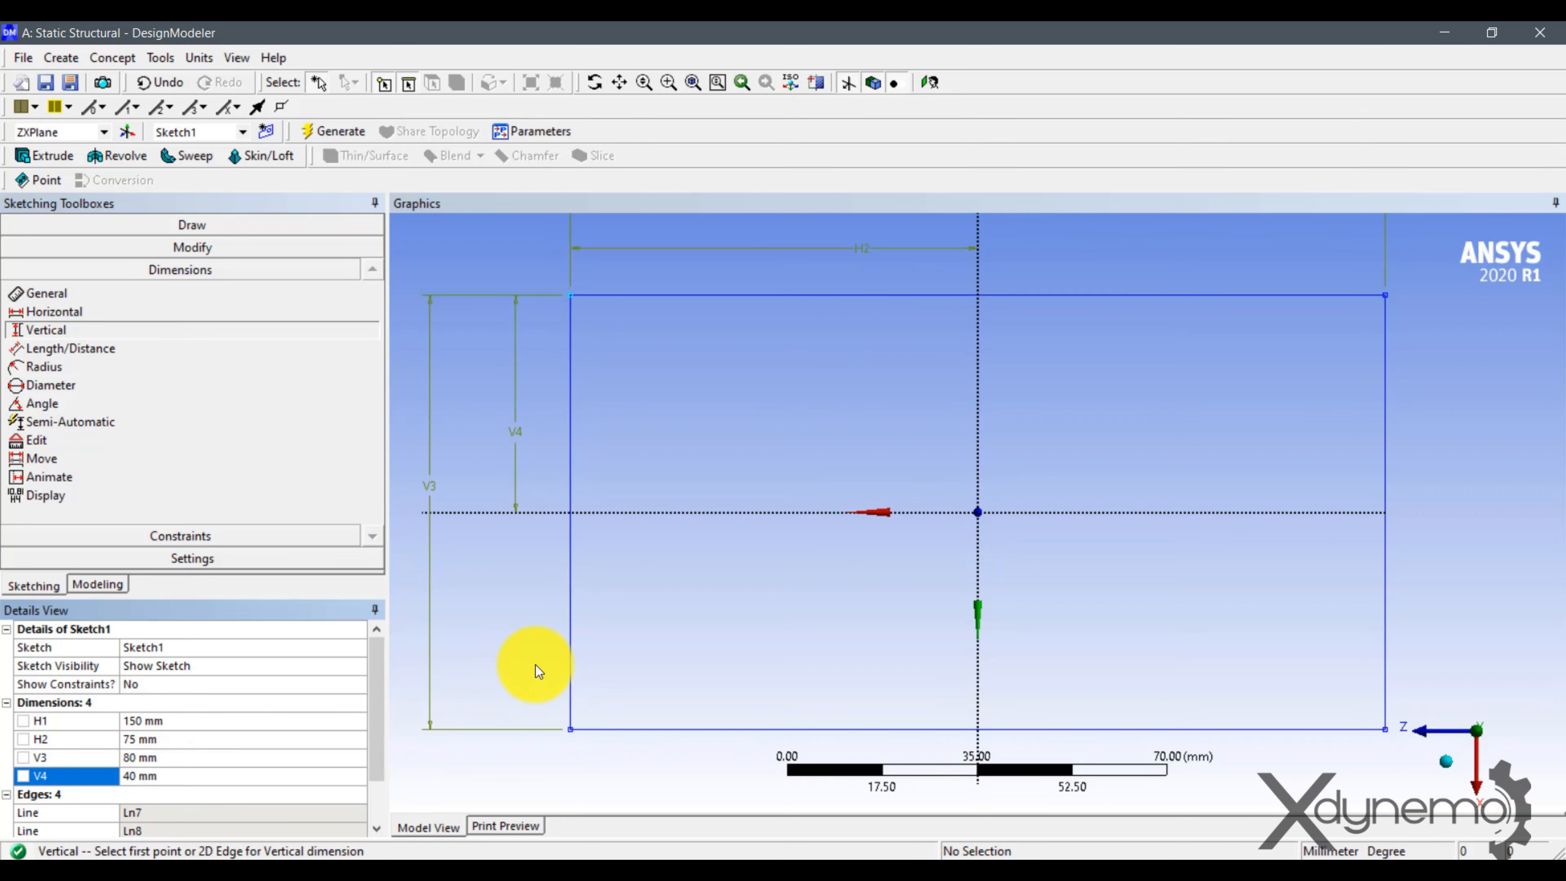
Extrude Sketch1 from the ZXPlane to a depth of 2000 mm, generate the solid and view it whole in isometric.
{"action": "left_click", "coordinate": [35, 156]}
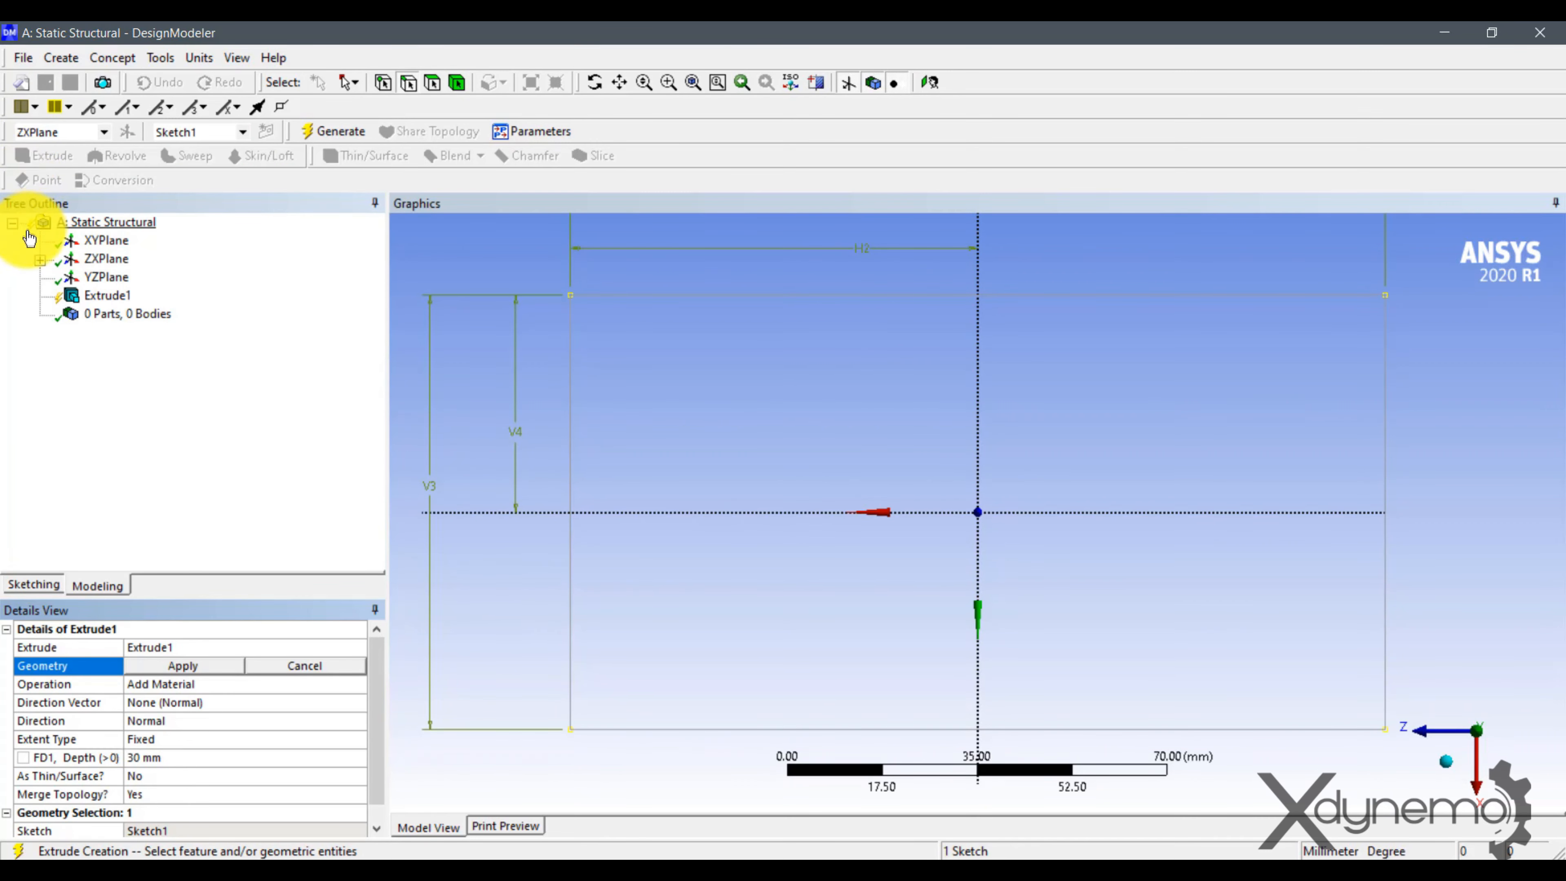
{"action": "left_click", "coordinate": [39, 260]}
{"action": "left_click", "coordinate": [118, 279]}
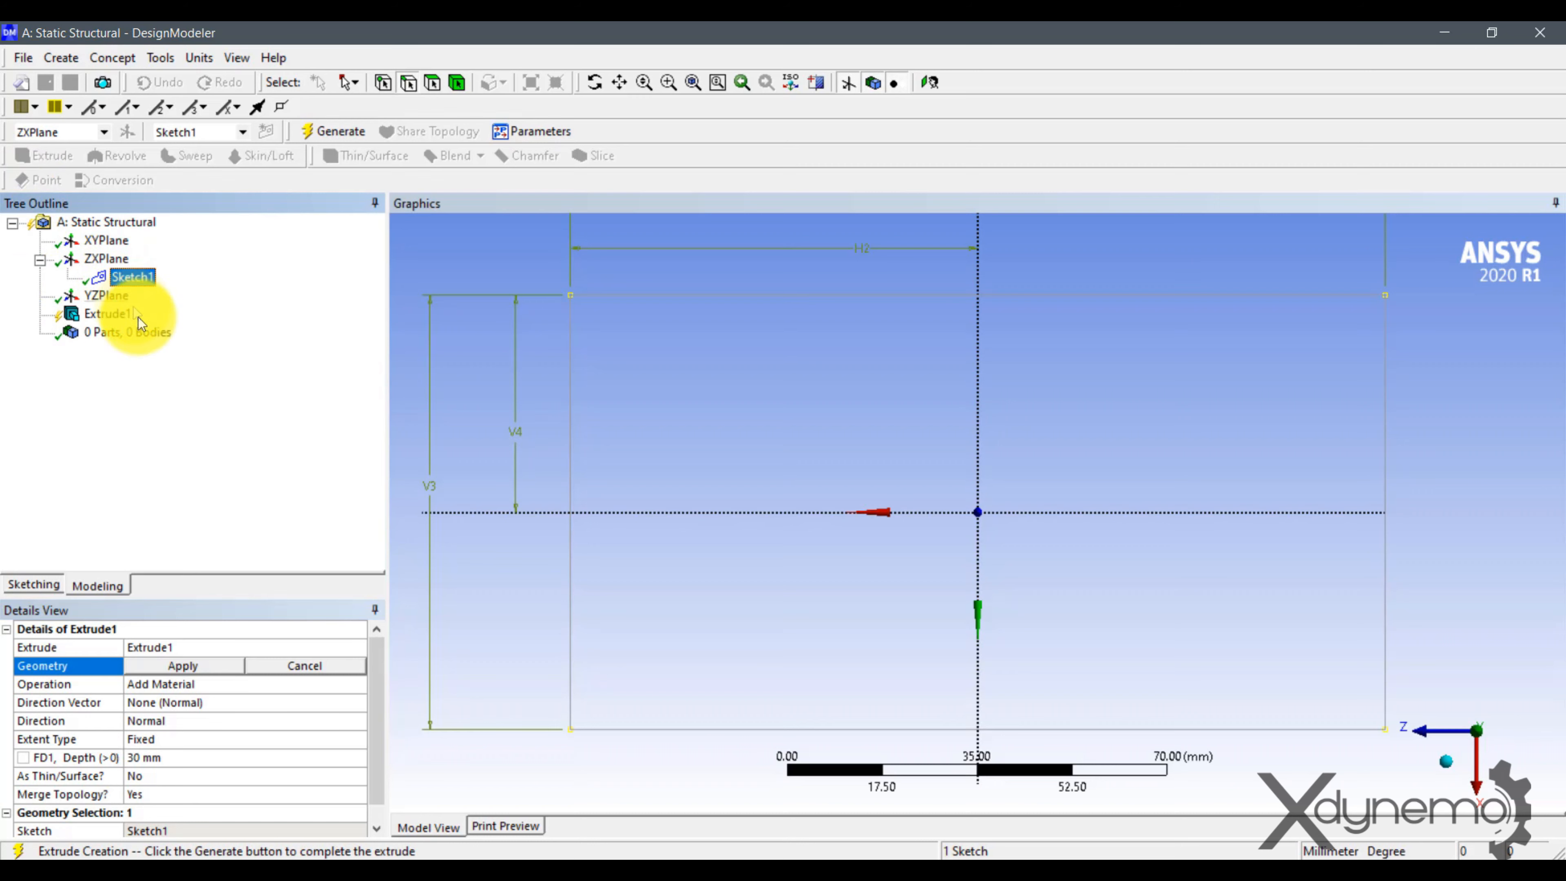
{"action": "left_click", "coordinate": [186, 669]}
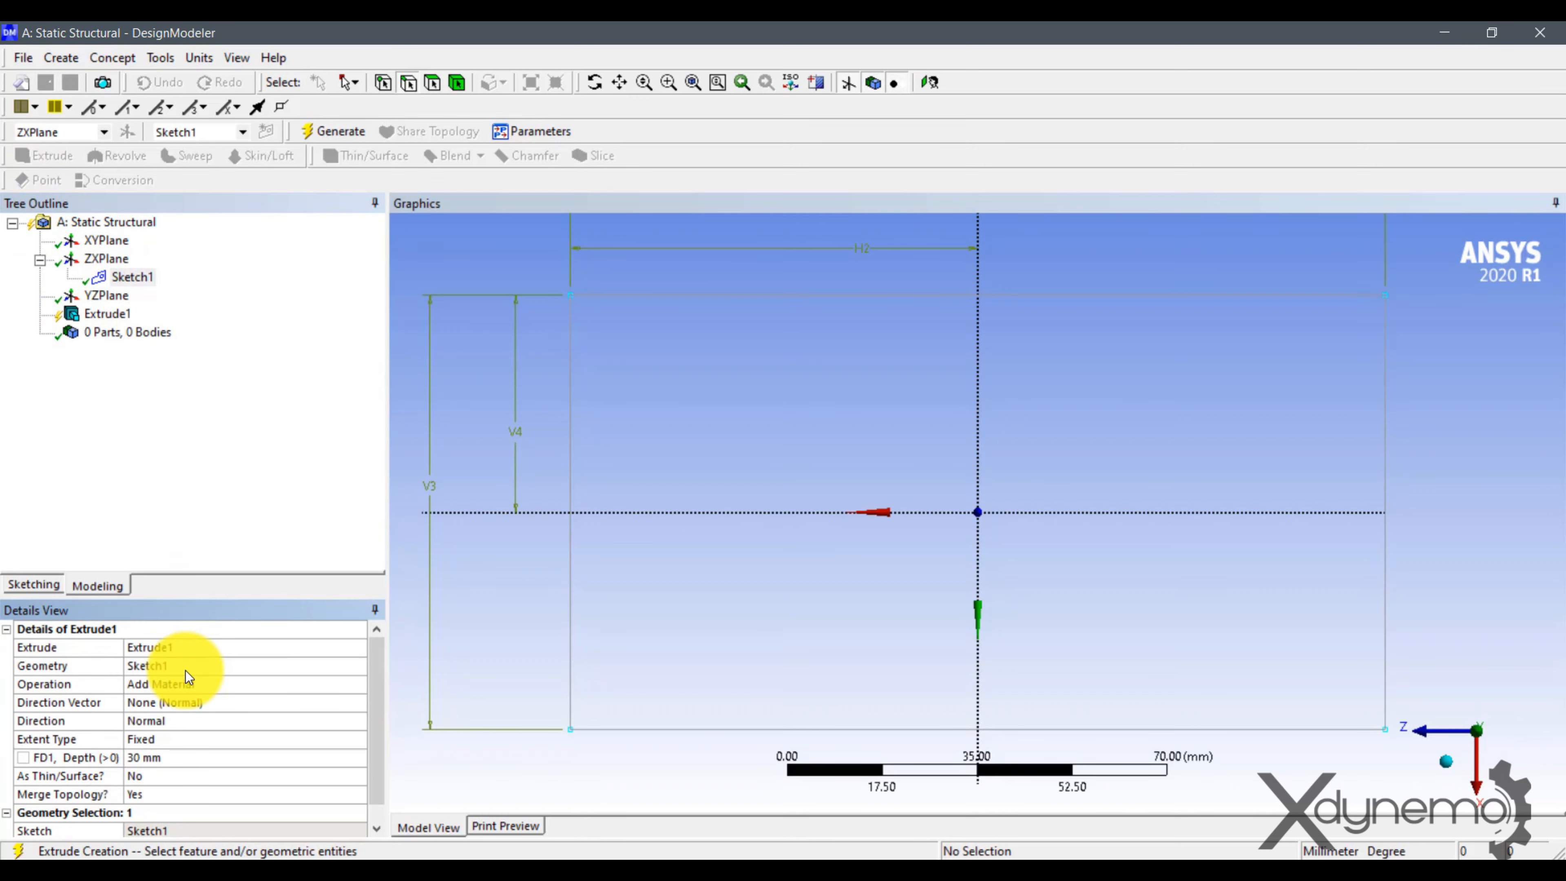
{"action": "left_click", "coordinate": [156, 756]}
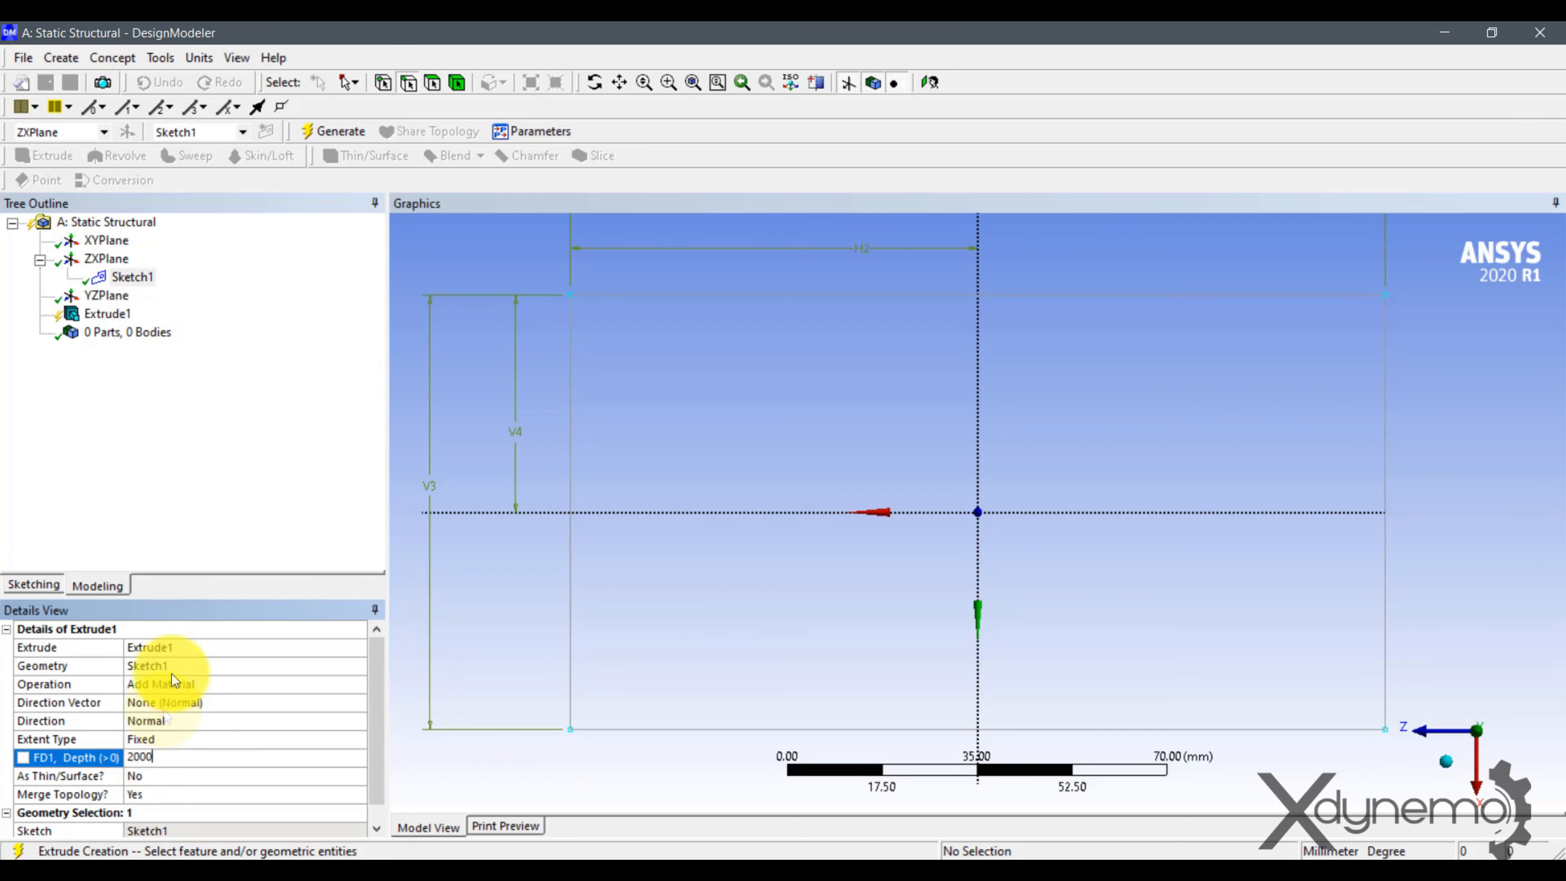
{"action": "left_click", "coordinate": [331, 141]}
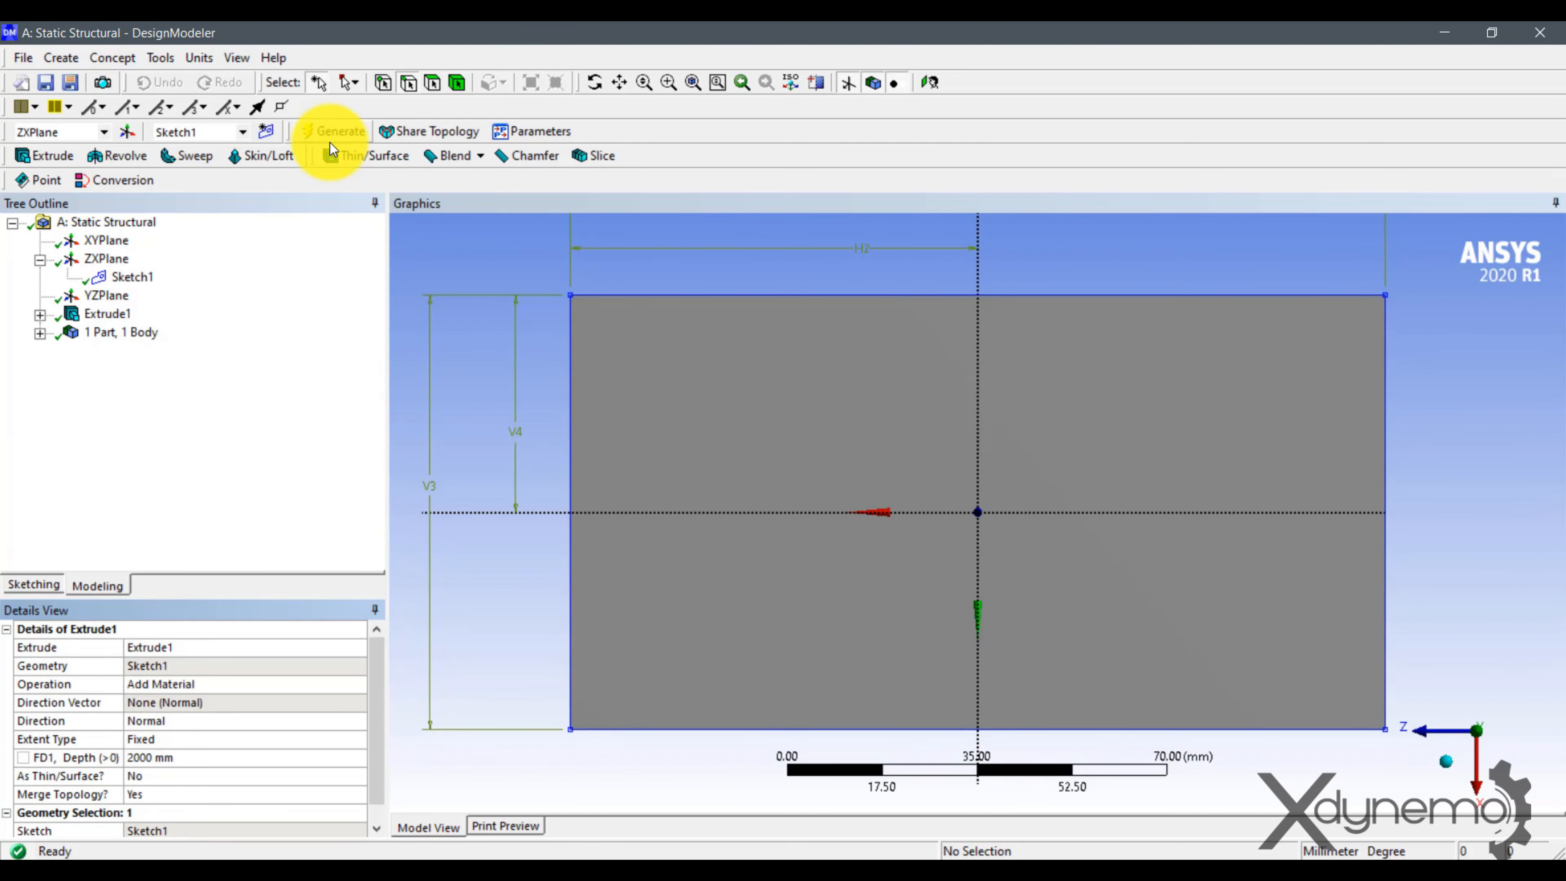
{"action": "left_click", "coordinate": [1446, 761]}
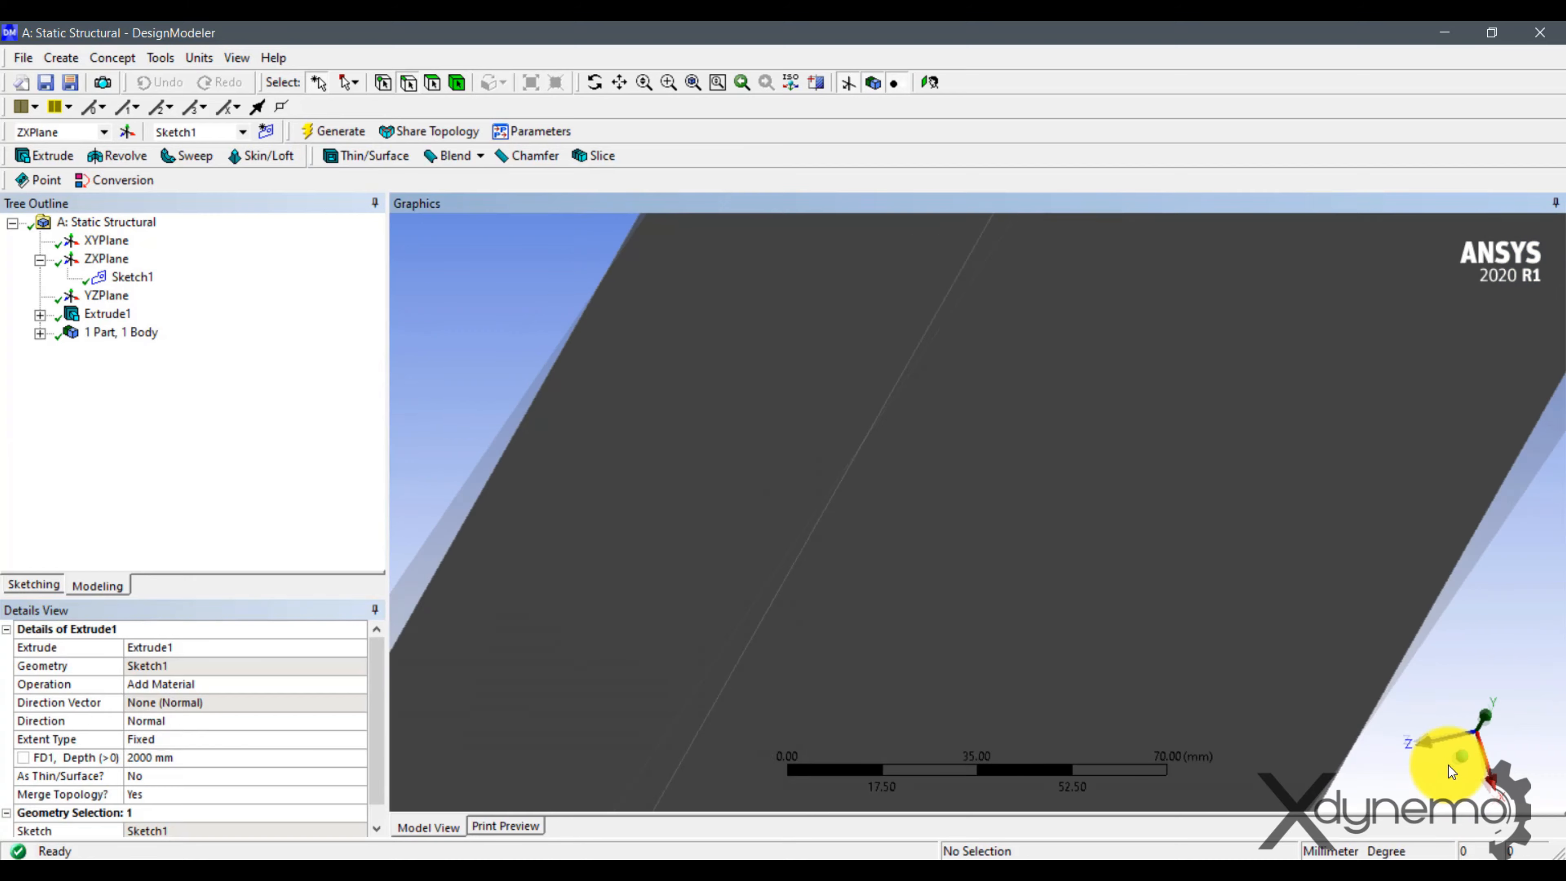
{"action": "left_click_drag", "start_coordinate": [1265, 599], "coordinate": [1195, 634]}
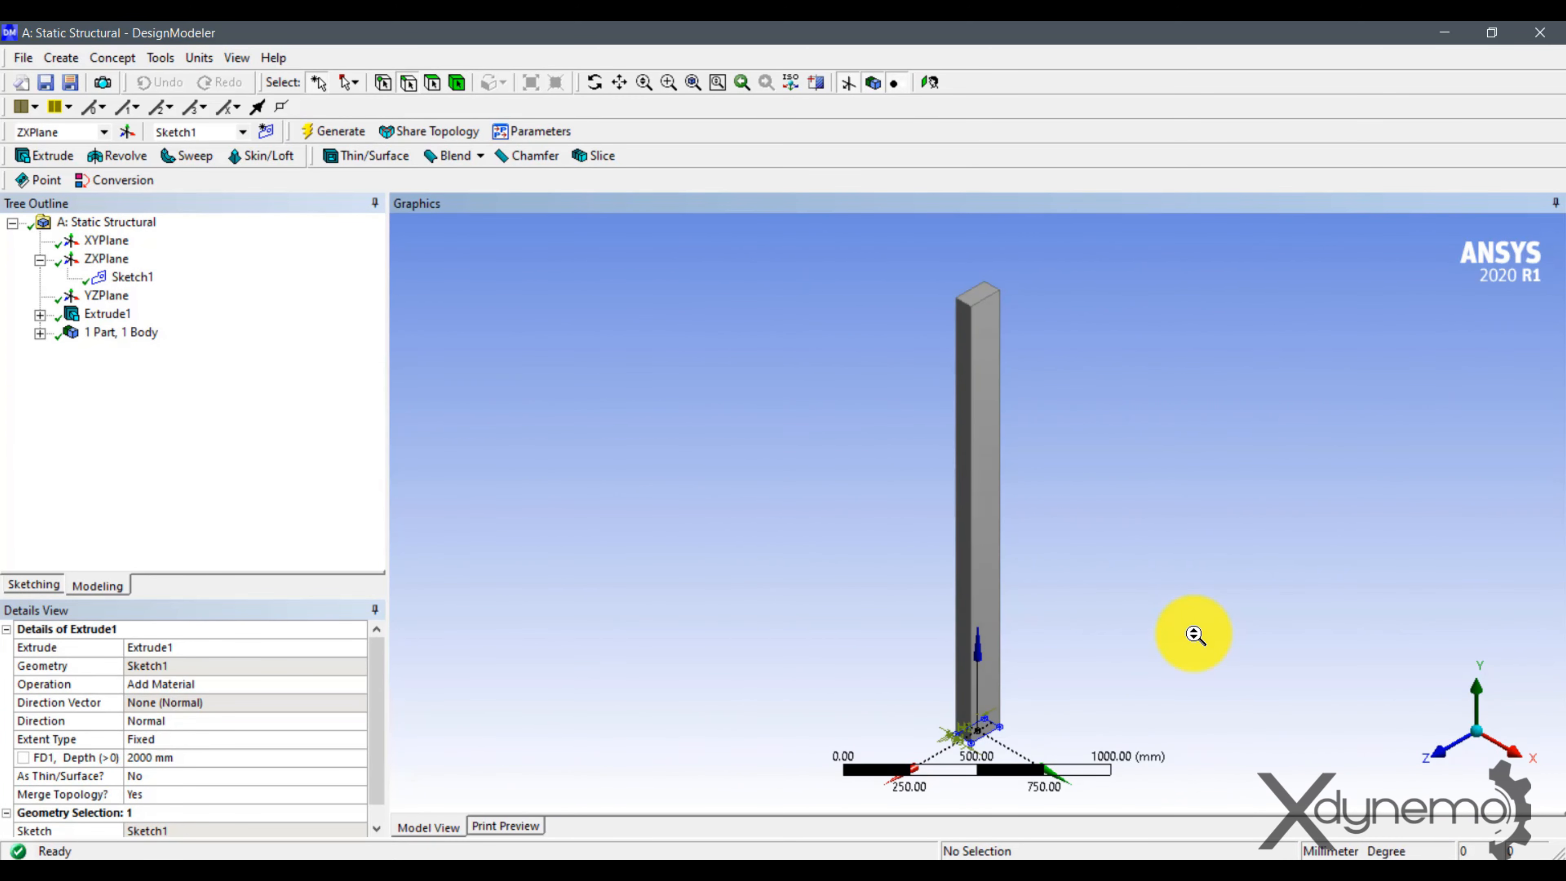
Close DesignModeler, open the Static Structural system's Model in Mechanical and show the details of the Solid body.
{"action": "left_click", "coordinate": [1544, 29]}
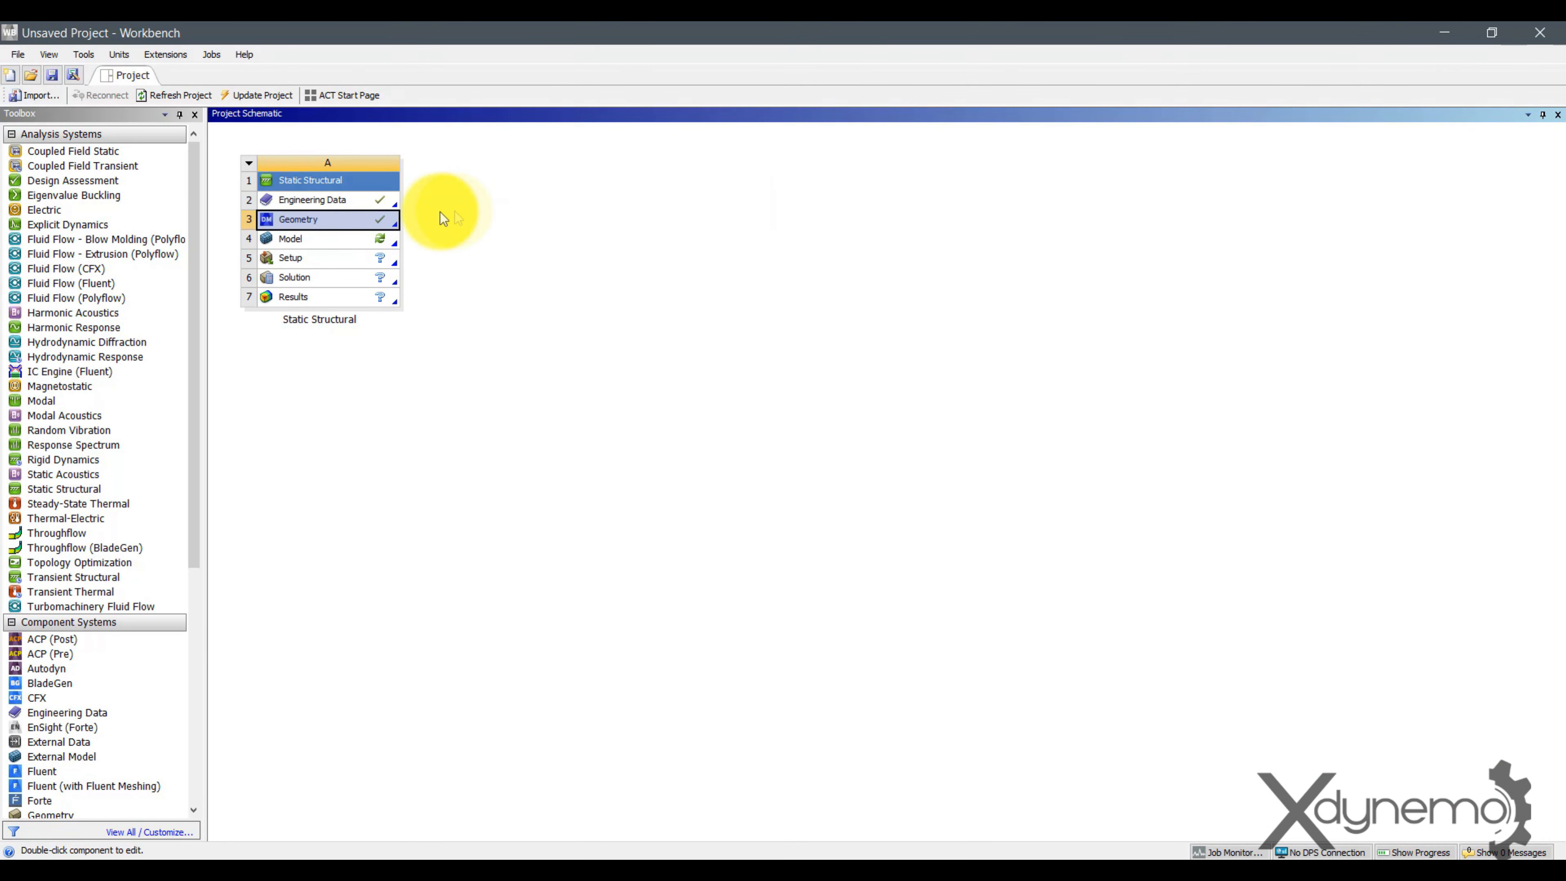
{"action": "double_click", "coordinate": [295, 239]}
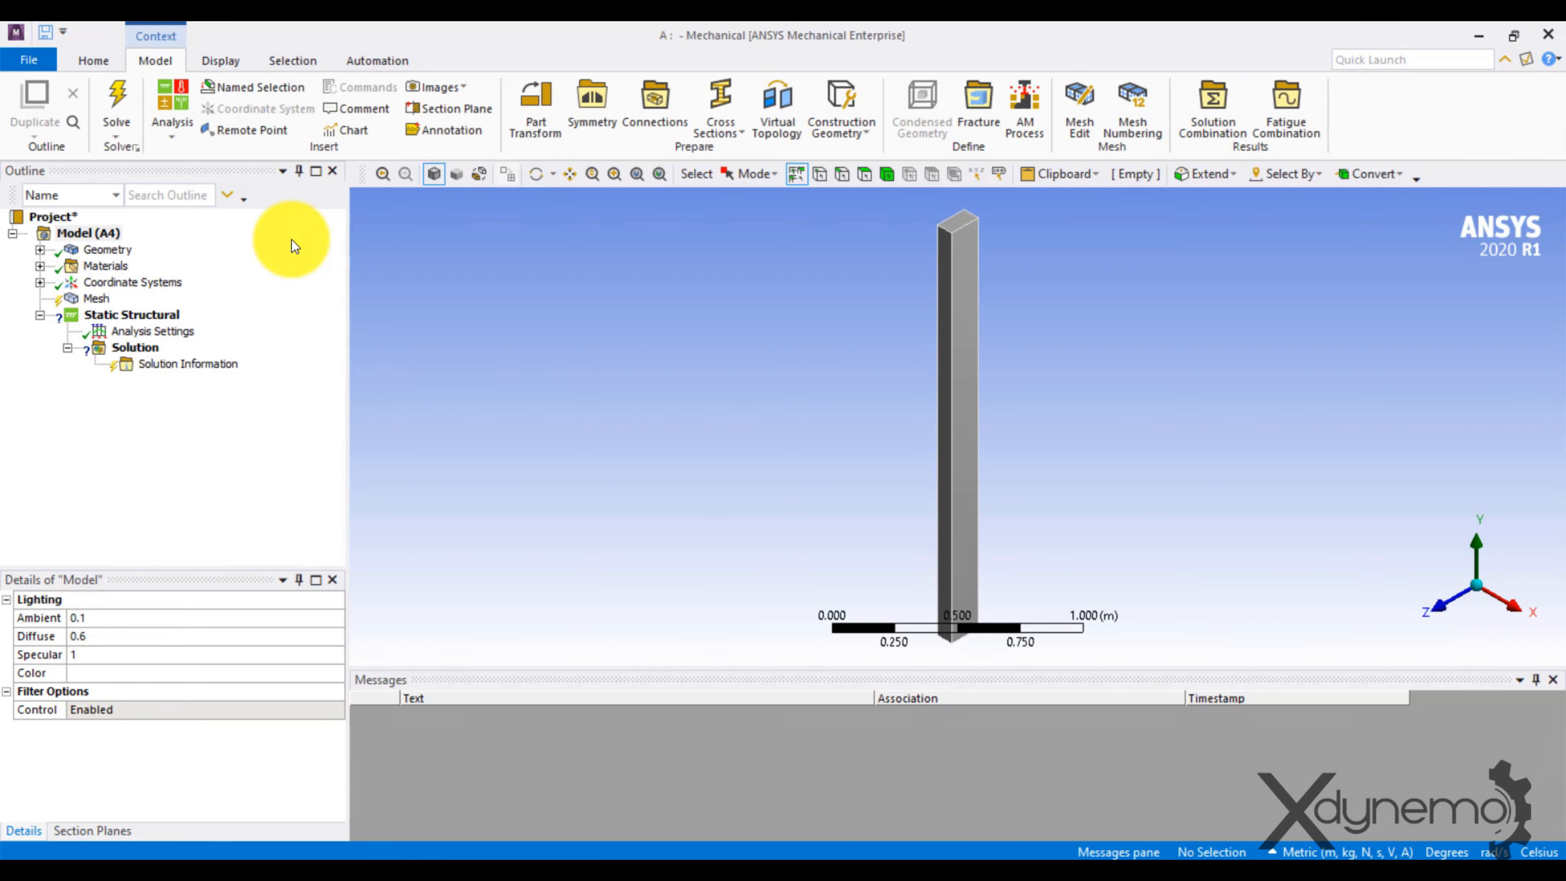
{"action": "left_click", "coordinate": [40, 250]}
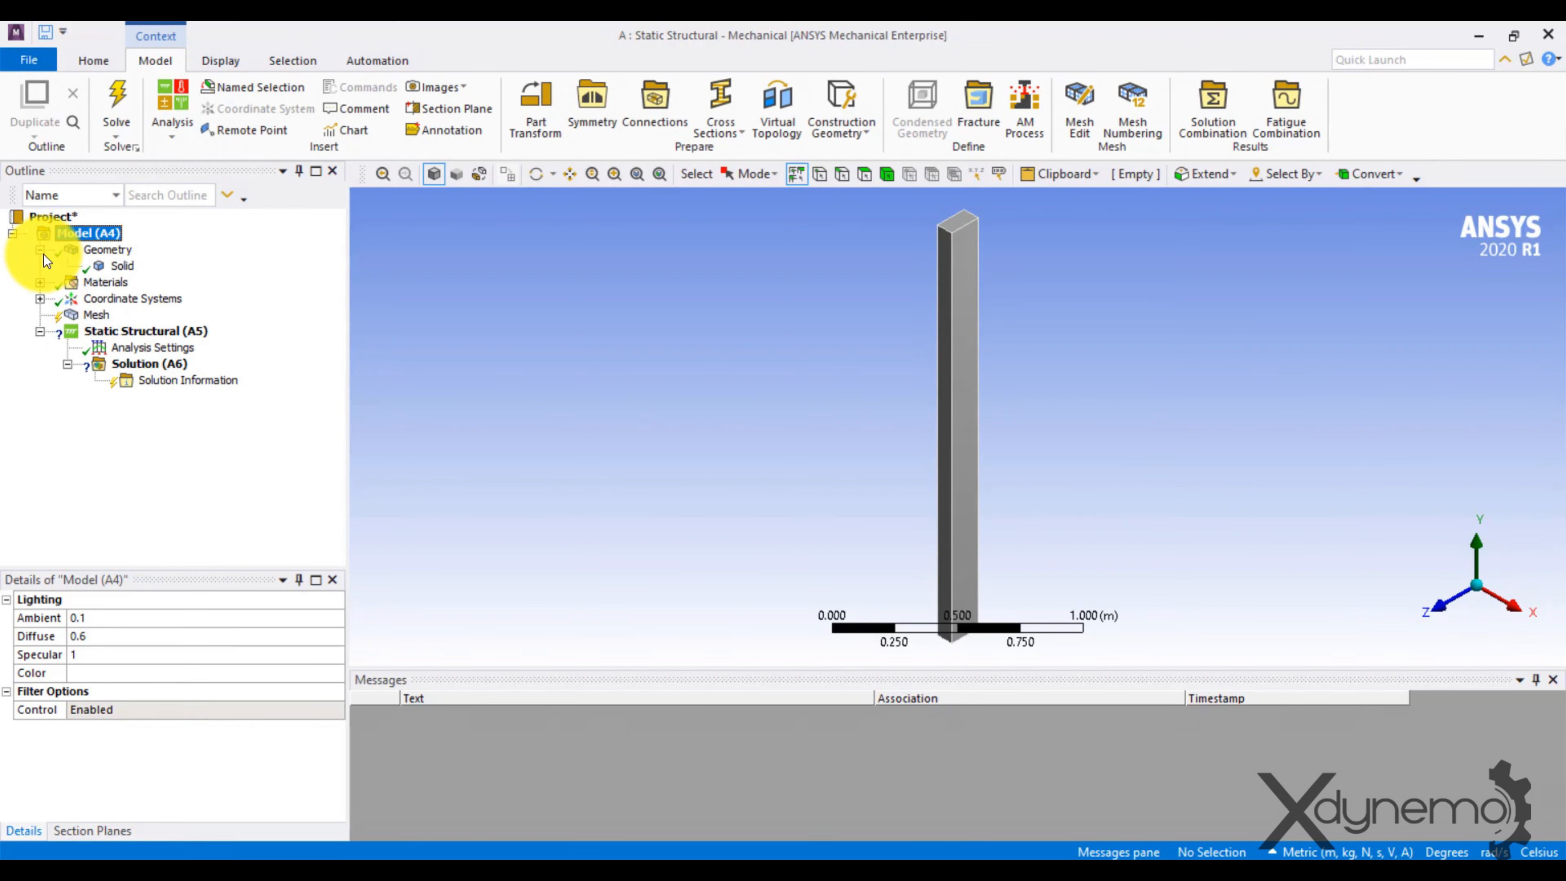
{"action": "left_click", "coordinate": [104, 266]}
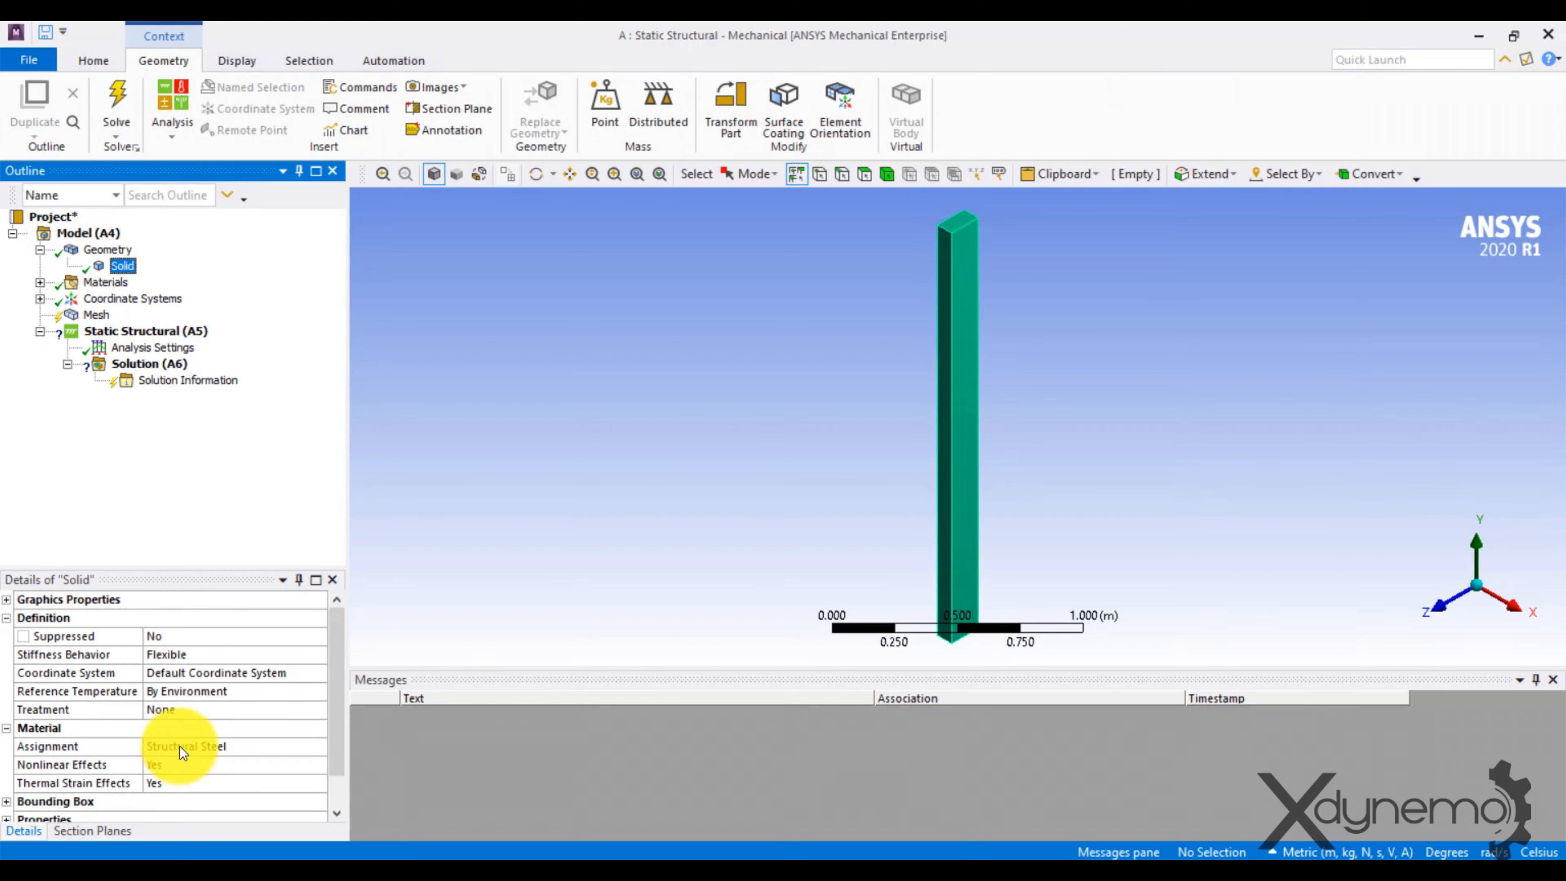
Set the mesh element size to 0.05 m and generate the mesh.
{"action": "left_click", "coordinate": [99, 315]}
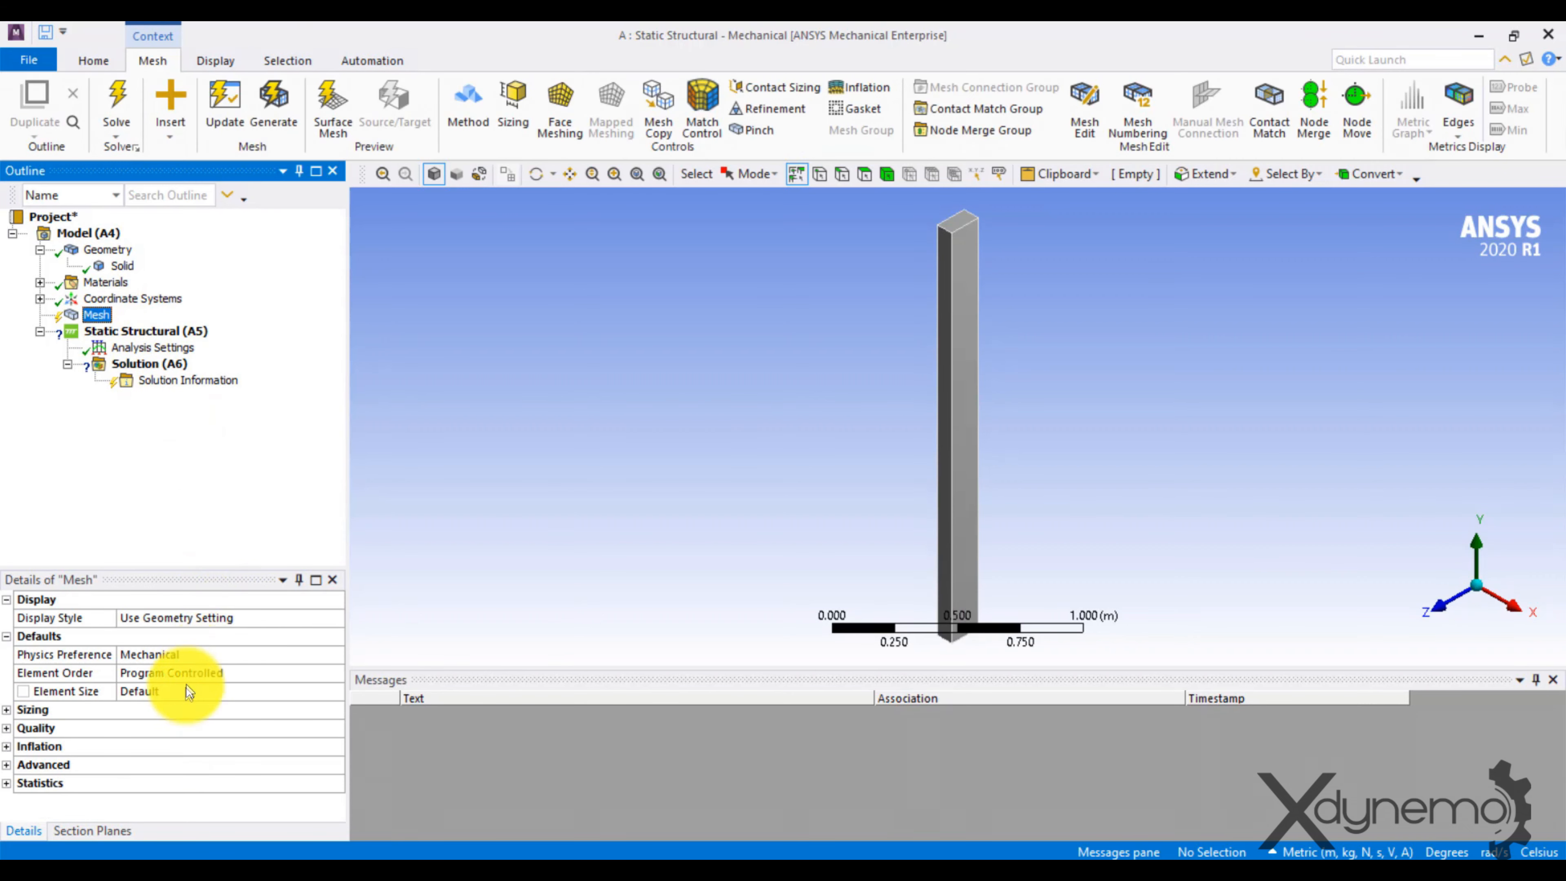
{"action": "left_click", "coordinate": [158, 690]}
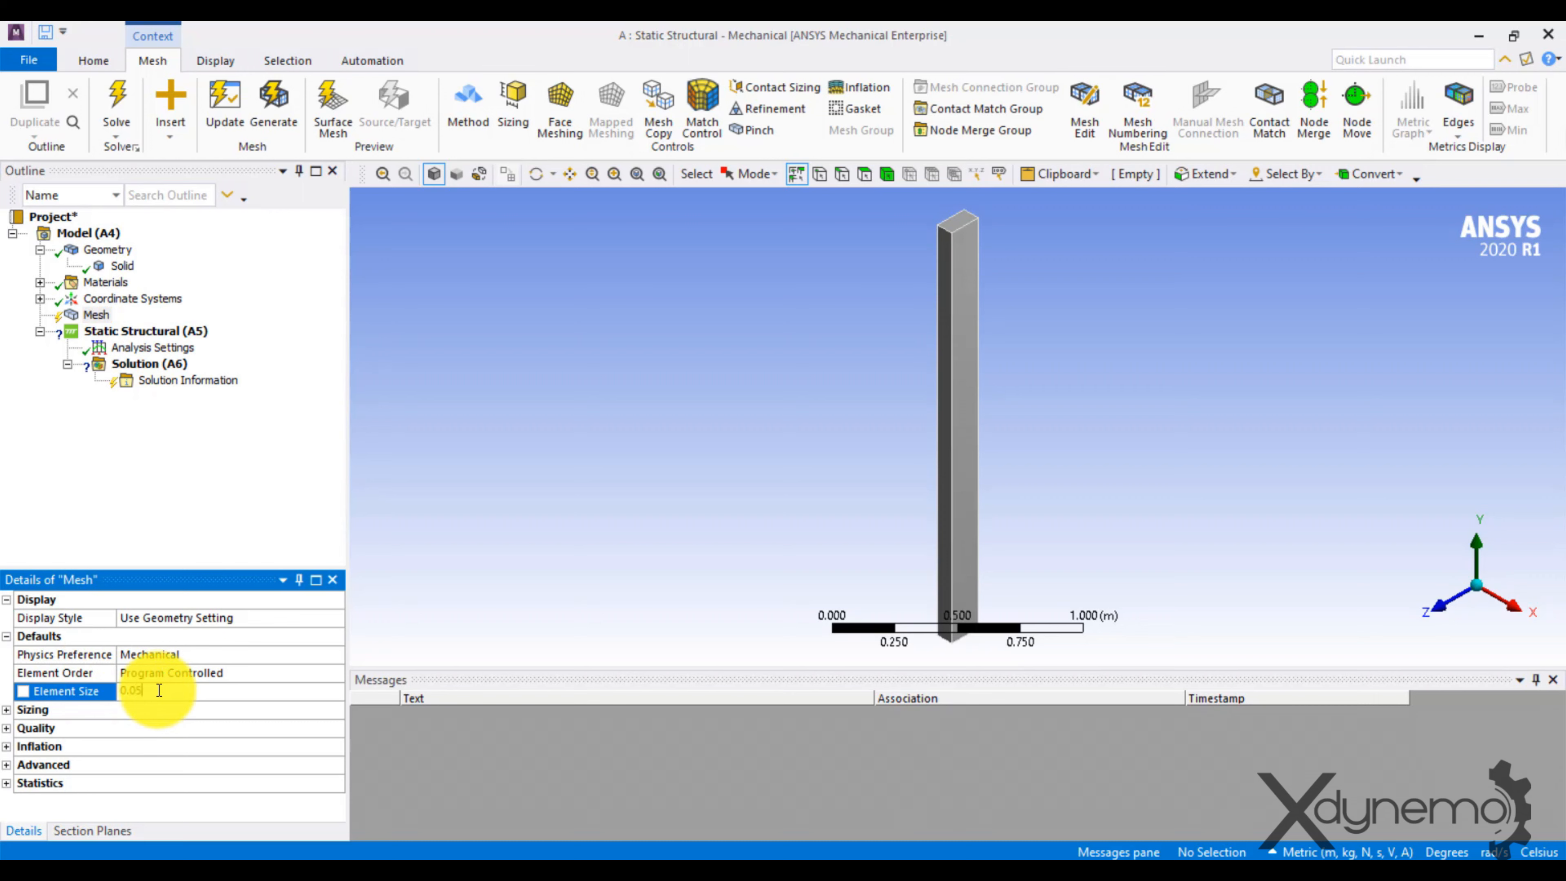
{"action": "type", "text": "0.05"}
{"action": "right_click", "coordinate": [102, 315]}
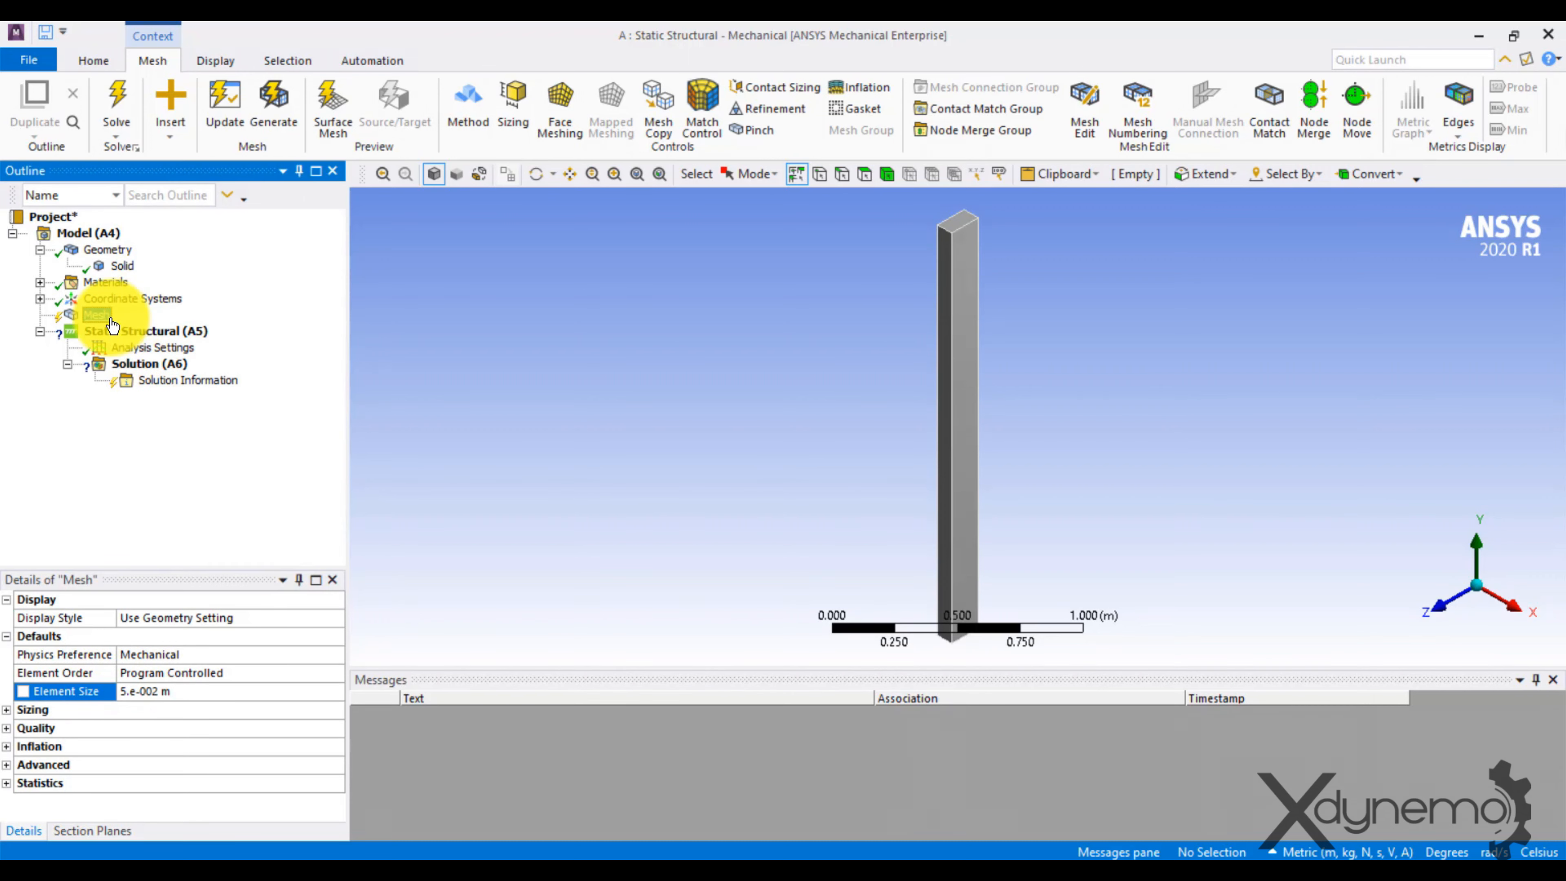
{"action": "left_click", "coordinate": [209, 381]}
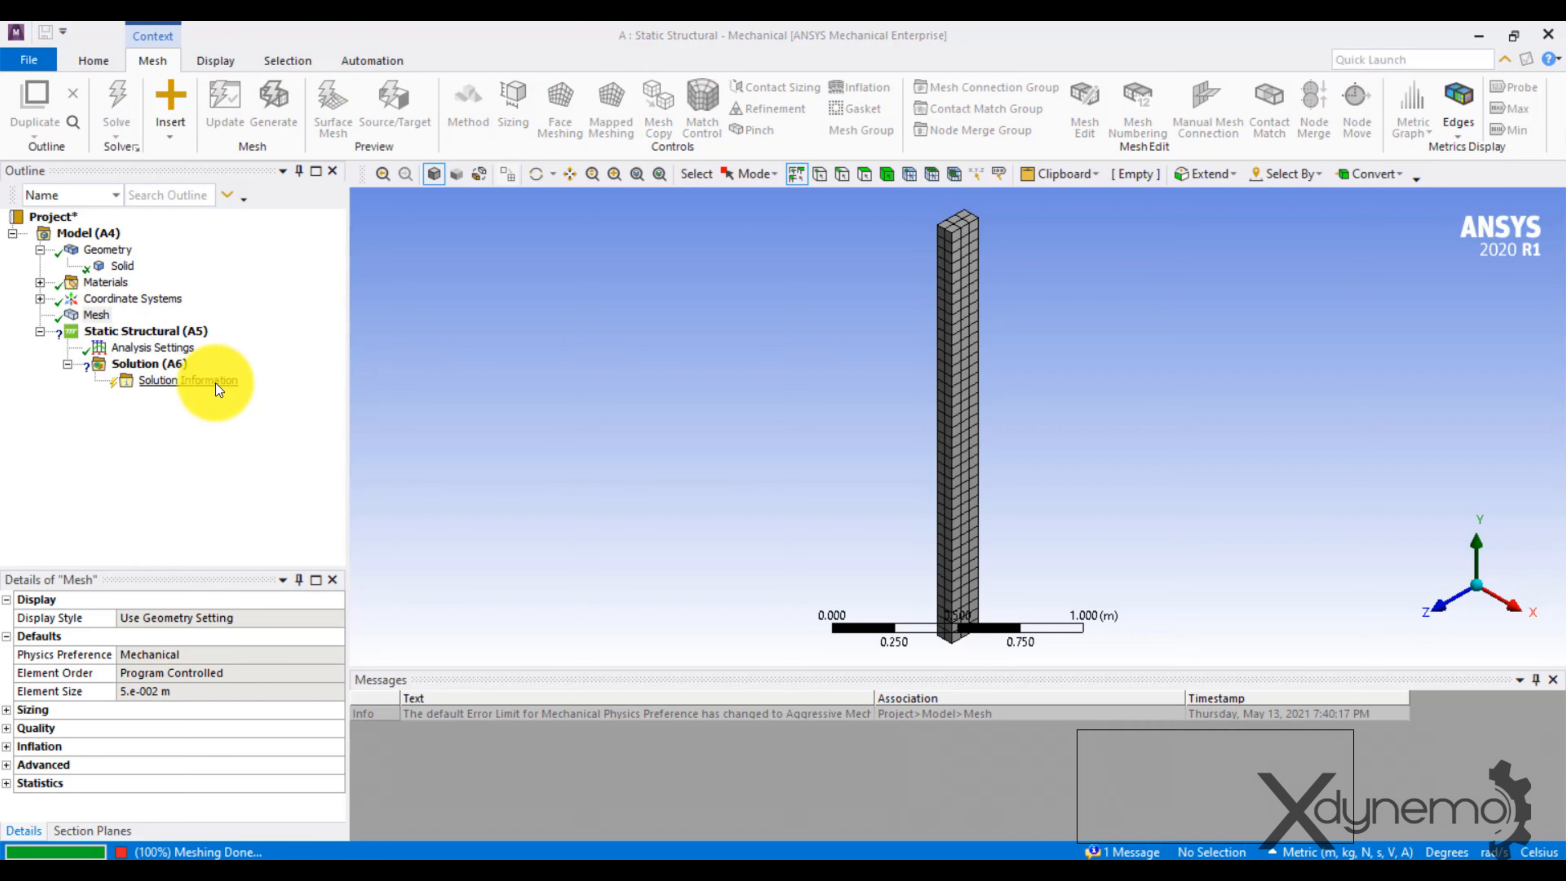
Insert a Fixed Support in the Static Structural analysis and apply it to the bar's bottom end face.
{"action": "left_click", "coordinate": [136, 333]}
{"action": "right_click", "coordinate": [137, 338]}
{"action": "mouse_move", "coordinate": [210, 345]}
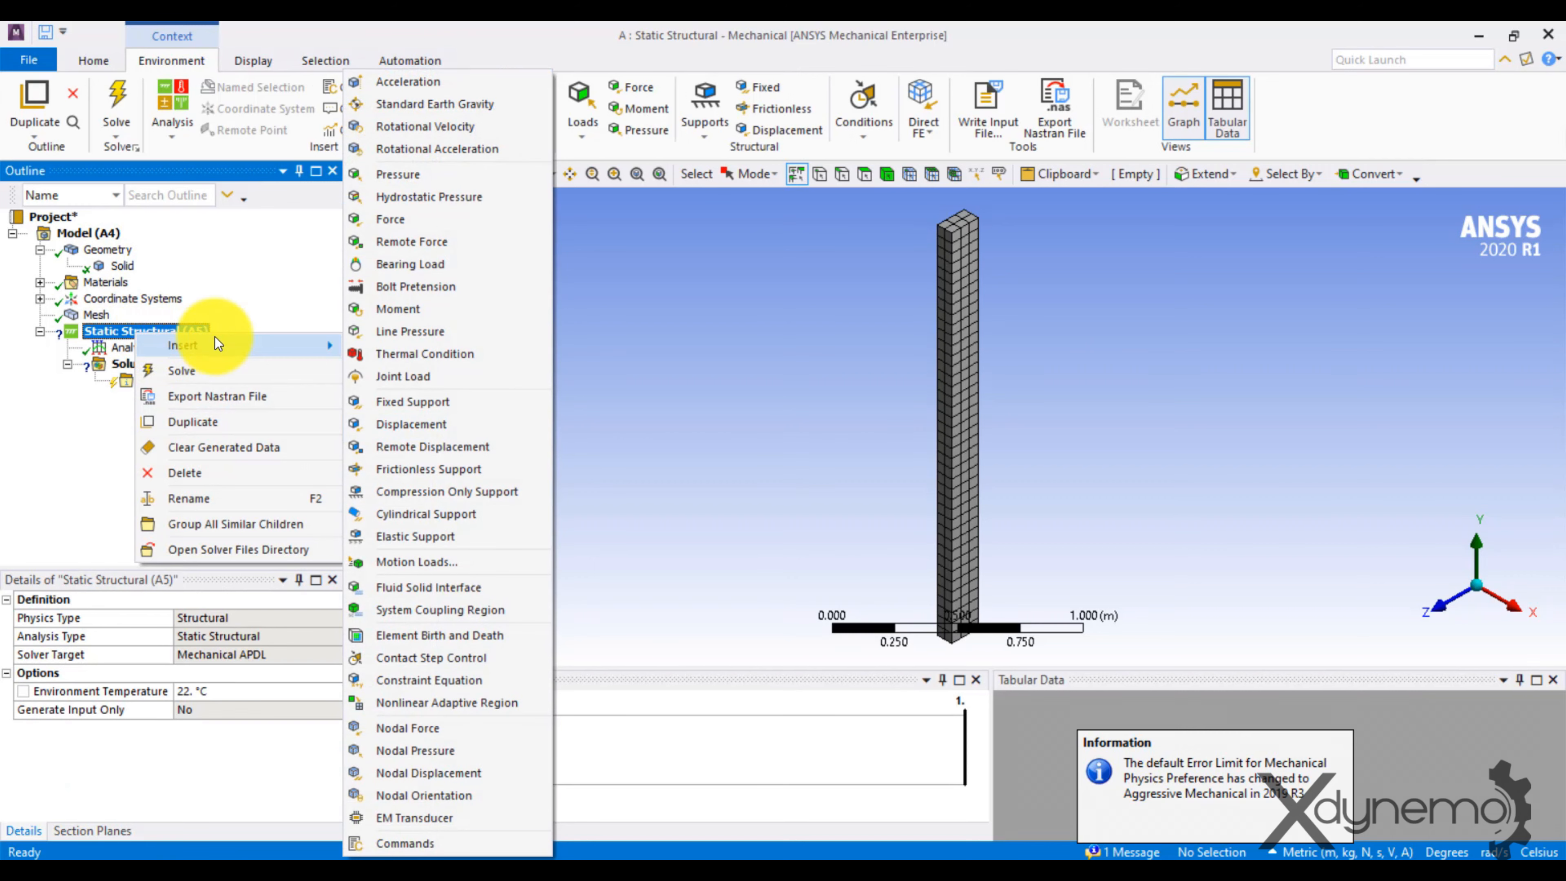
{"action": "left_click", "coordinate": [410, 402]}
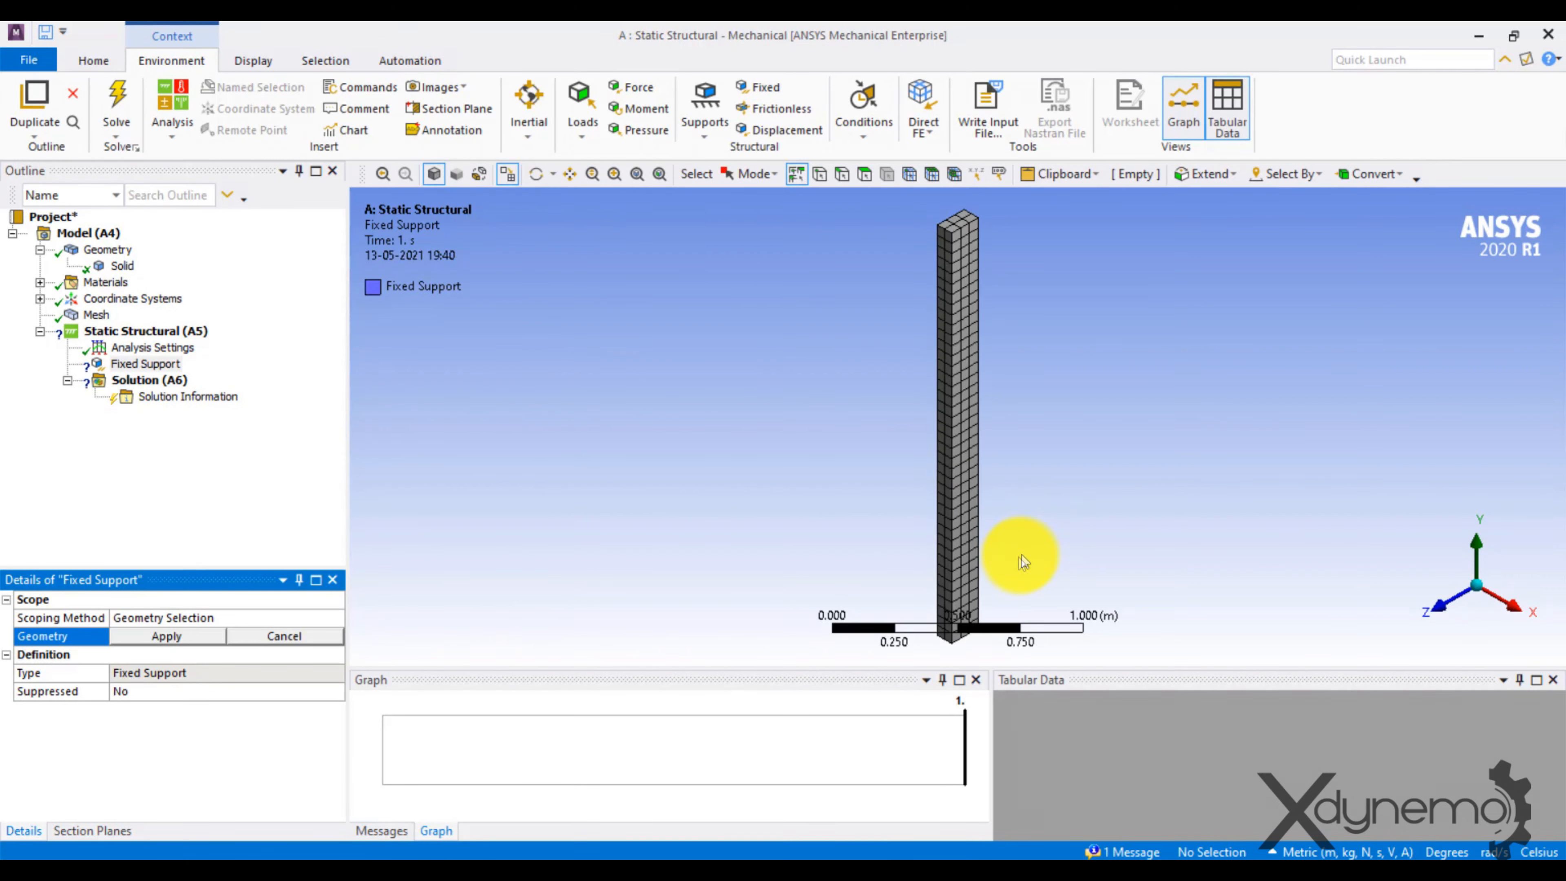
{"action": "middle_click_drag", "start_coordinate": [1000, 570], "coordinate": [1017, 312]}
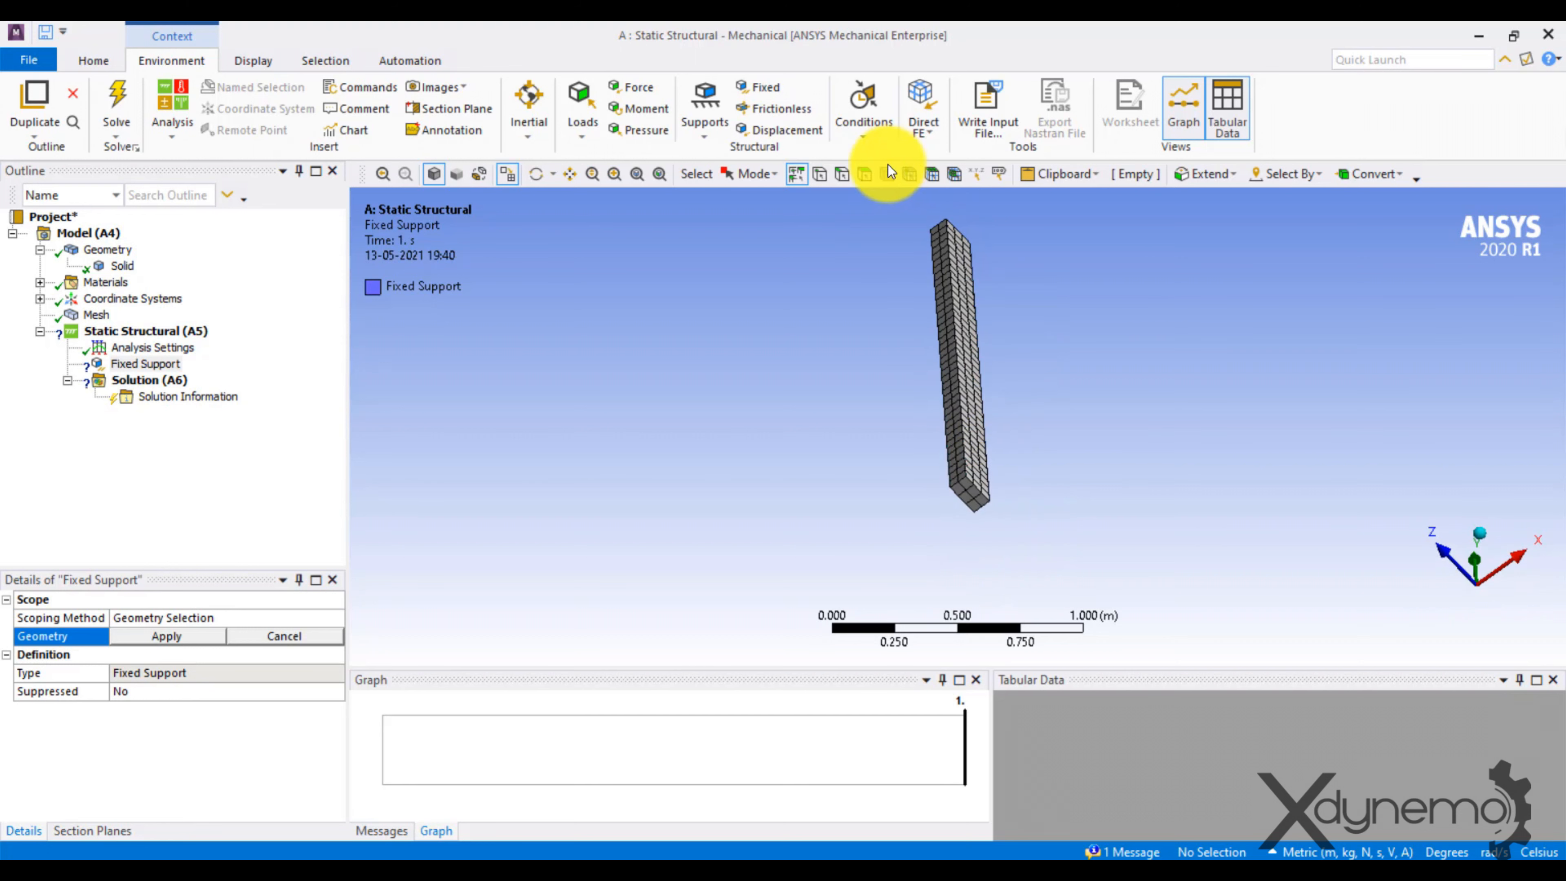
{"action": "left_click", "coordinate": [864, 176]}
{"action": "left_click", "coordinate": [963, 494]}
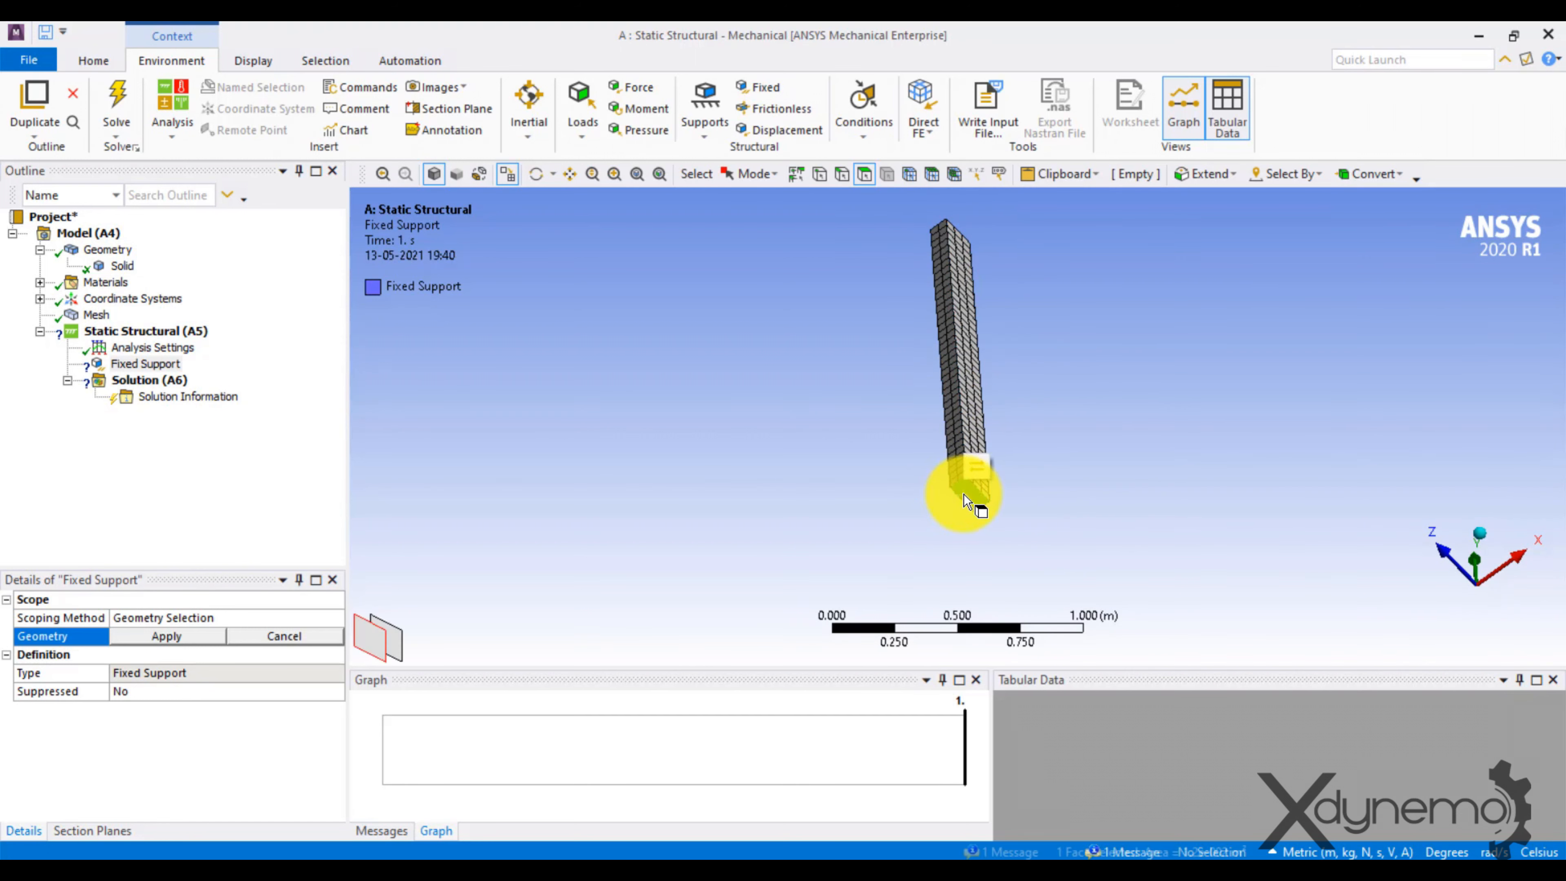
{"action": "left_click", "coordinate": [143, 642]}
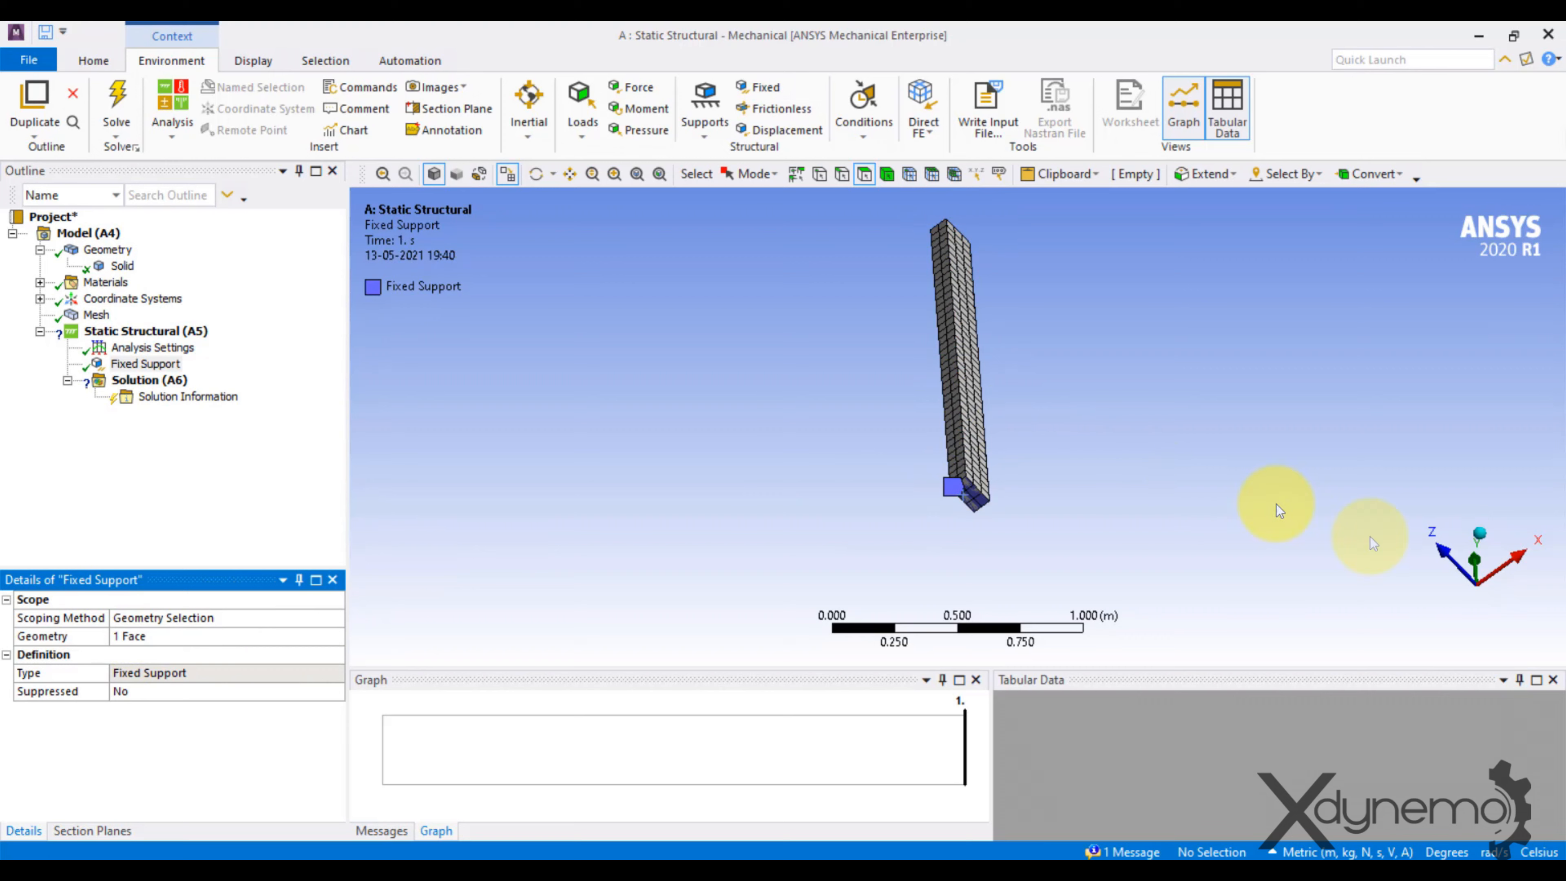
Insert a Force in the Static Structural analysis and apply it to the bar's top end face.
{"action": "left_click", "coordinate": [1487, 532]}
{"action": "middle_click_drag", "start_coordinate": [1074, 407], "coordinate": [1049, 576], "text": "ctrl"}
{"action": "right_click", "coordinate": [98, 332]}
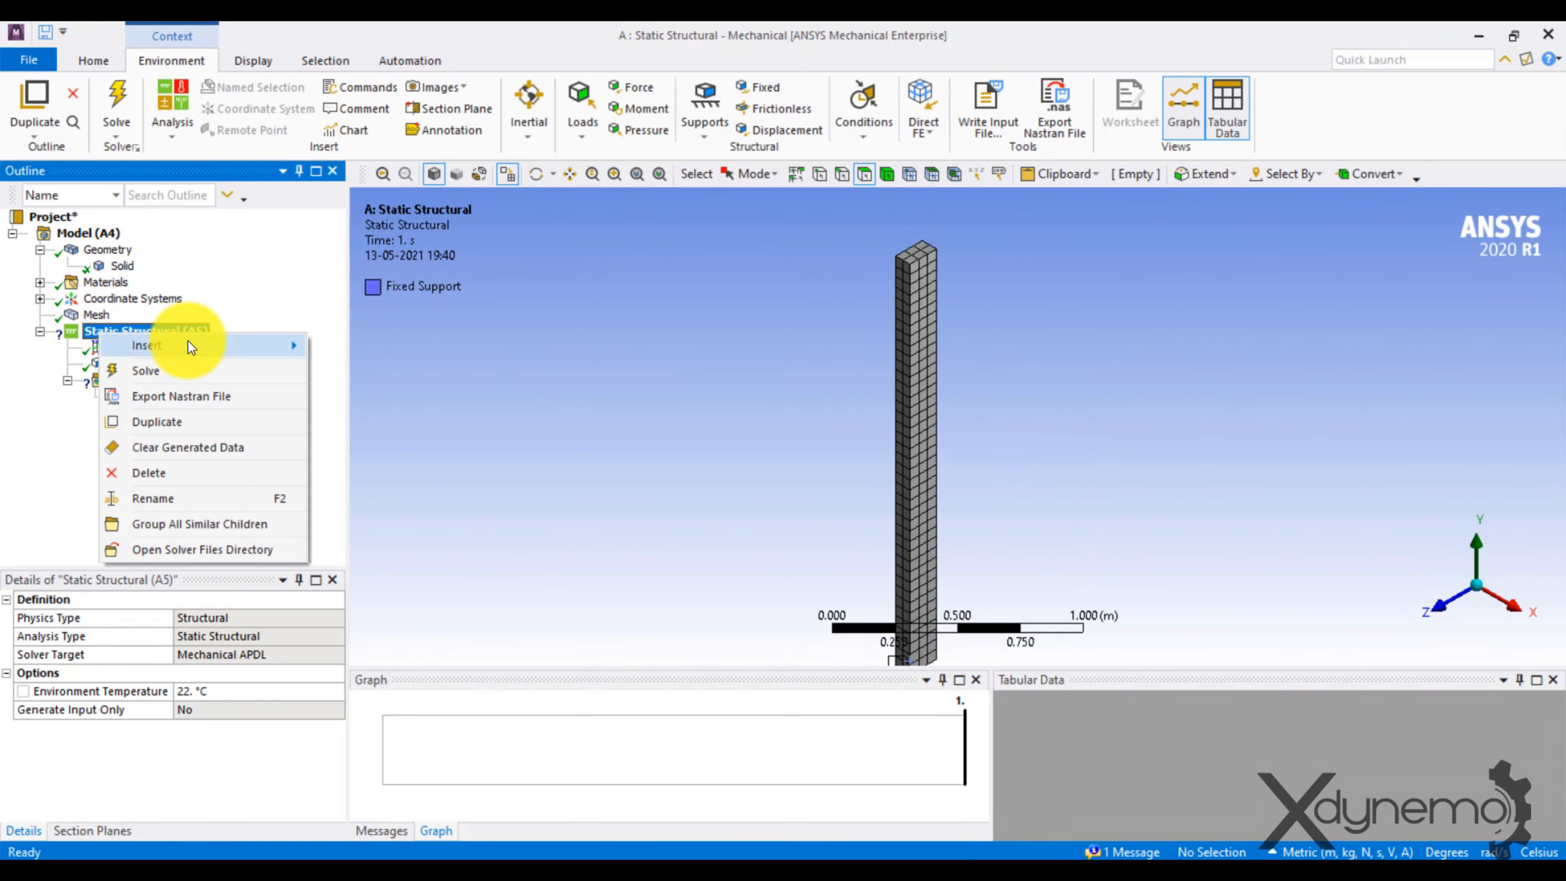
{"action": "mouse_move", "coordinate": [287, 349]}
{"action": "left_click", "coordinate": [355, 220]}
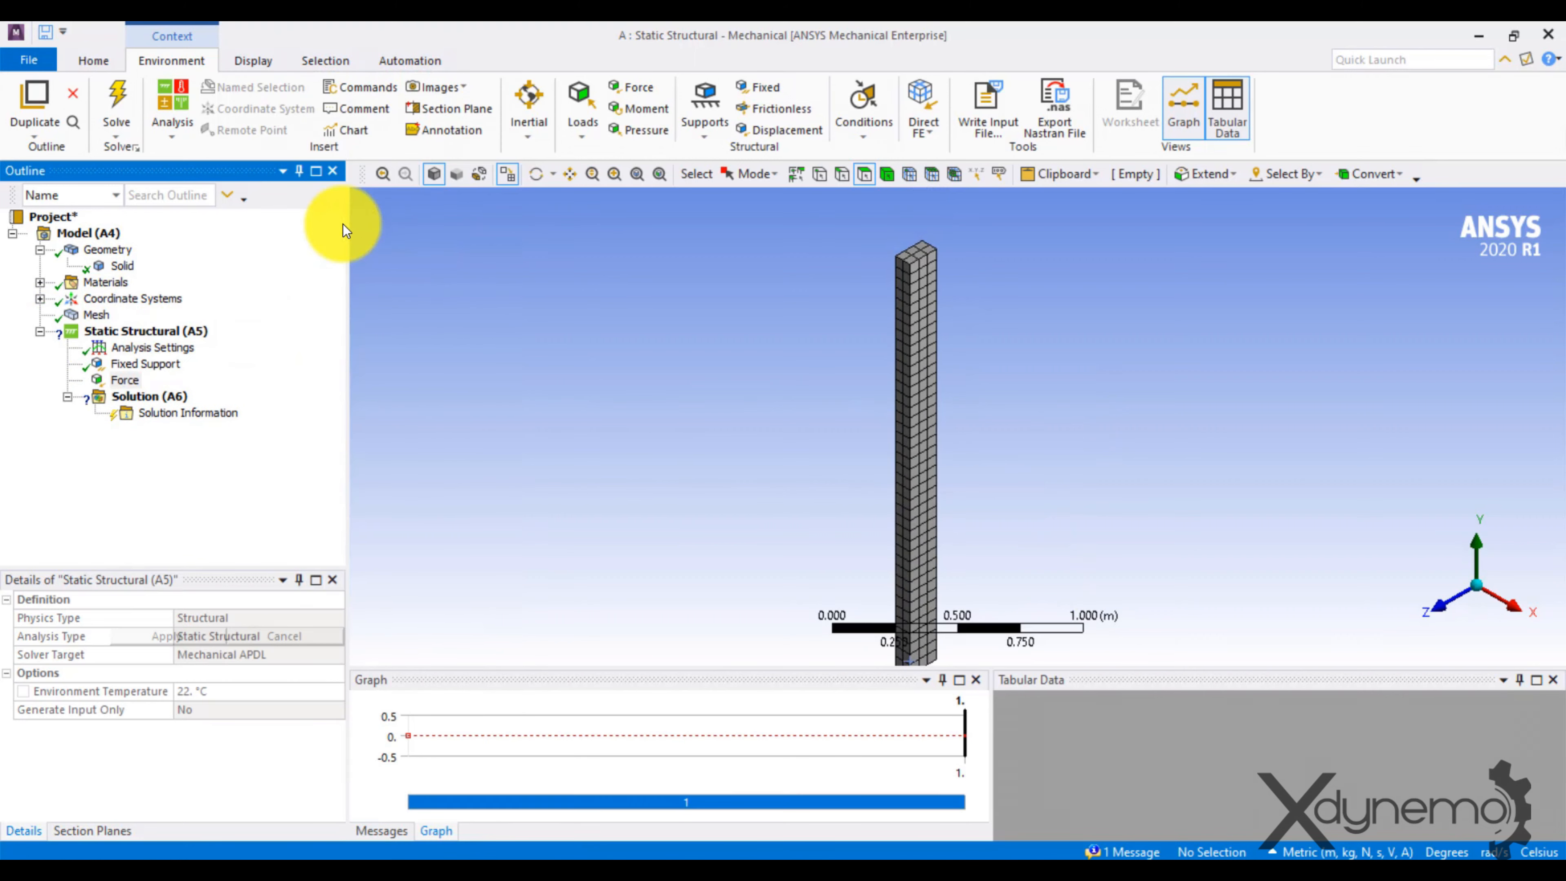
{"action": "left_click", "coordinate": [919, 250]}
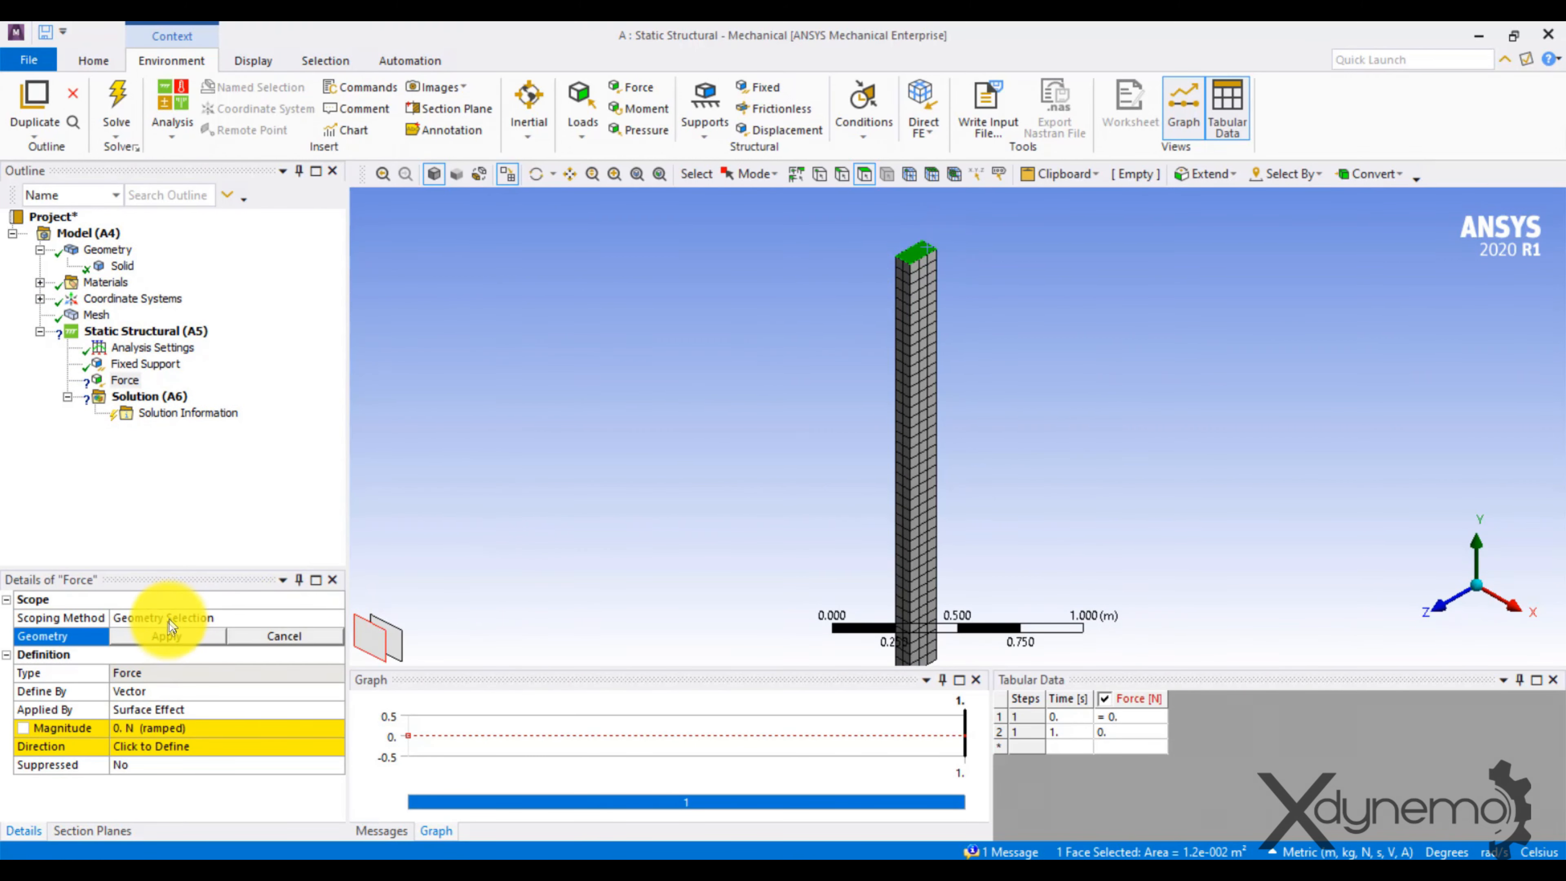
{"action": "left_click", "coordinate": [167, 632]}
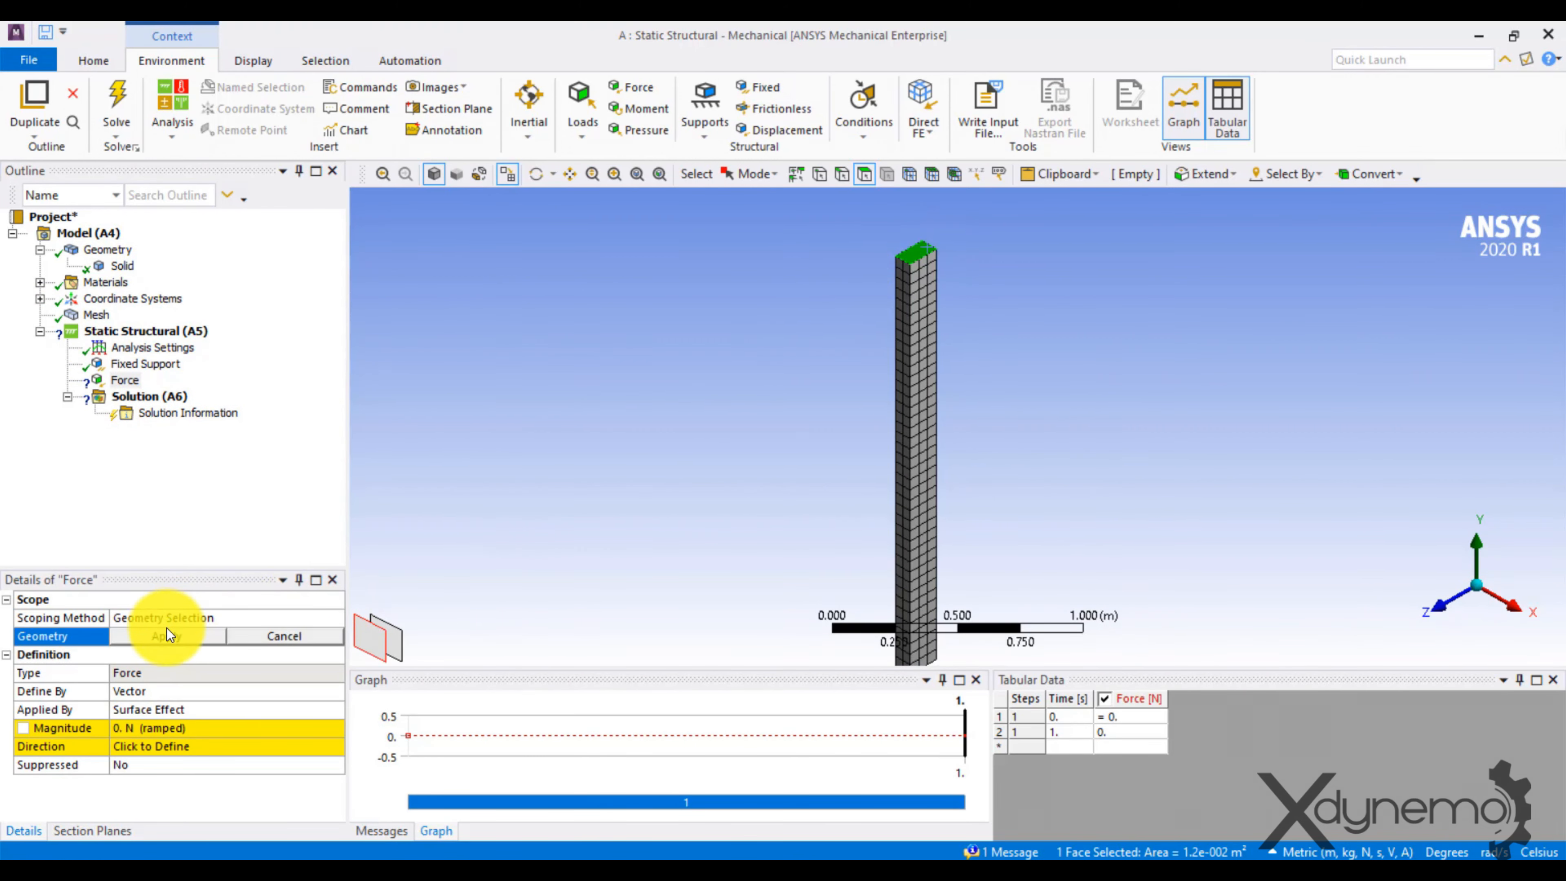
Define the force by components and set its Y component to -1000 N.
{"action": "left_click", "coordinate": [177, 690]}
{"action": "left_click", "coordinate": [335, 692]}
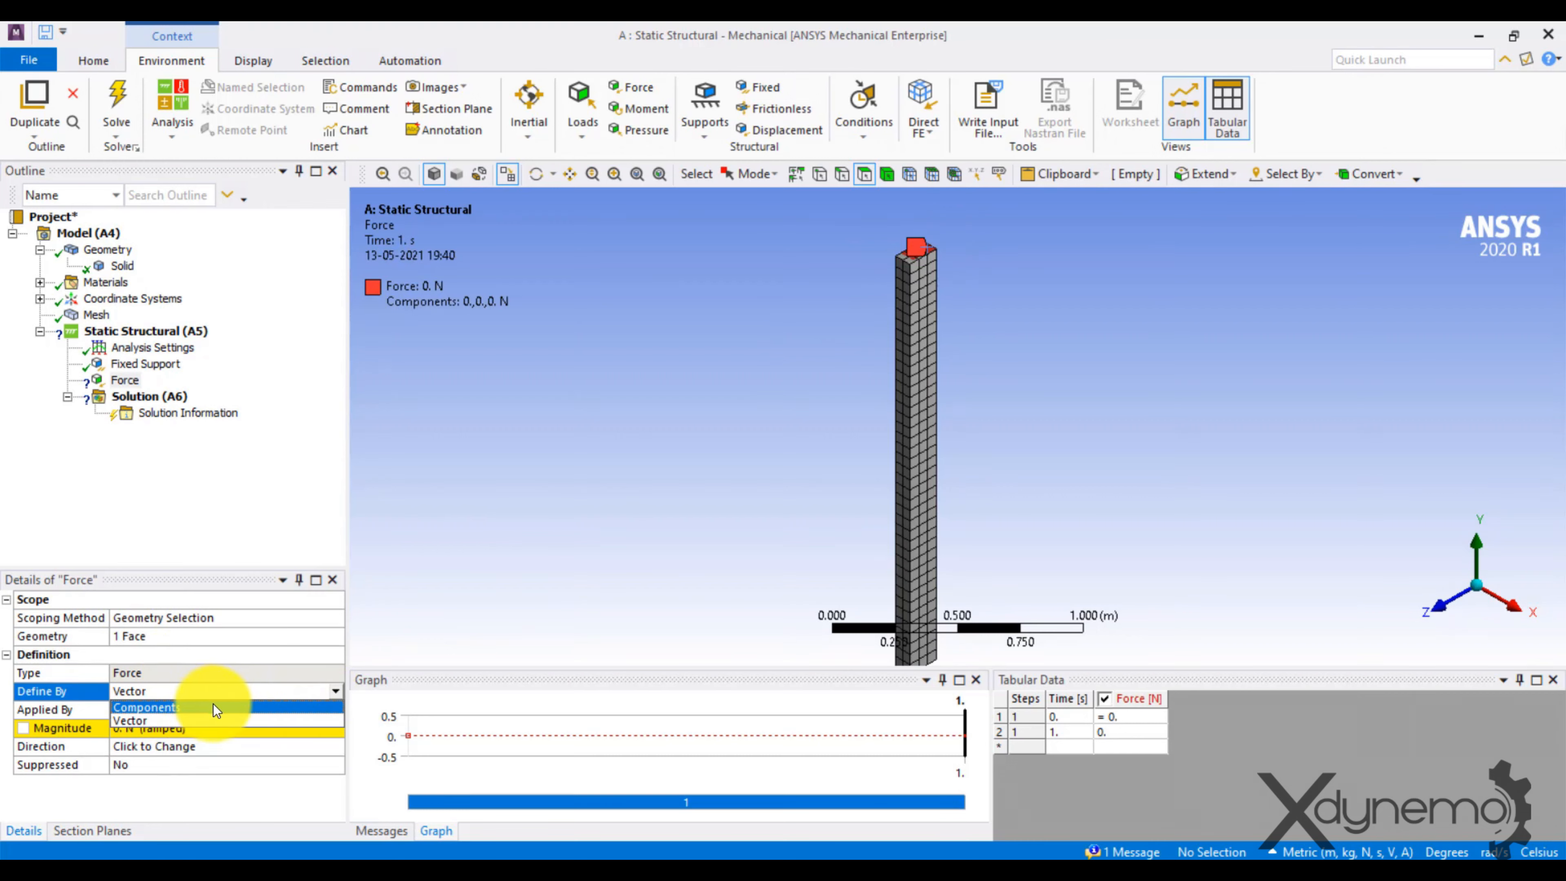
{"action": "left_click", "coordinate": [199, 706]}
{"action": "left_click", "coordinate": [185, 753]}
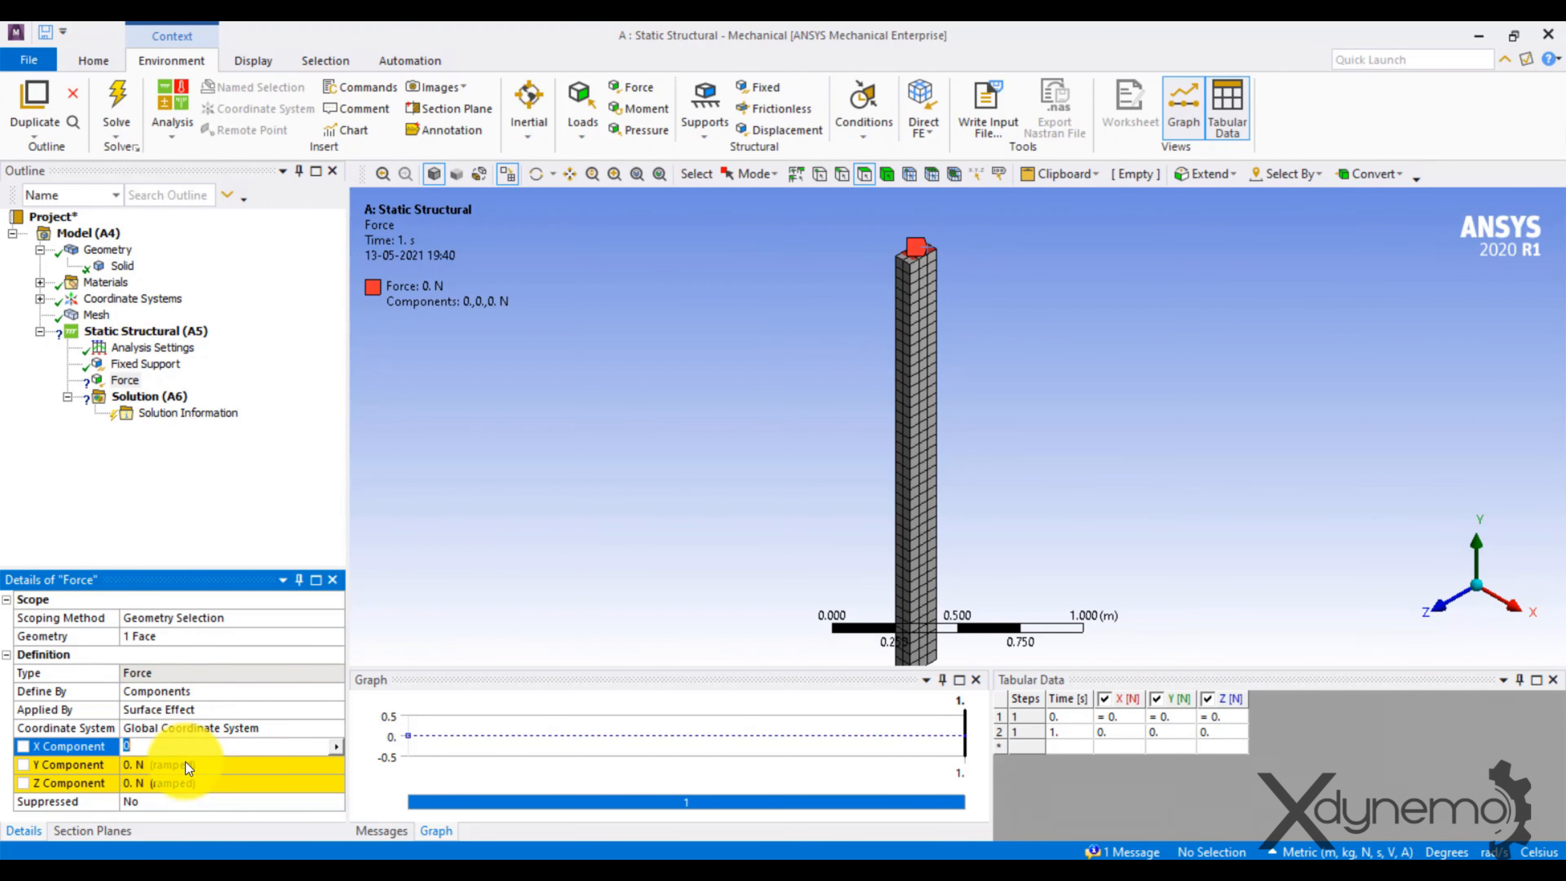
{"action": "left_click", "coordinate": [187, 764]}
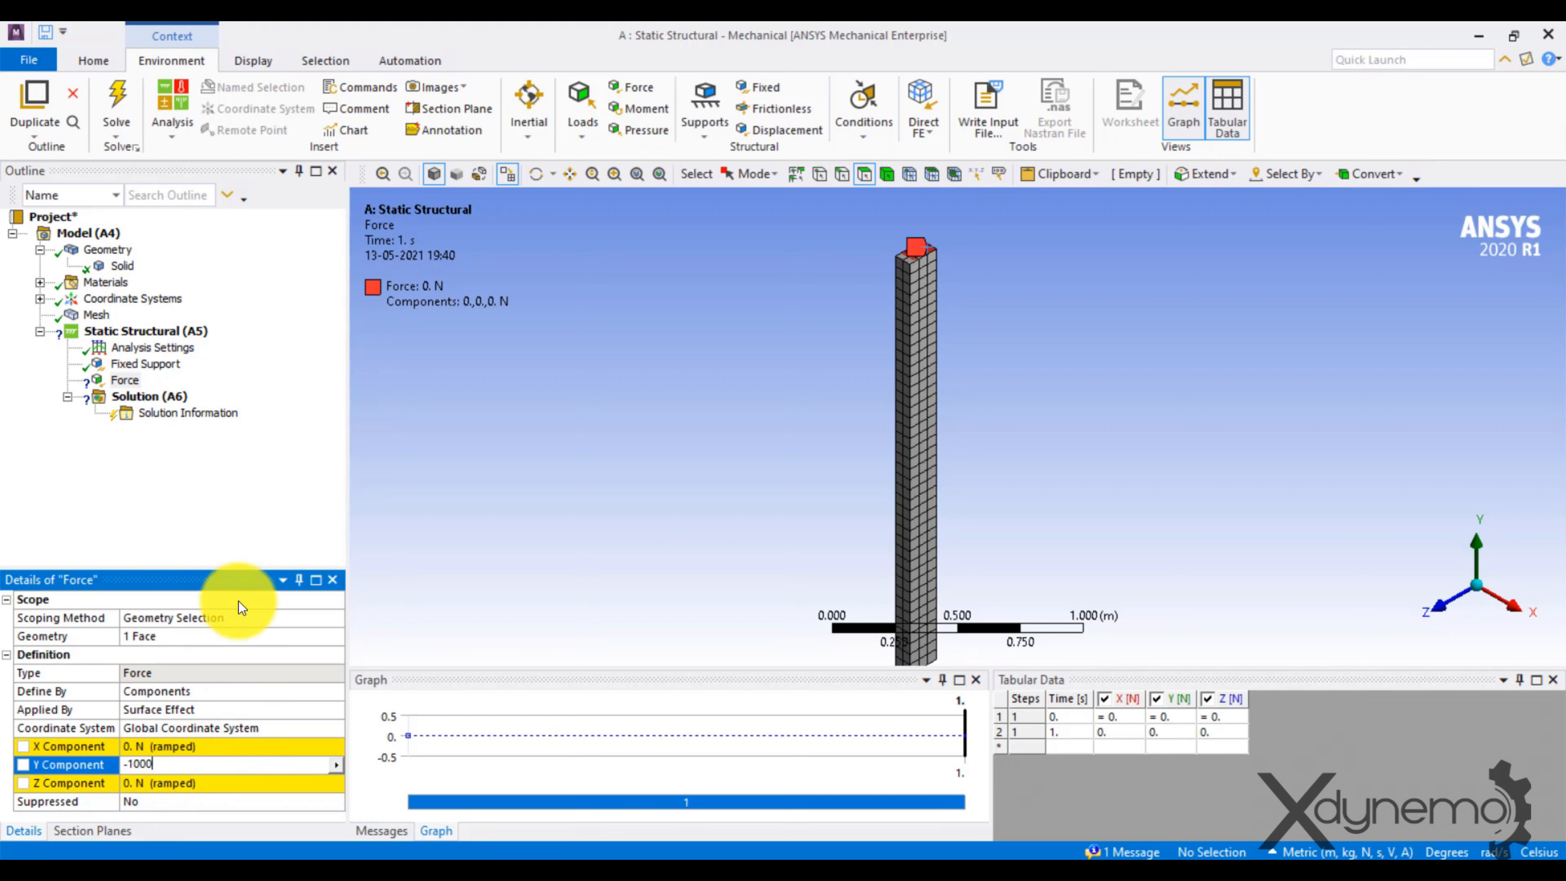
{"action": "left_click", "coordinate": [206, 513]}
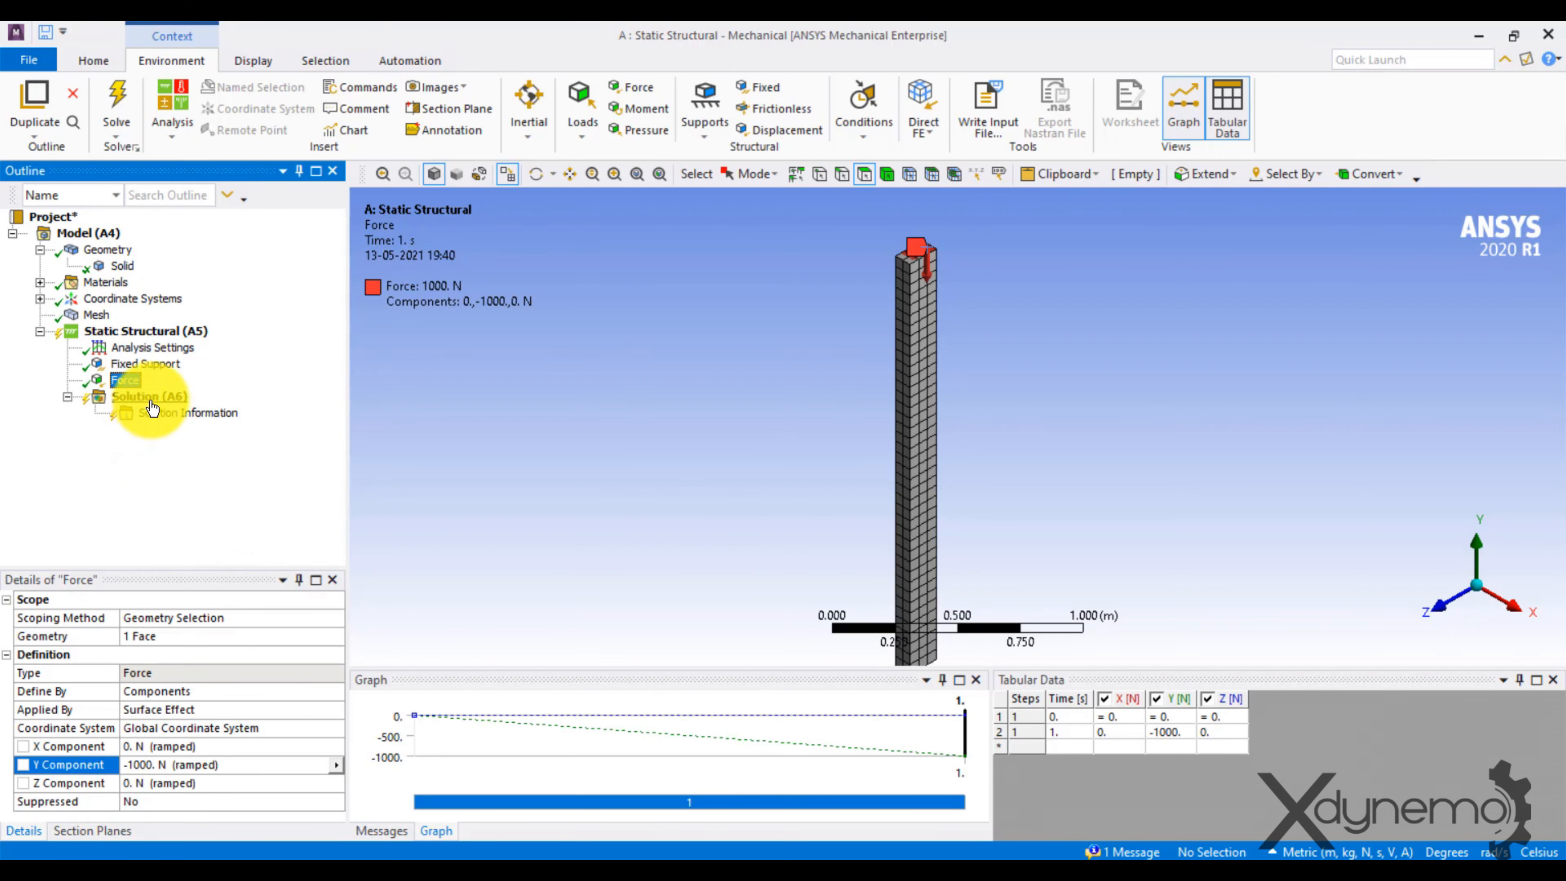
Insert a Total Deformation result in the Static Structural solution and solve it.
{"action": "right_click", "coordinate": [149, 397]}
{"action": "mouse_move", "coordinate": [239, 419]}
{"action": "mouse_move", "coordinate": [405, 414]}
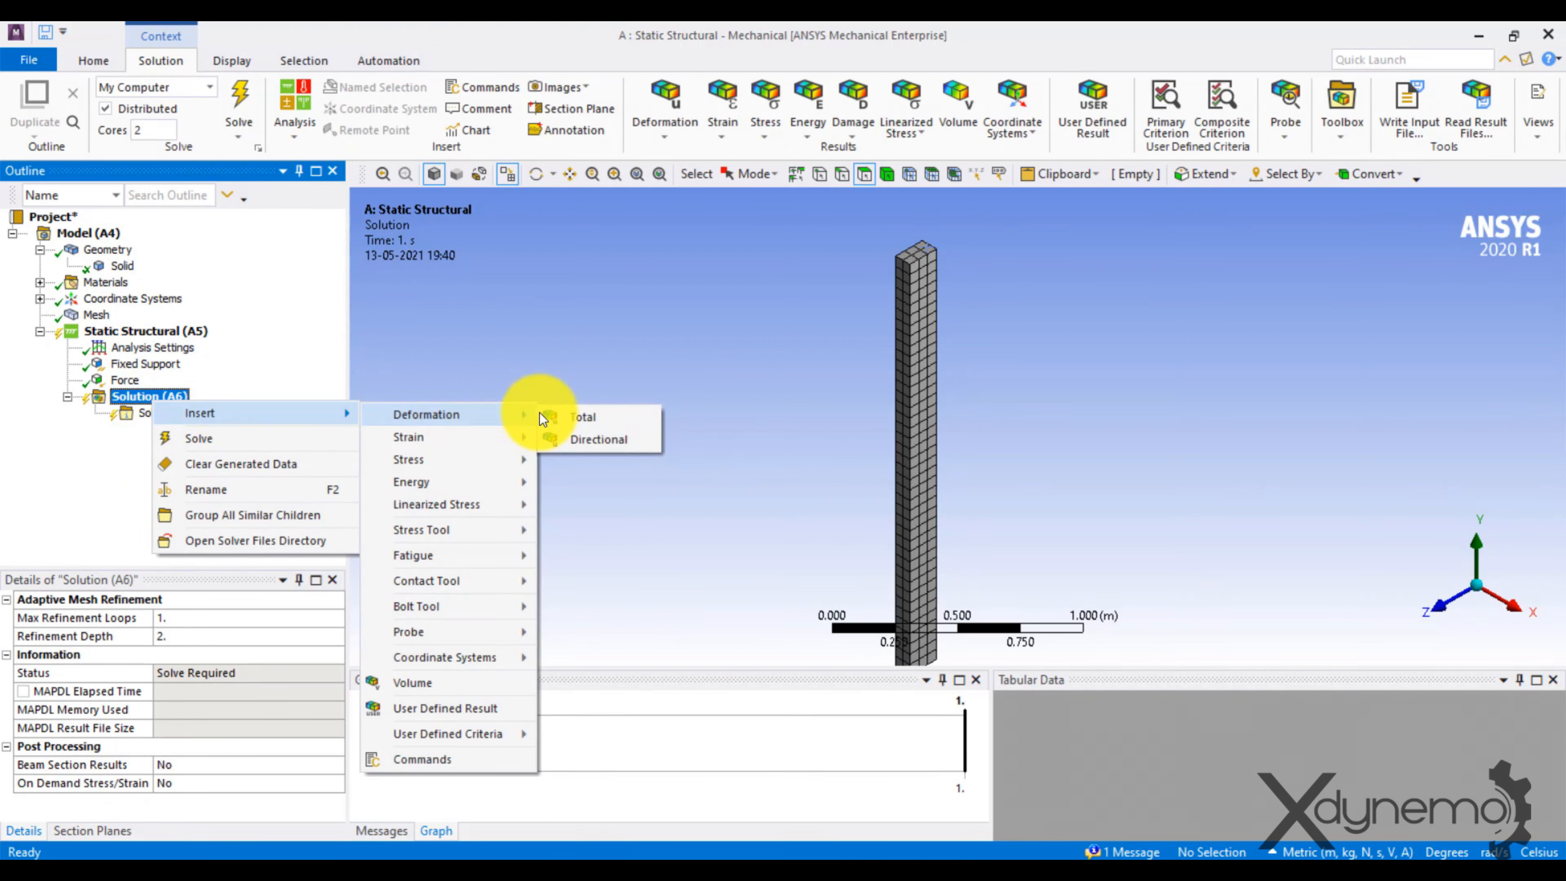
{"action": "left_click", "coordinate": [581, 416]}
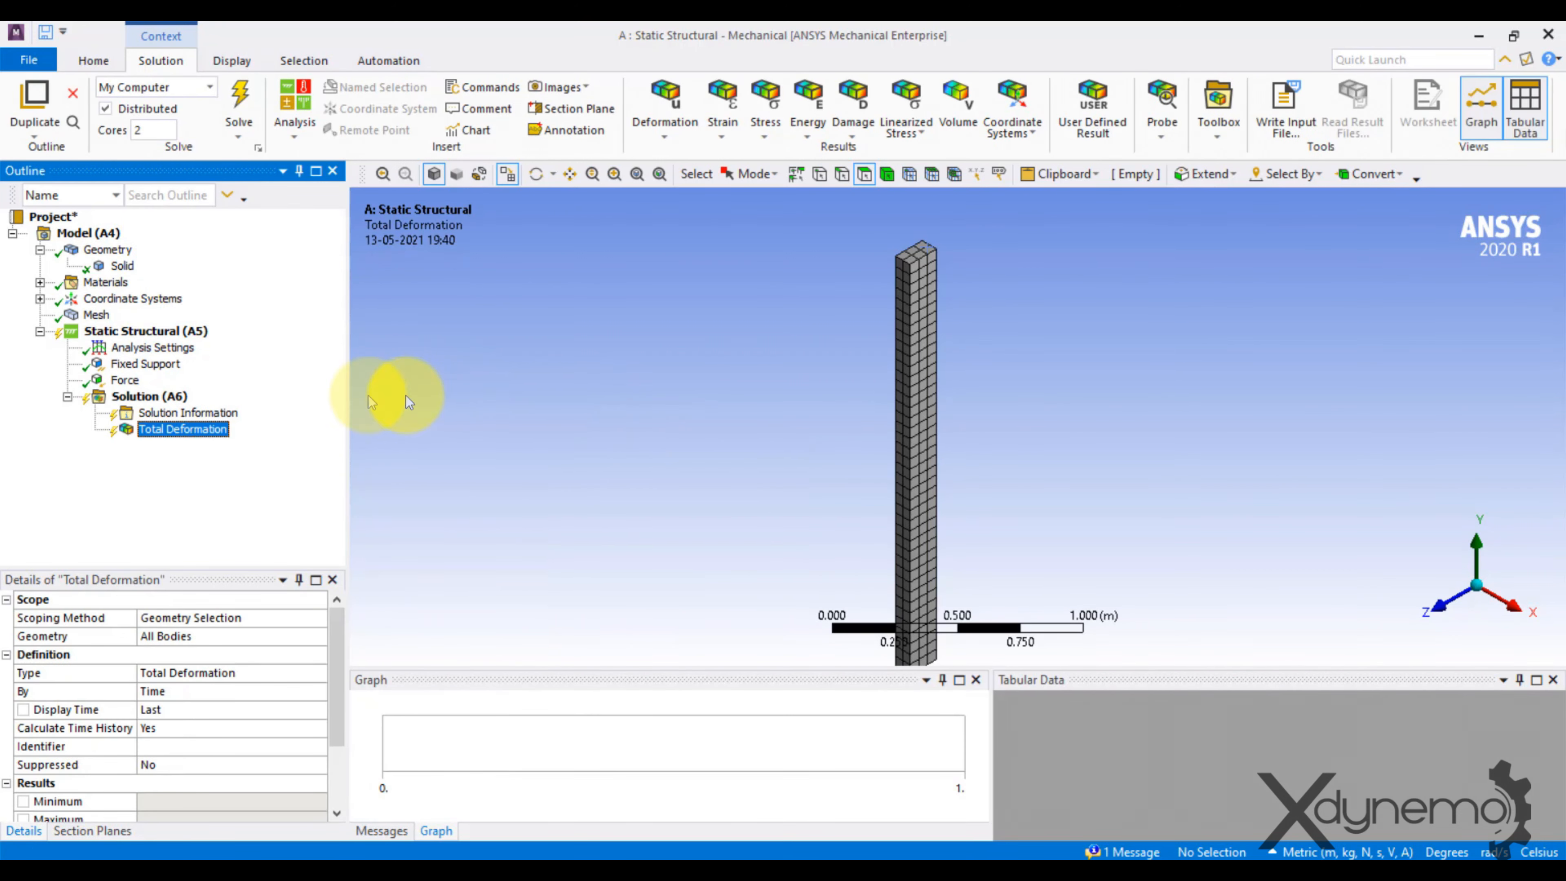
{"action": "right_click", "coordinate": [167, 401]}
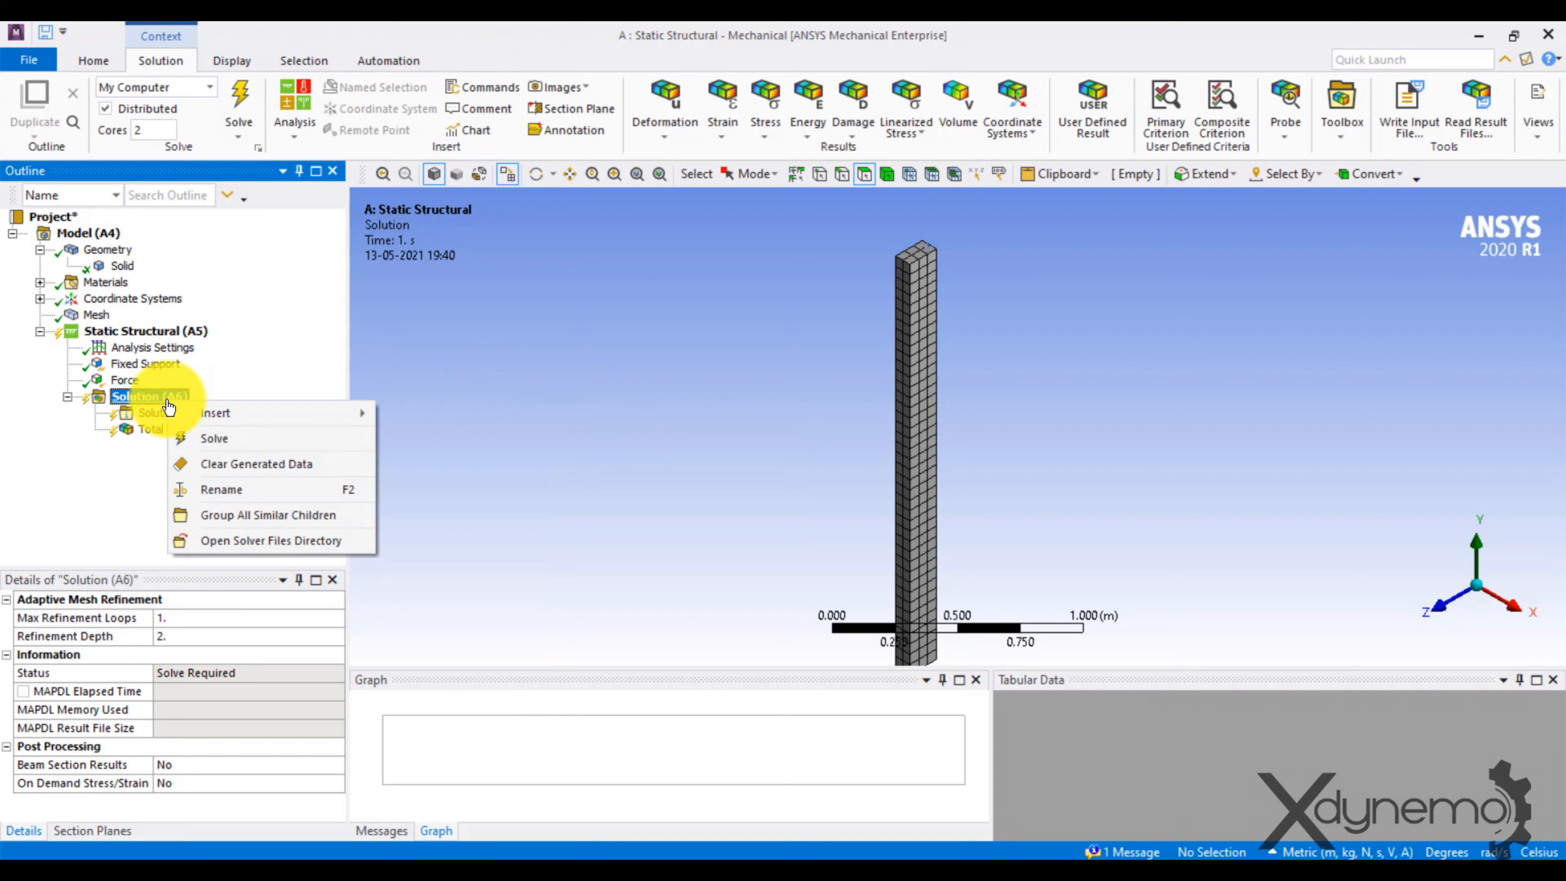
{"action": "left_click", "coordinate": [236, 440]}
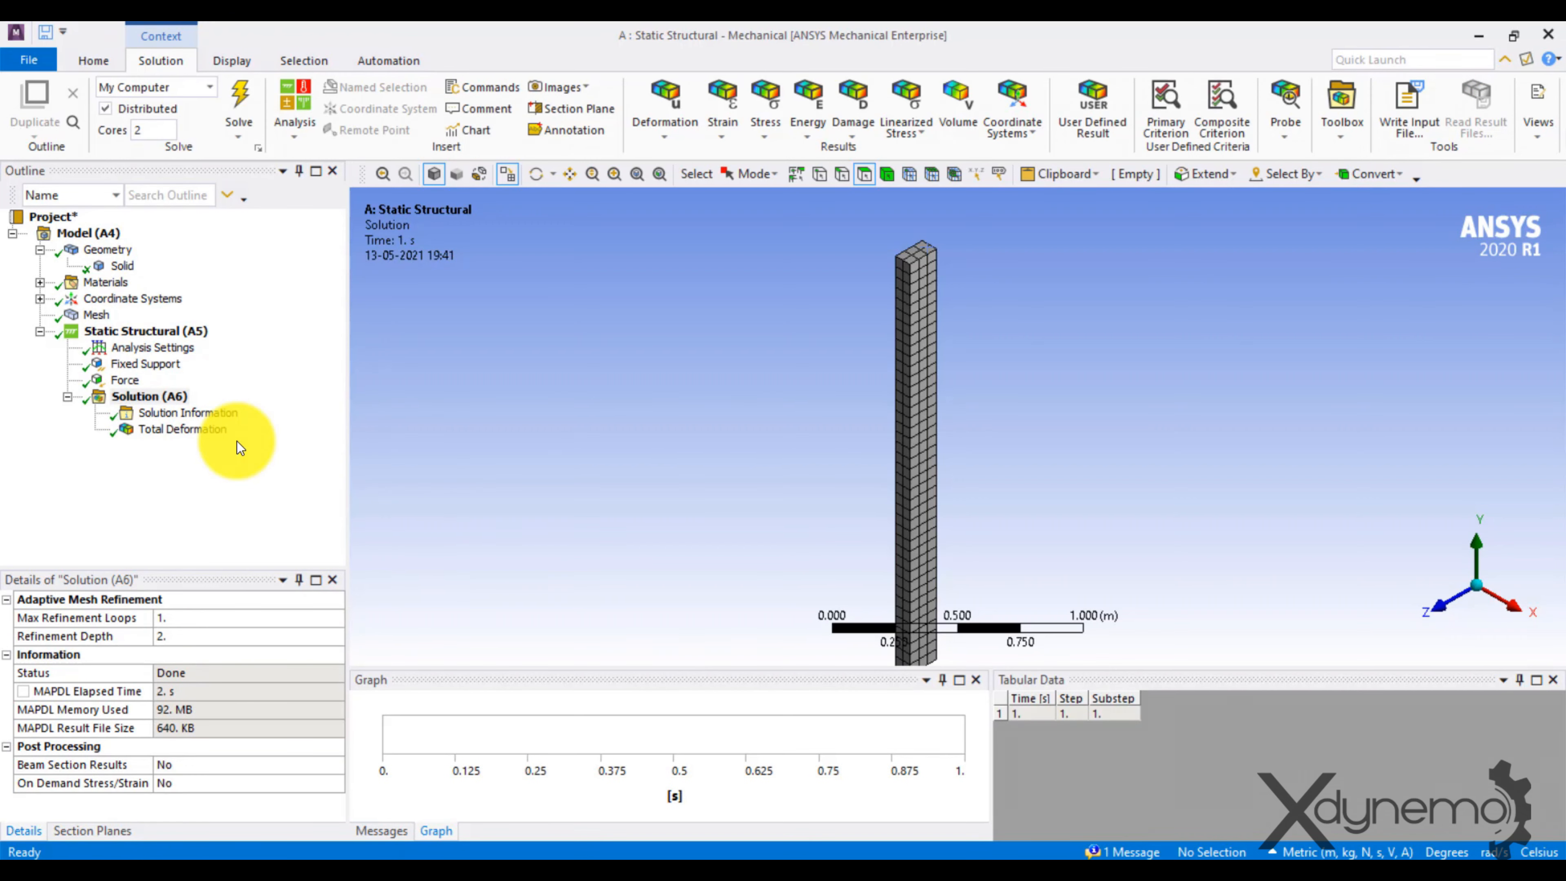
Display the static Total Deformation result and play its animation with the whole bar in view.
{"action": "left_click", "coordinate": [195, 430]}
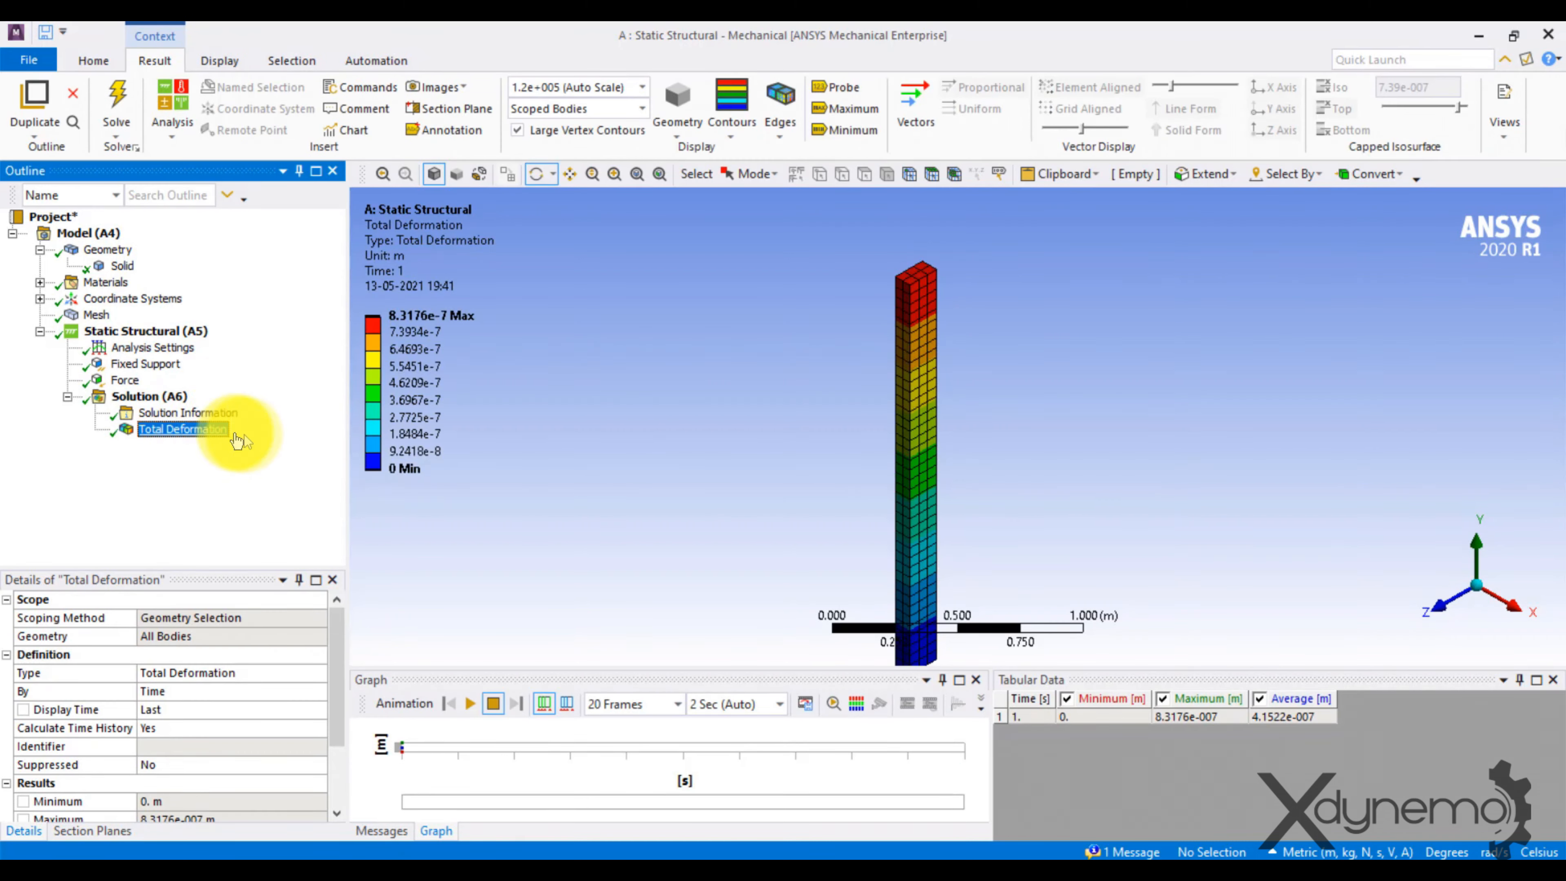
{"action": "left_click", "coordinate": [469, 705]}
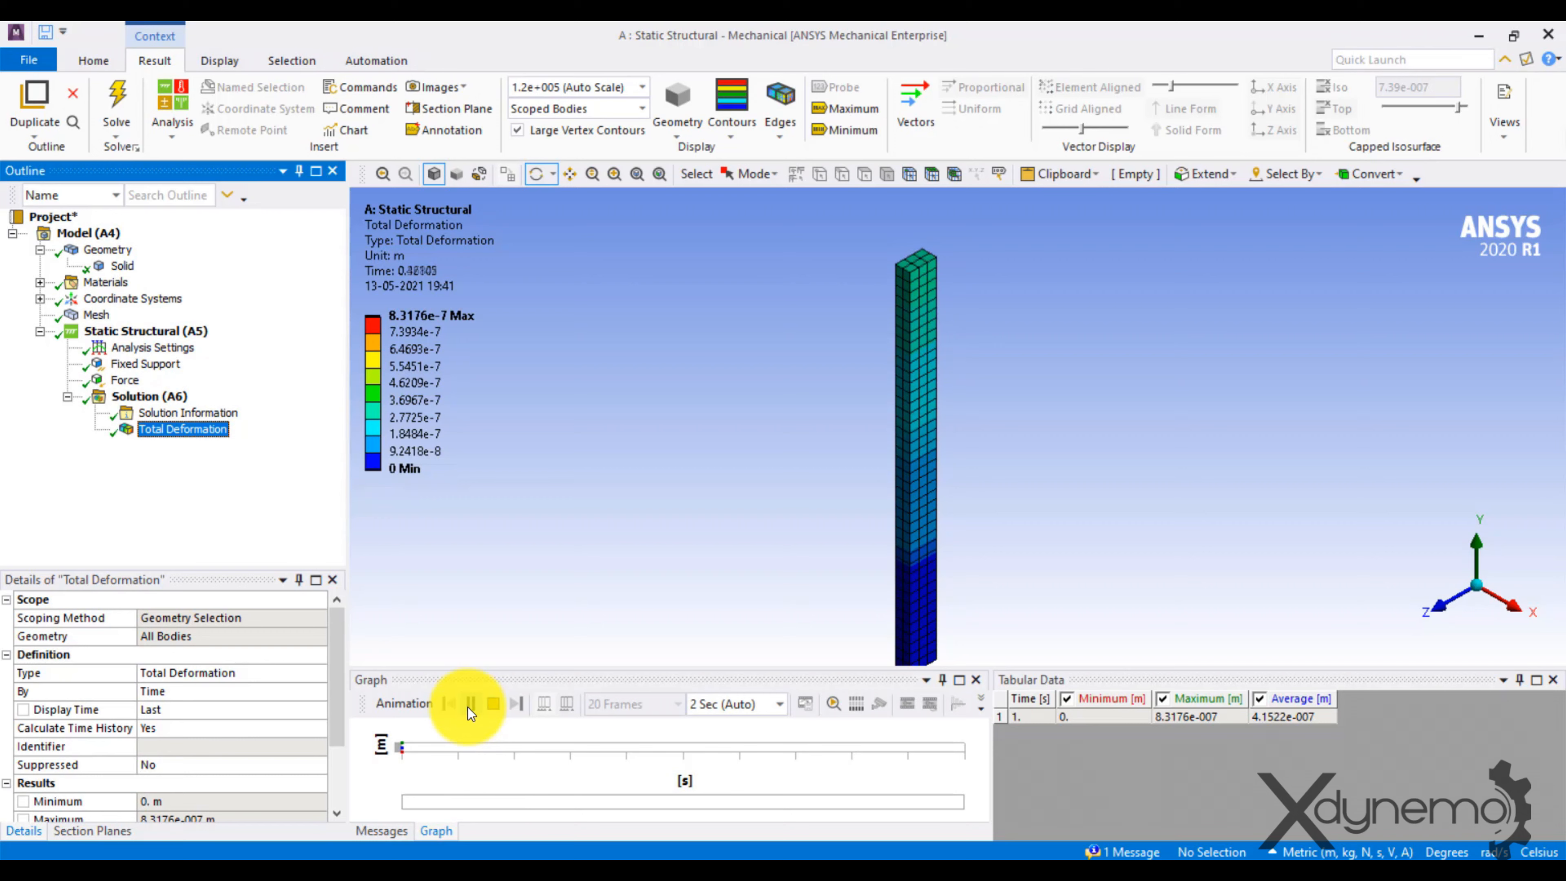
{"action": "left_click", "coordinate": [618, 555]}
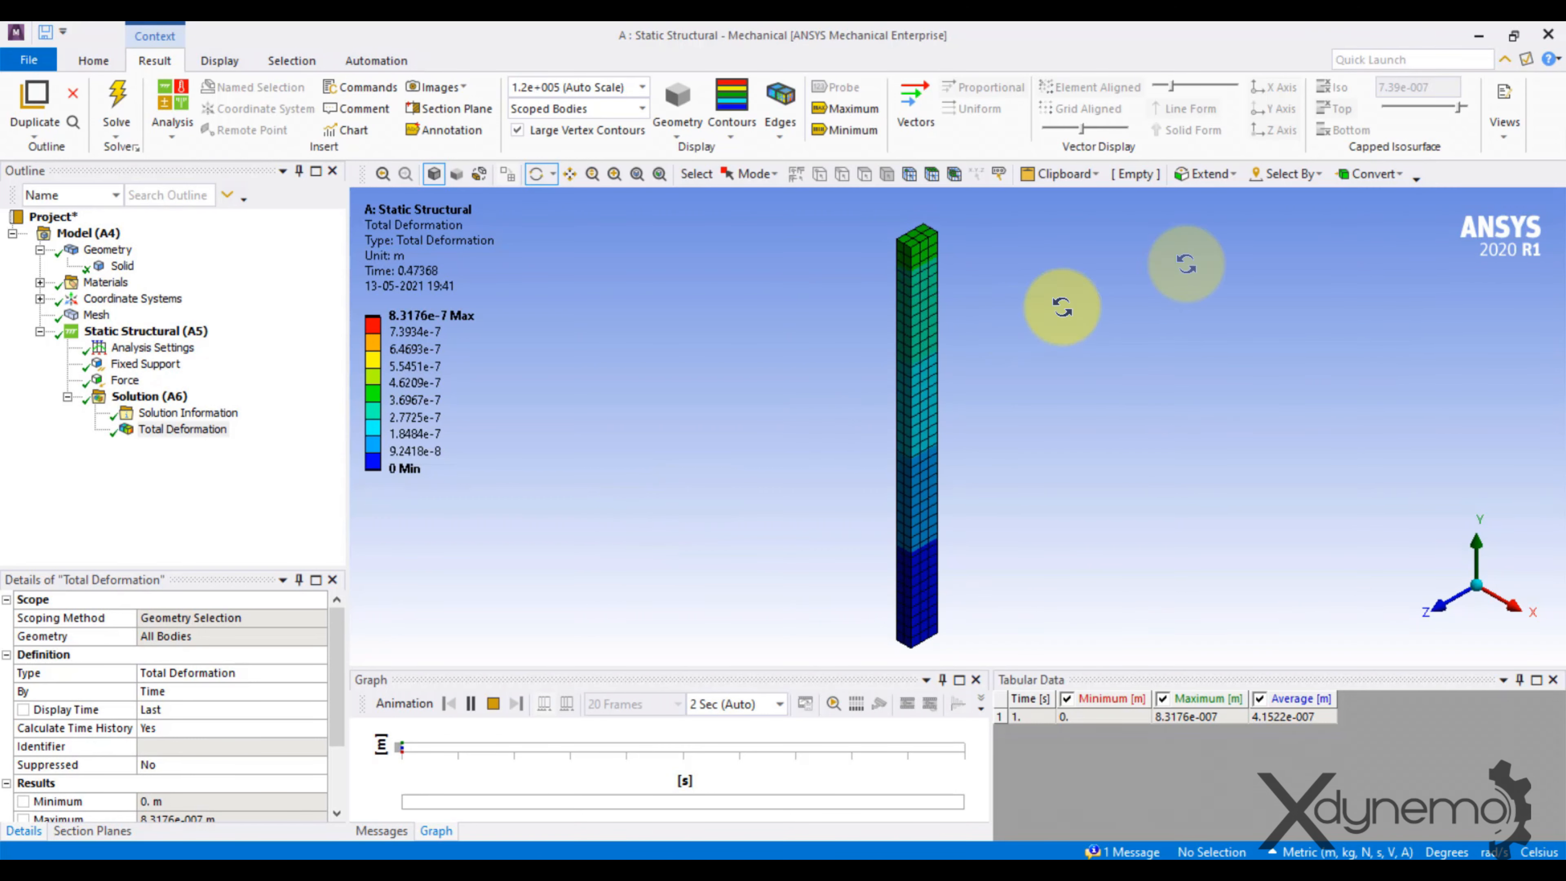
In Workbench, transfer the Static Structural solution's data to a new Eigenvalue Buckling system and return to Mechanical.
{"action": "left_click", "coordinate": [1493, 38]}
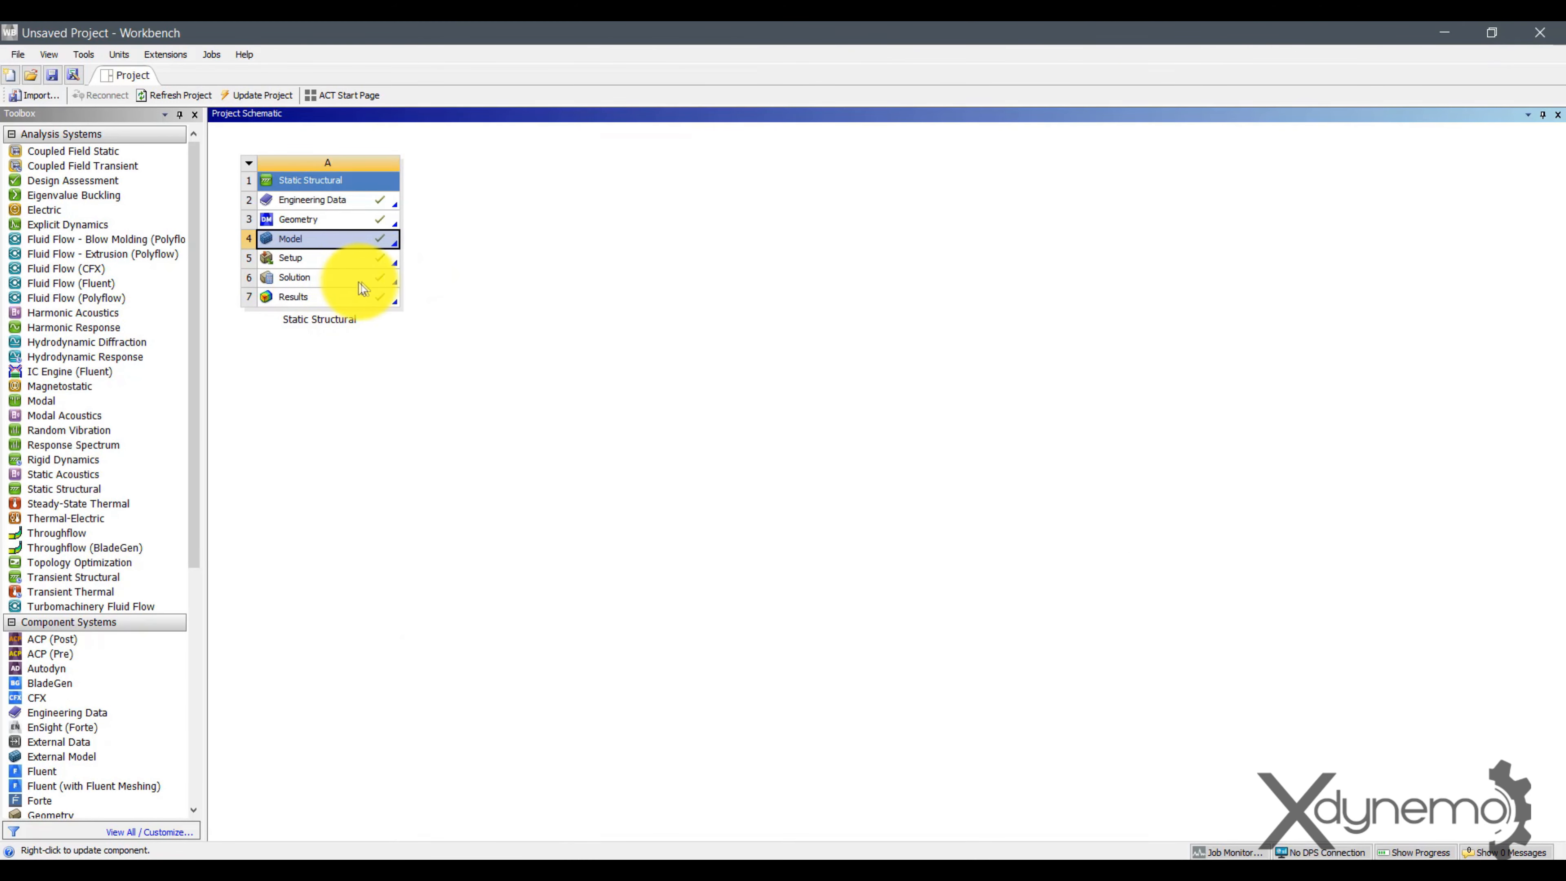
{"action": "right_click", "coordinate": [366, 279]}
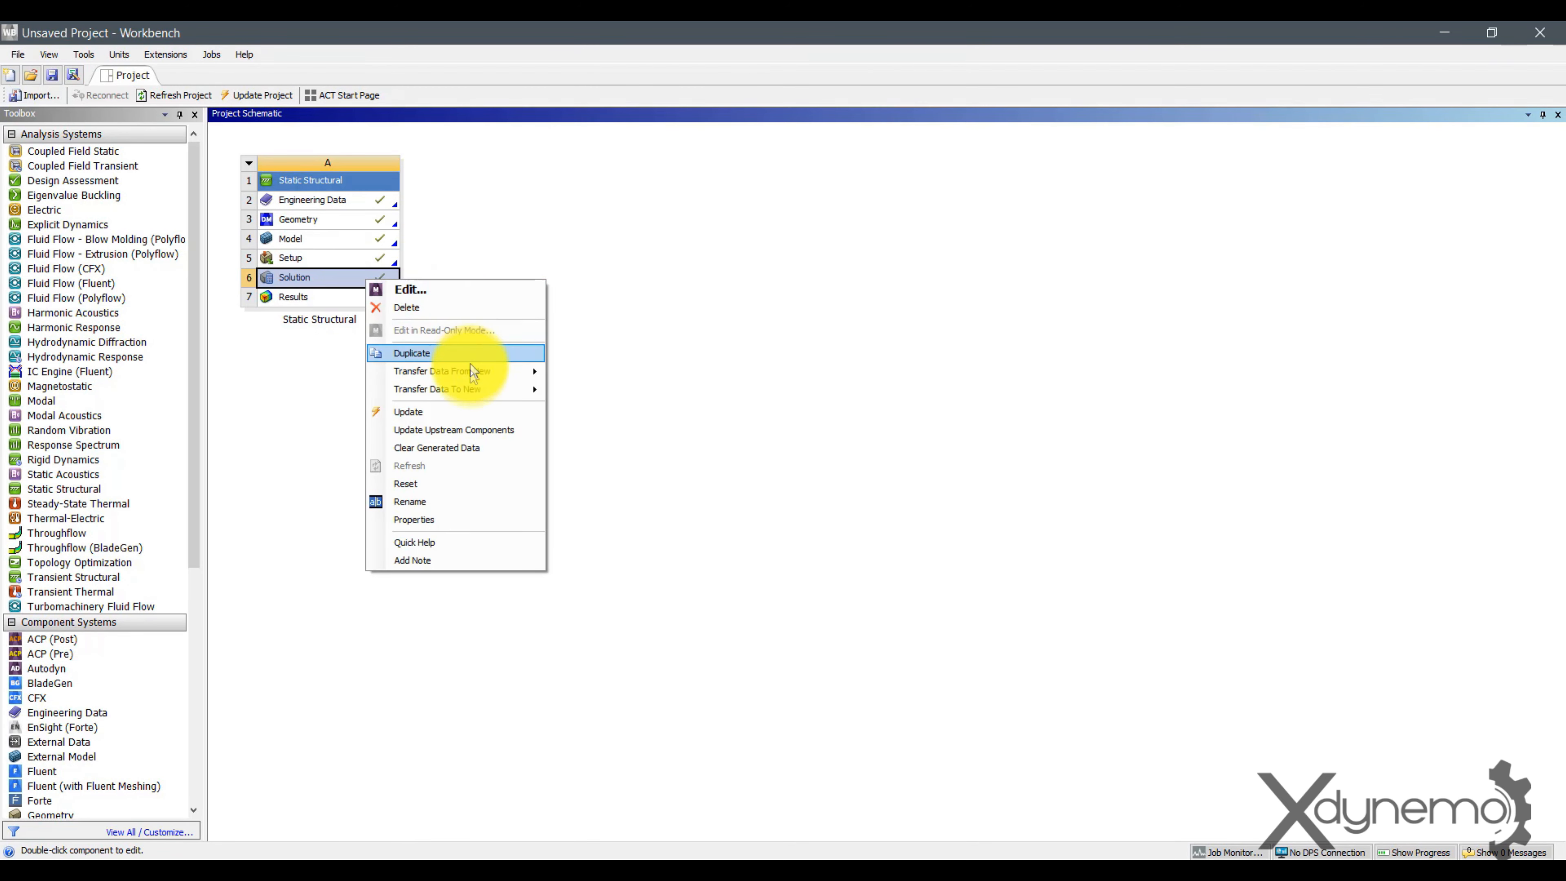
{"action": "mouse_move", "coordinate": [430, 396]}
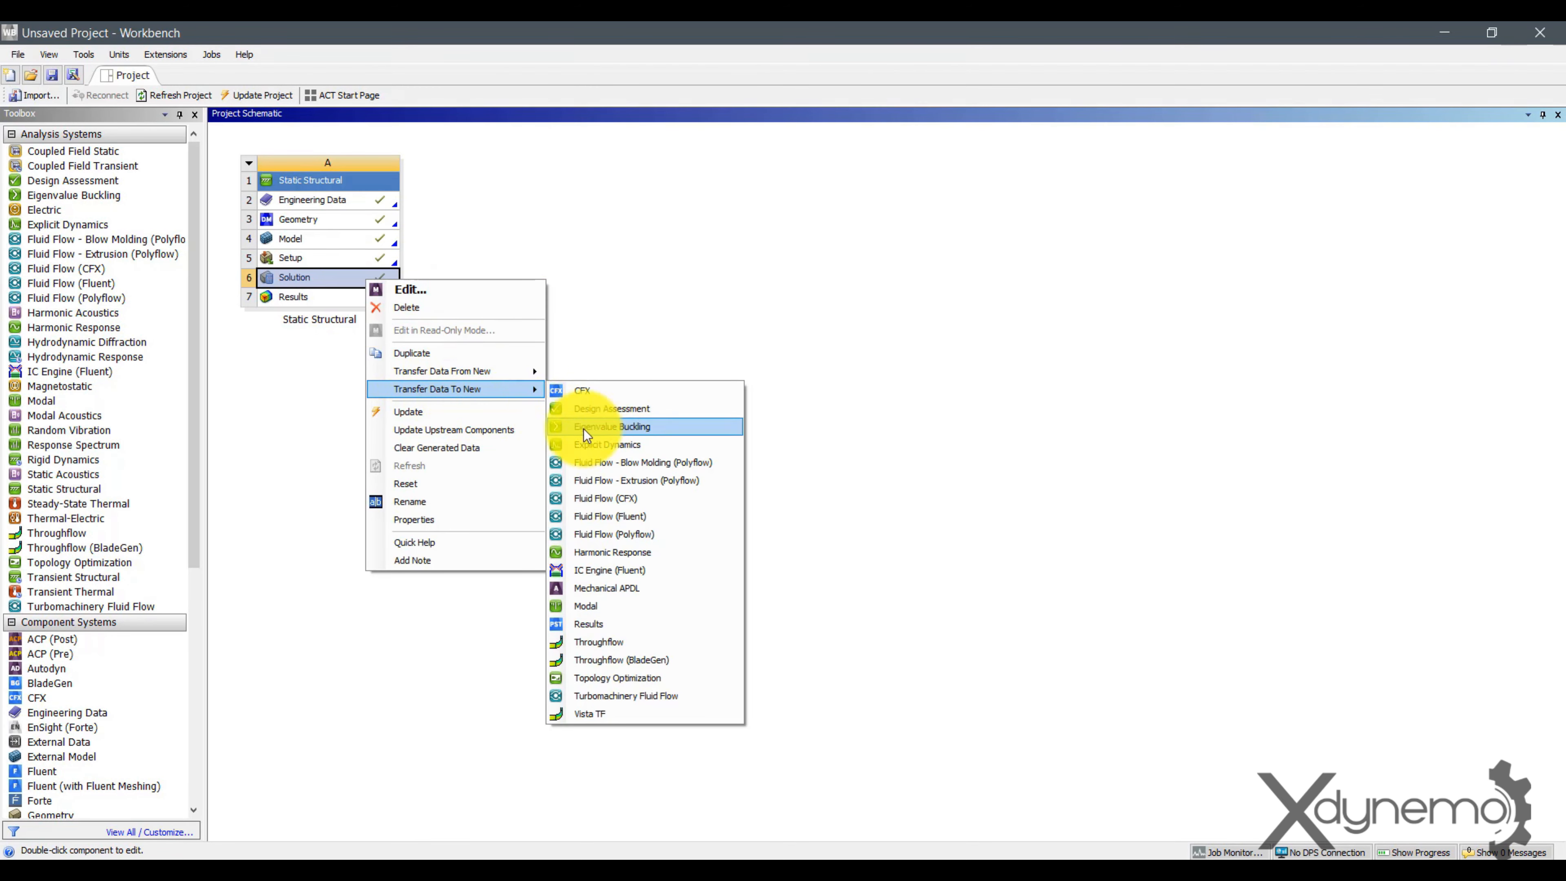
{"action": "left_click", "coordinate": [620, 429]}
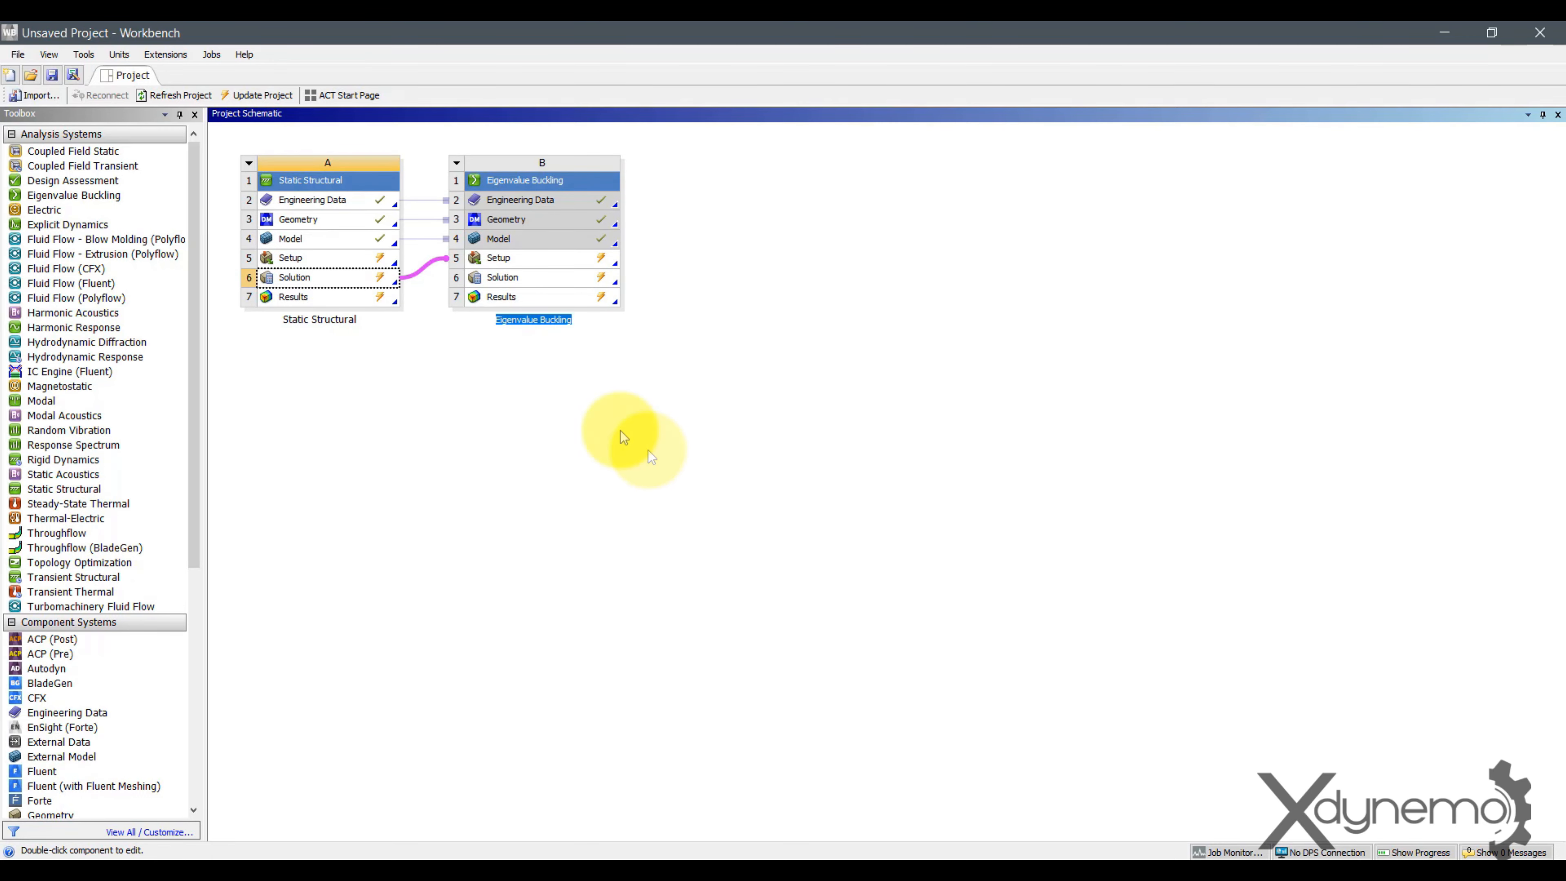
{"action": "left_click", "coordinate": [730, 880]}
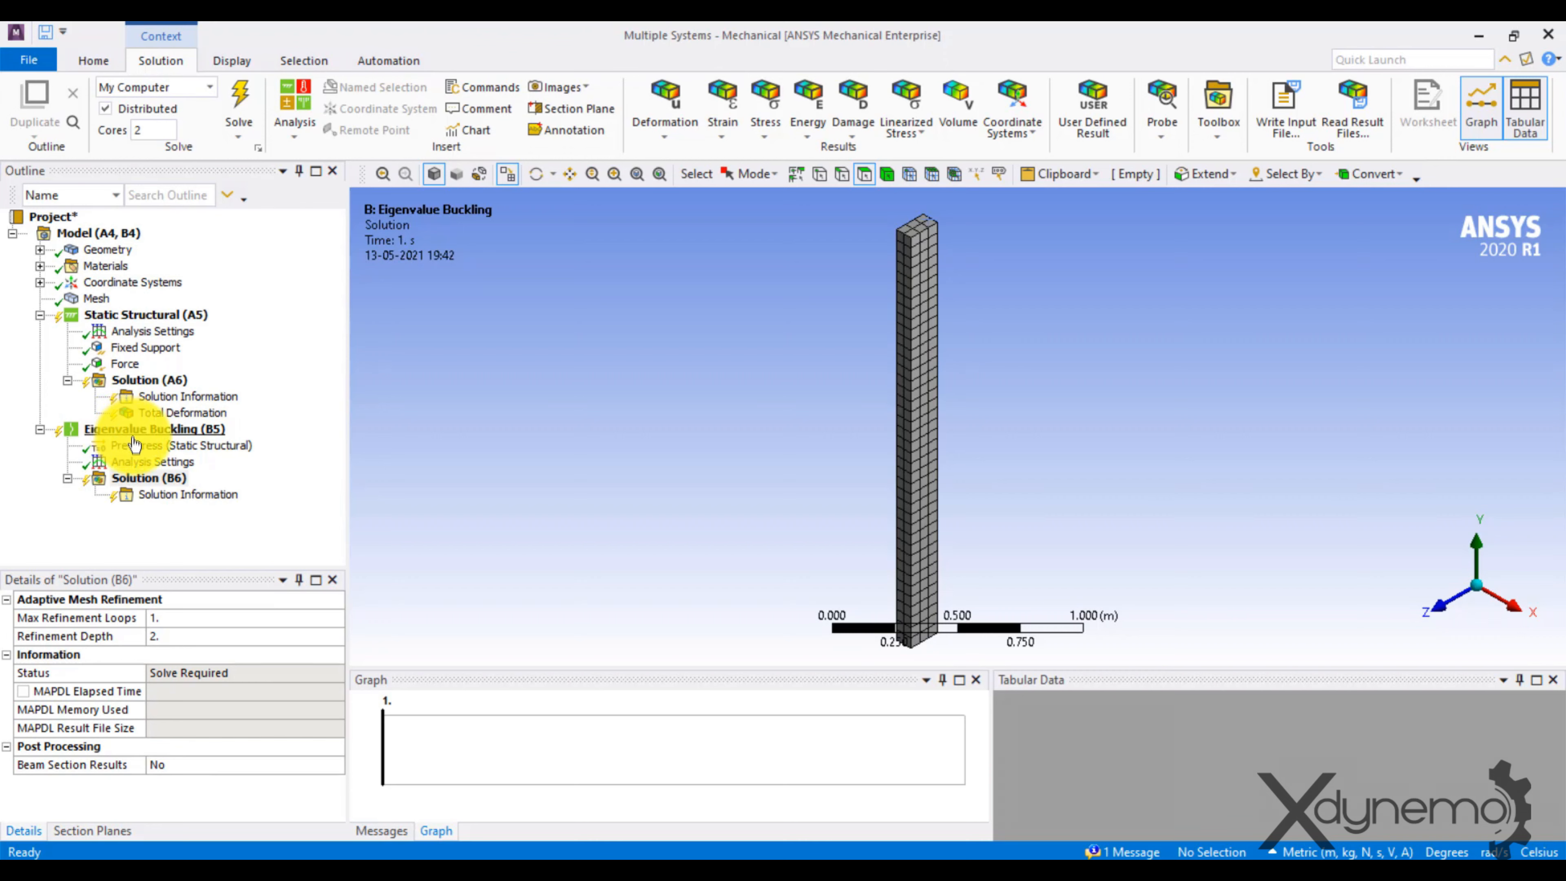
Insert a Total Deformation result in the Eigenvalue Buckling solution (B6) and solve it.
{"action": "left_click", "coordinate": [150, 479]}
{"action": "right_click", "coordinate": [150, 479]}
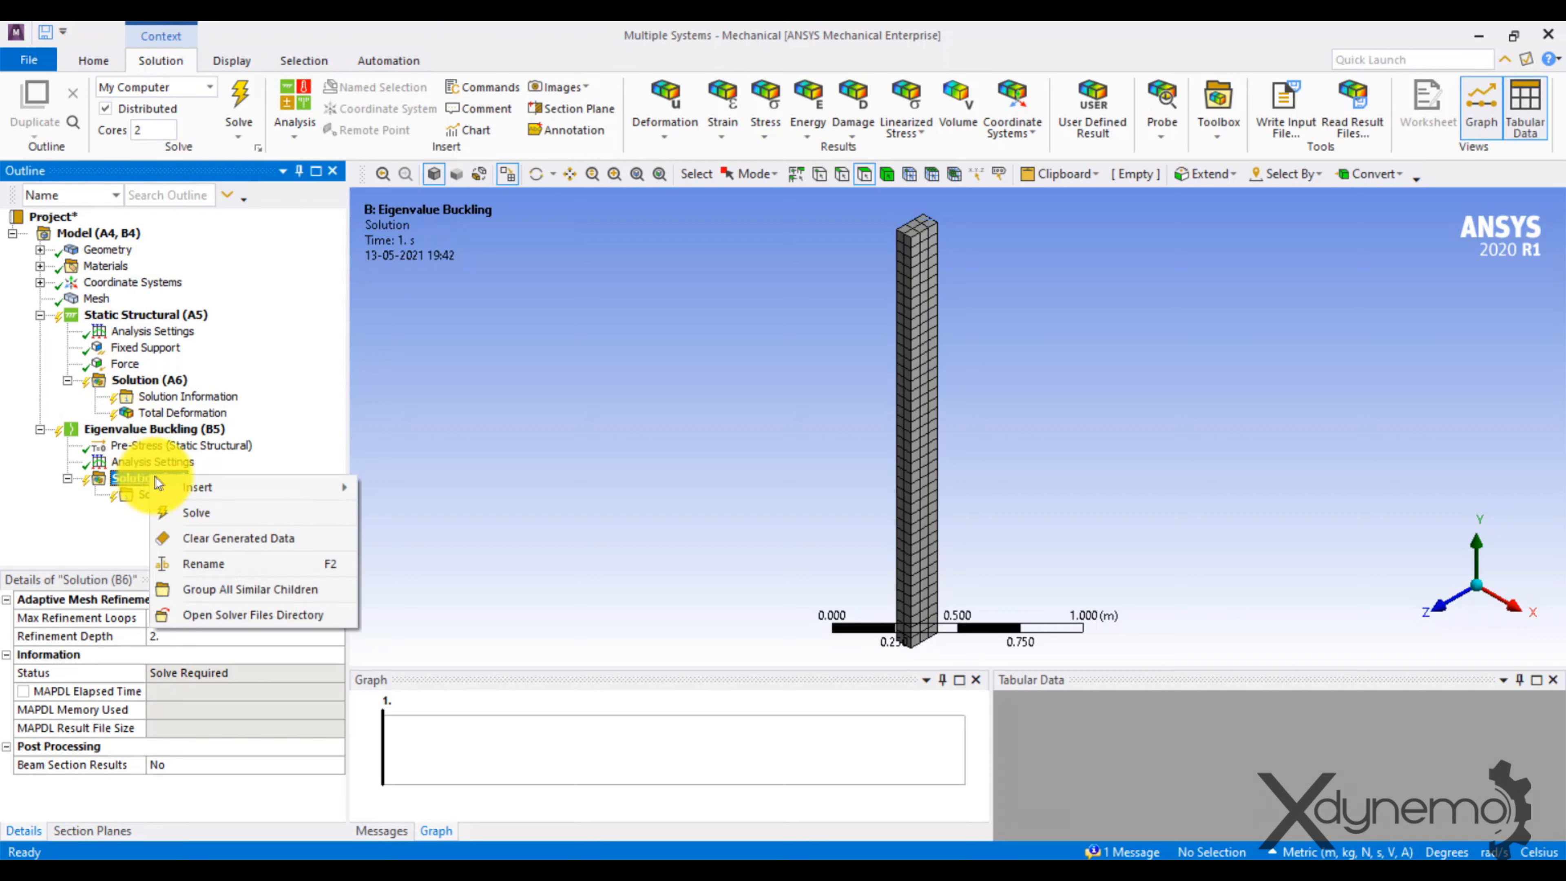
{"action": "mouse_move", "coordinate": [259, 487]}
{"action": "mouse_move", "coordinate": [477, 491]}
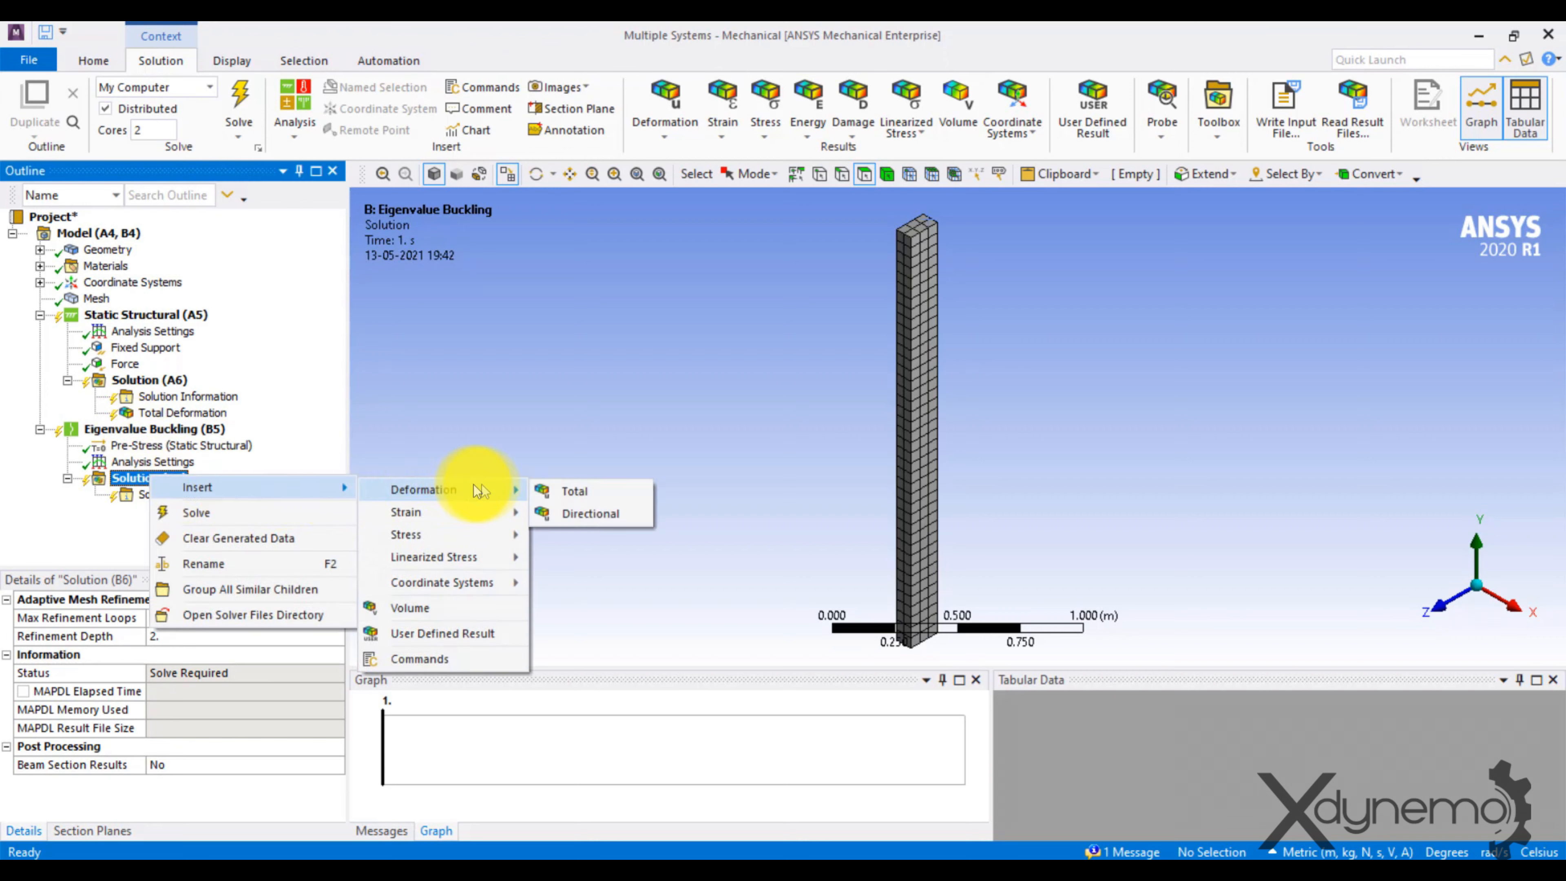
{"action": "left_click", "coordinate": [555, 485]}
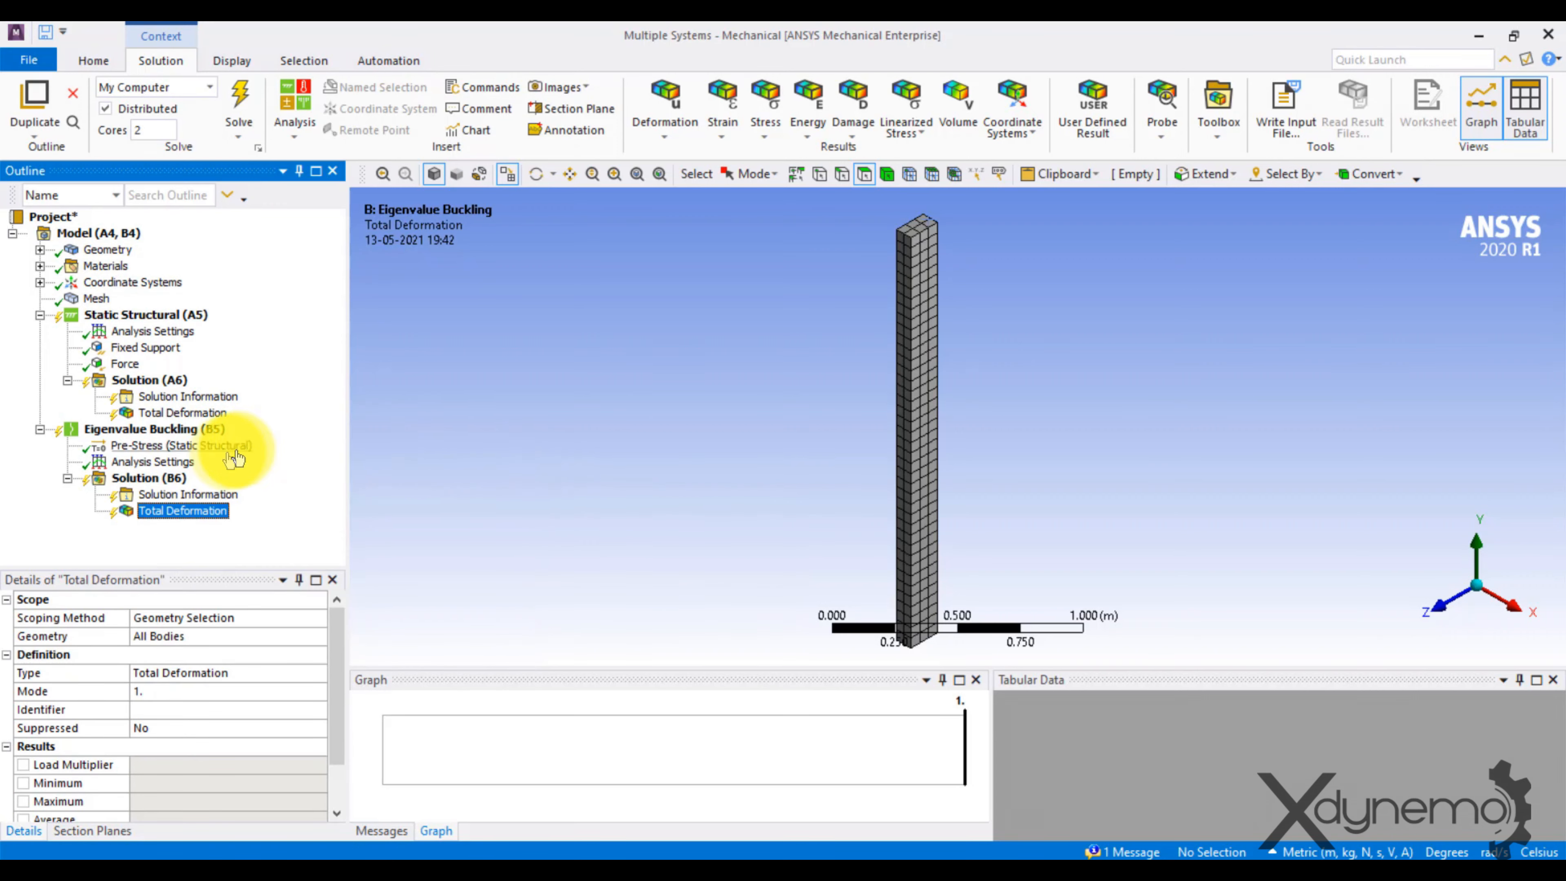
{"action": "left_click", "coordinate": [160, 479]}
{"action": "right_click", "coordinate": [160, 480]}
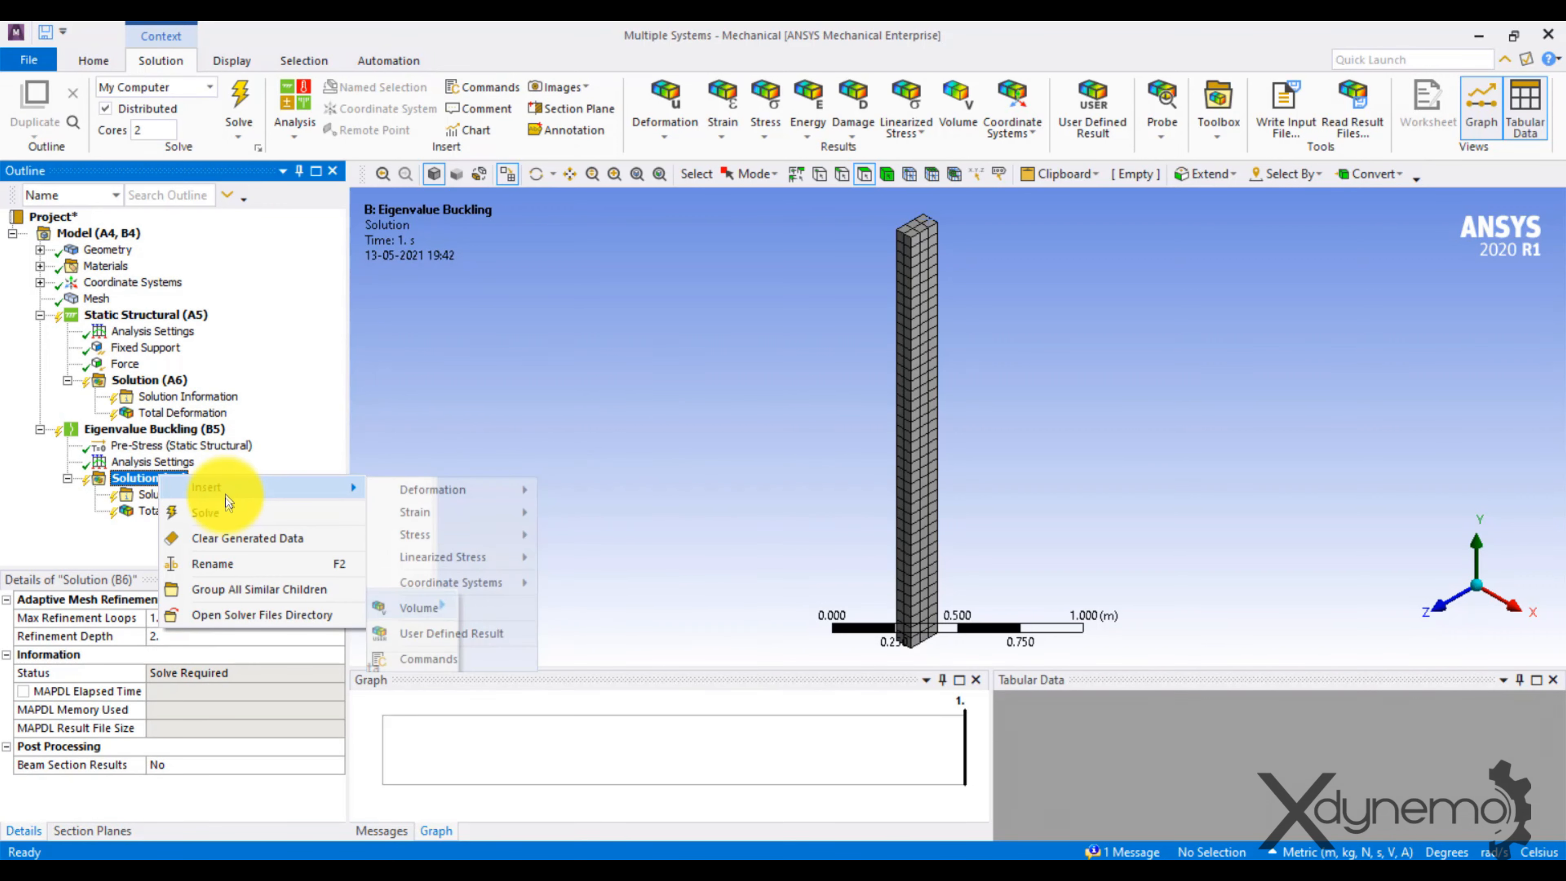
{"action": "left_click", "coordinate": [206, 510]}
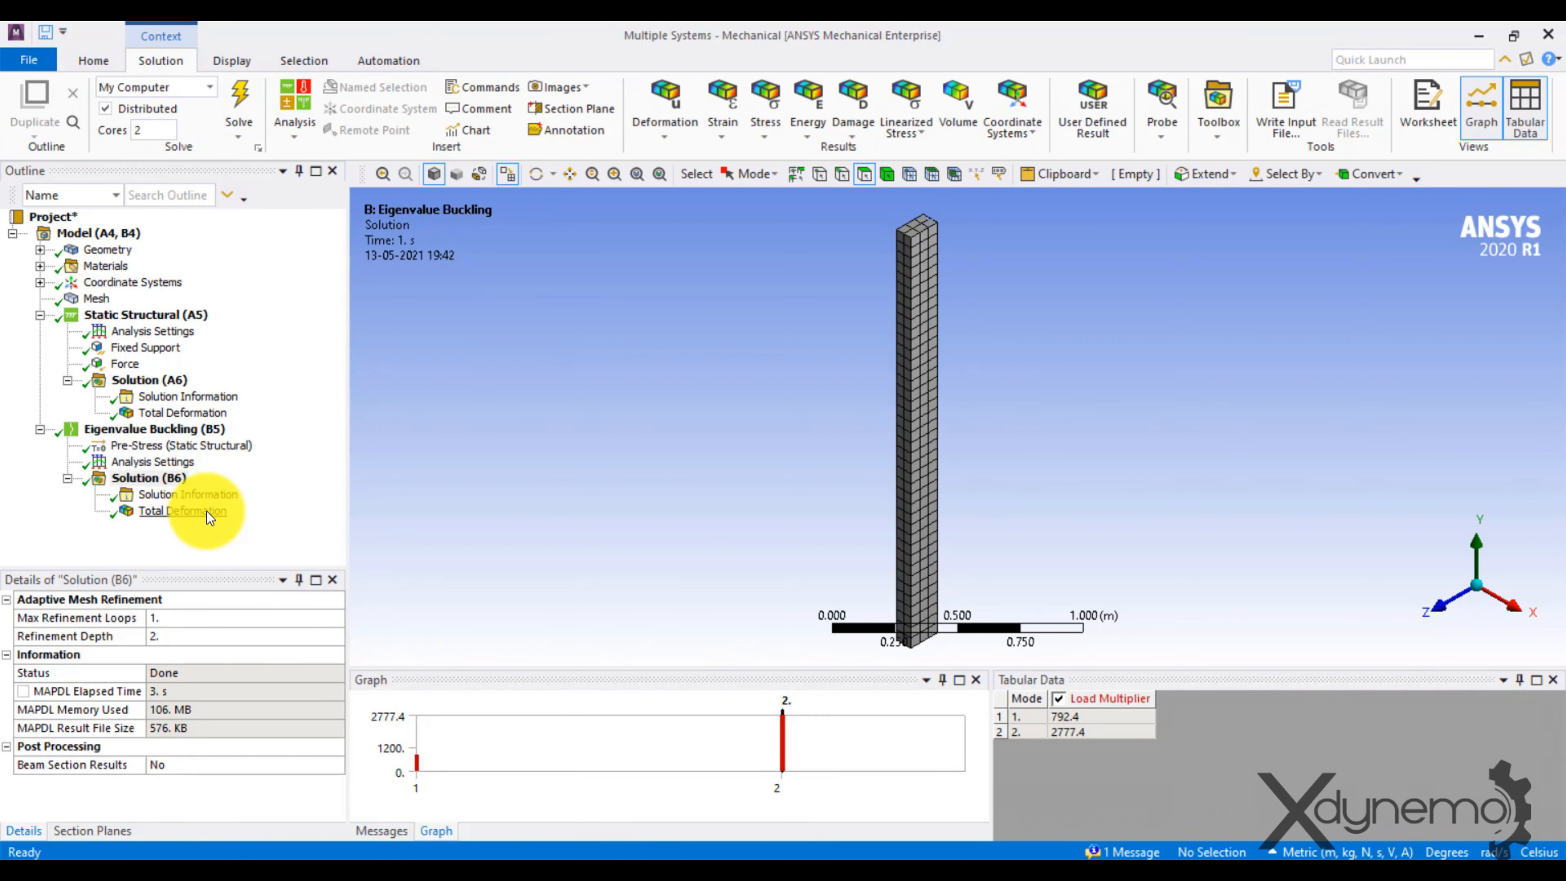
Animate the mode 1 buckling deformation and examine it along the Z and X axes.
{"action": "left_click", "coordinate": [151, 510]}
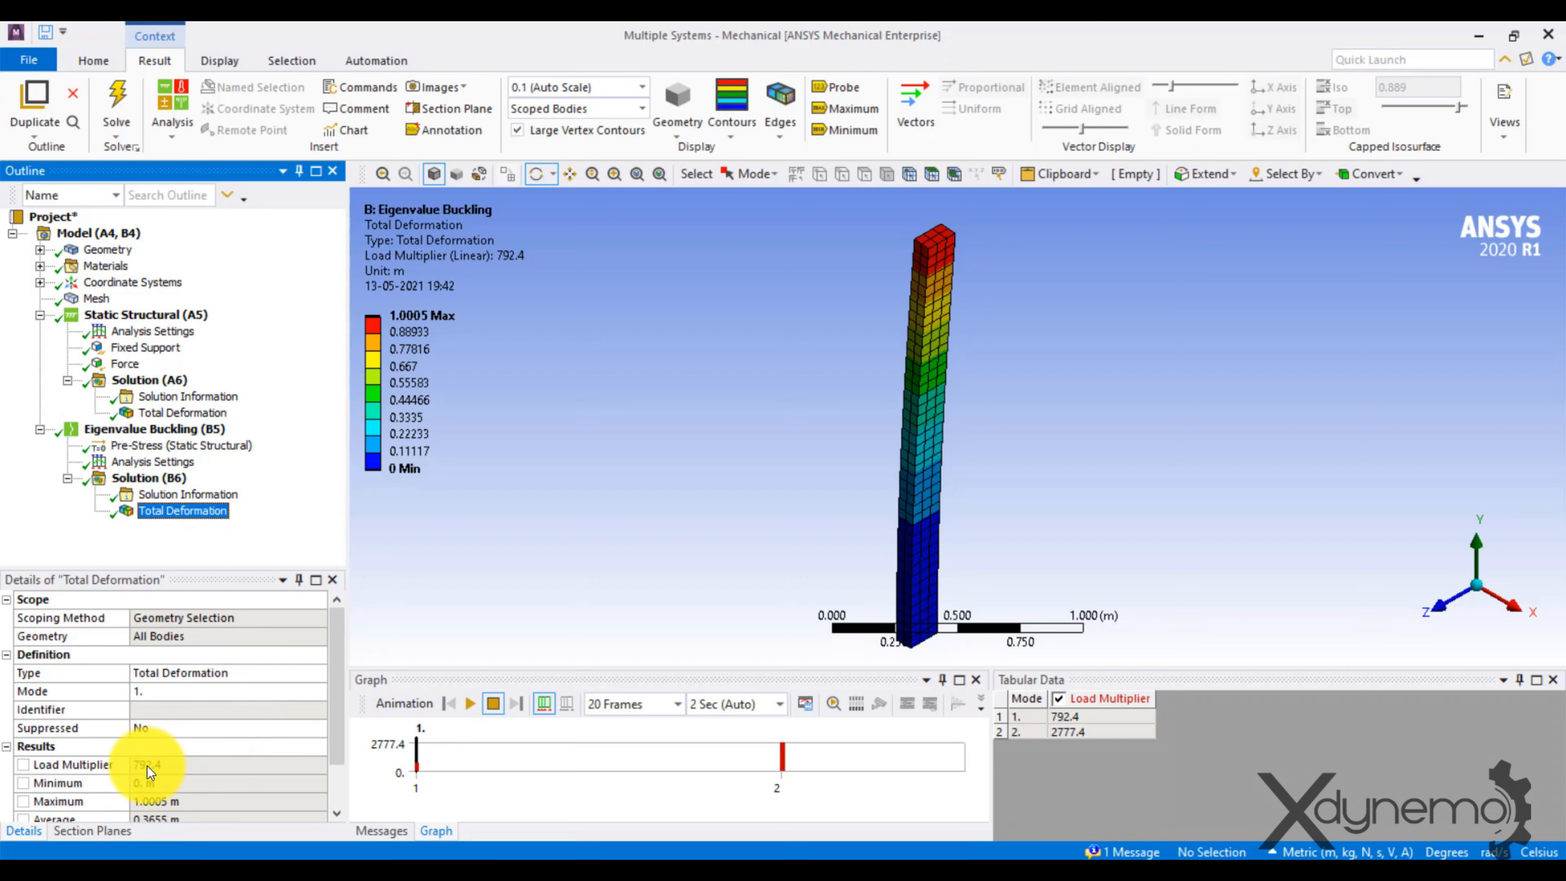
{"action": "left_click", "coordinate": [465, 702]}
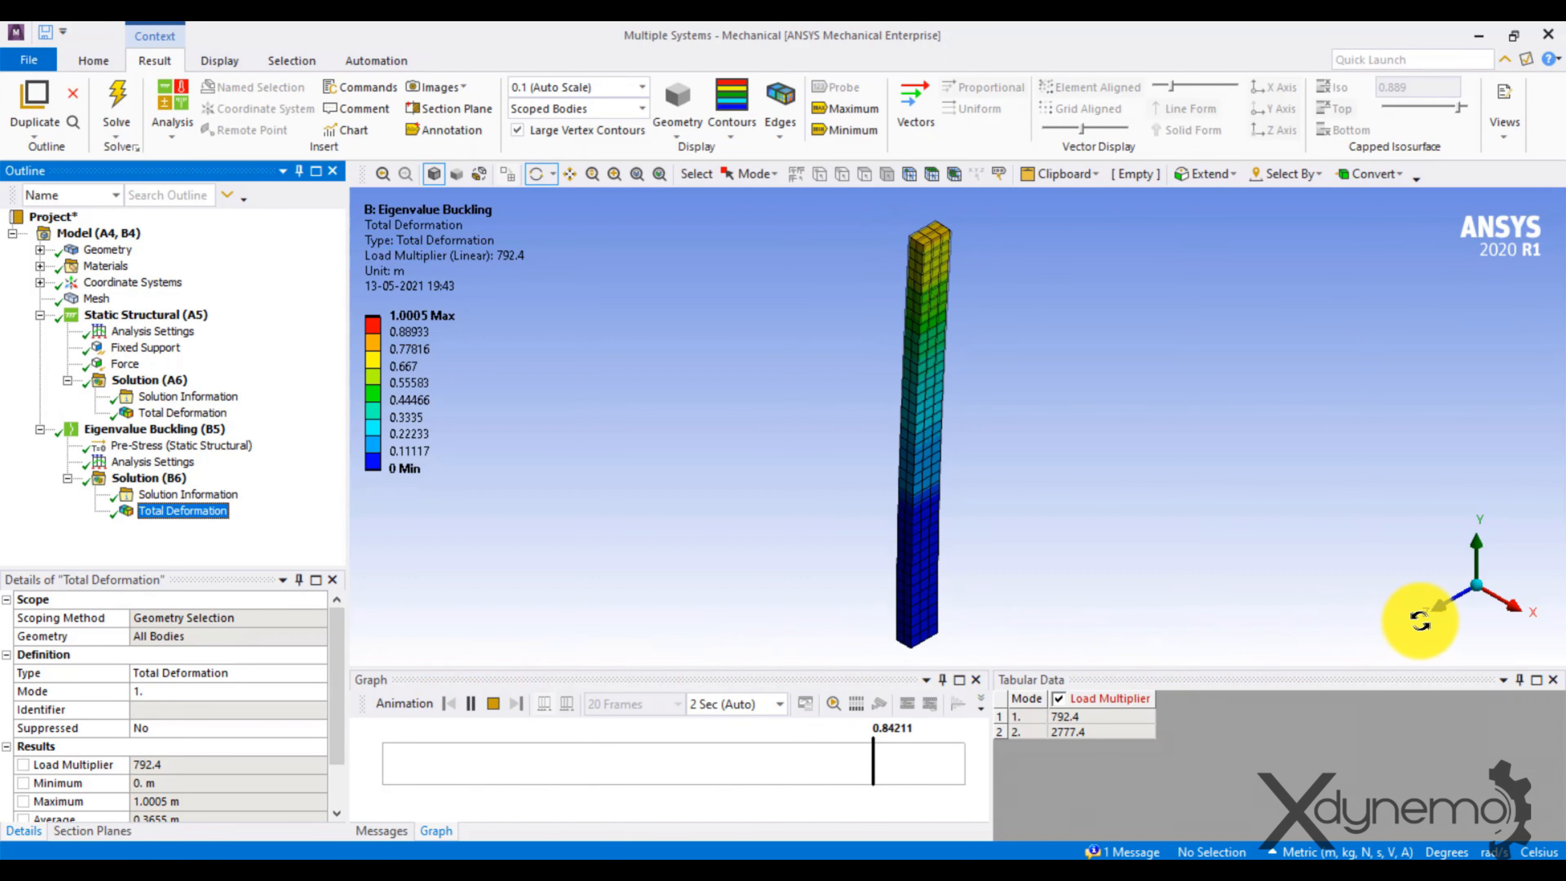
{"action": "left_click", "coordinate": [1431, 612]}
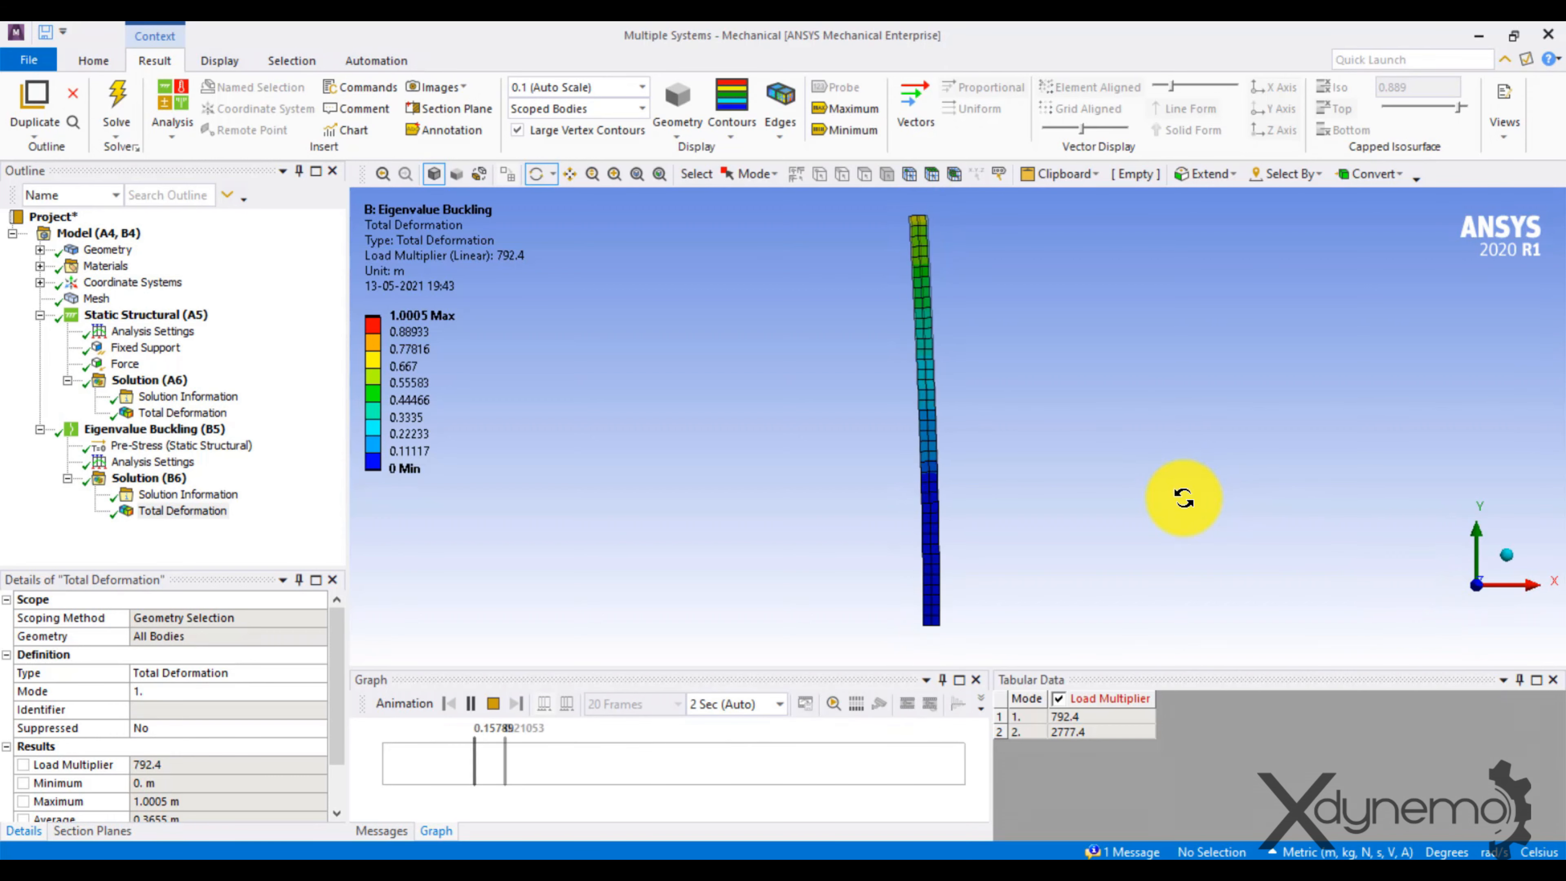
{"action": "left_click", "coordinate": [1533, 593]}
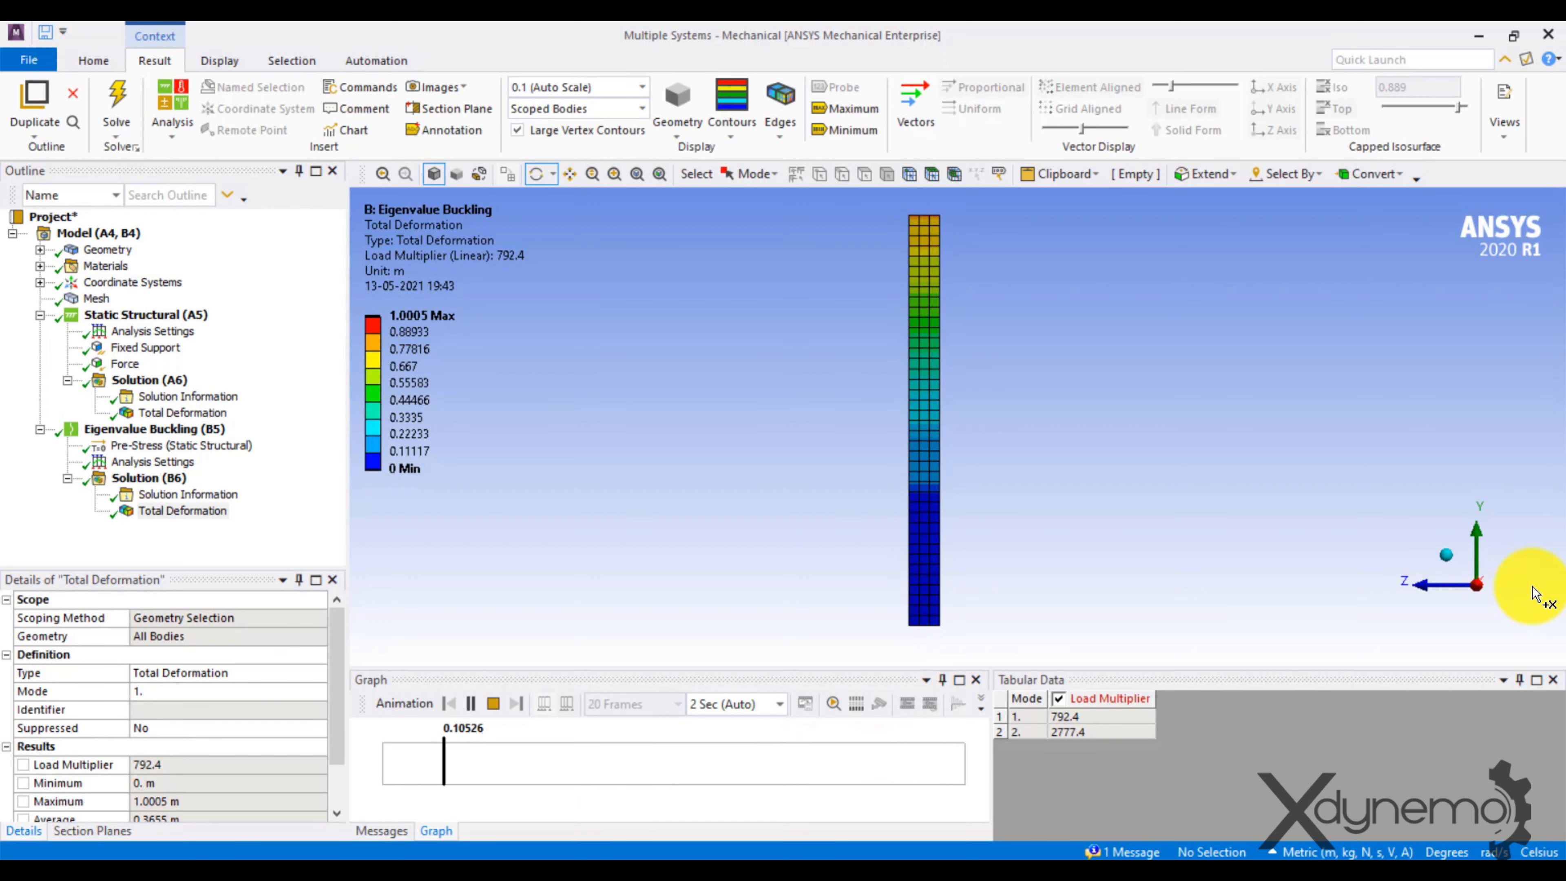
{"action": "left_click", "coordinate": [1430, 583]}
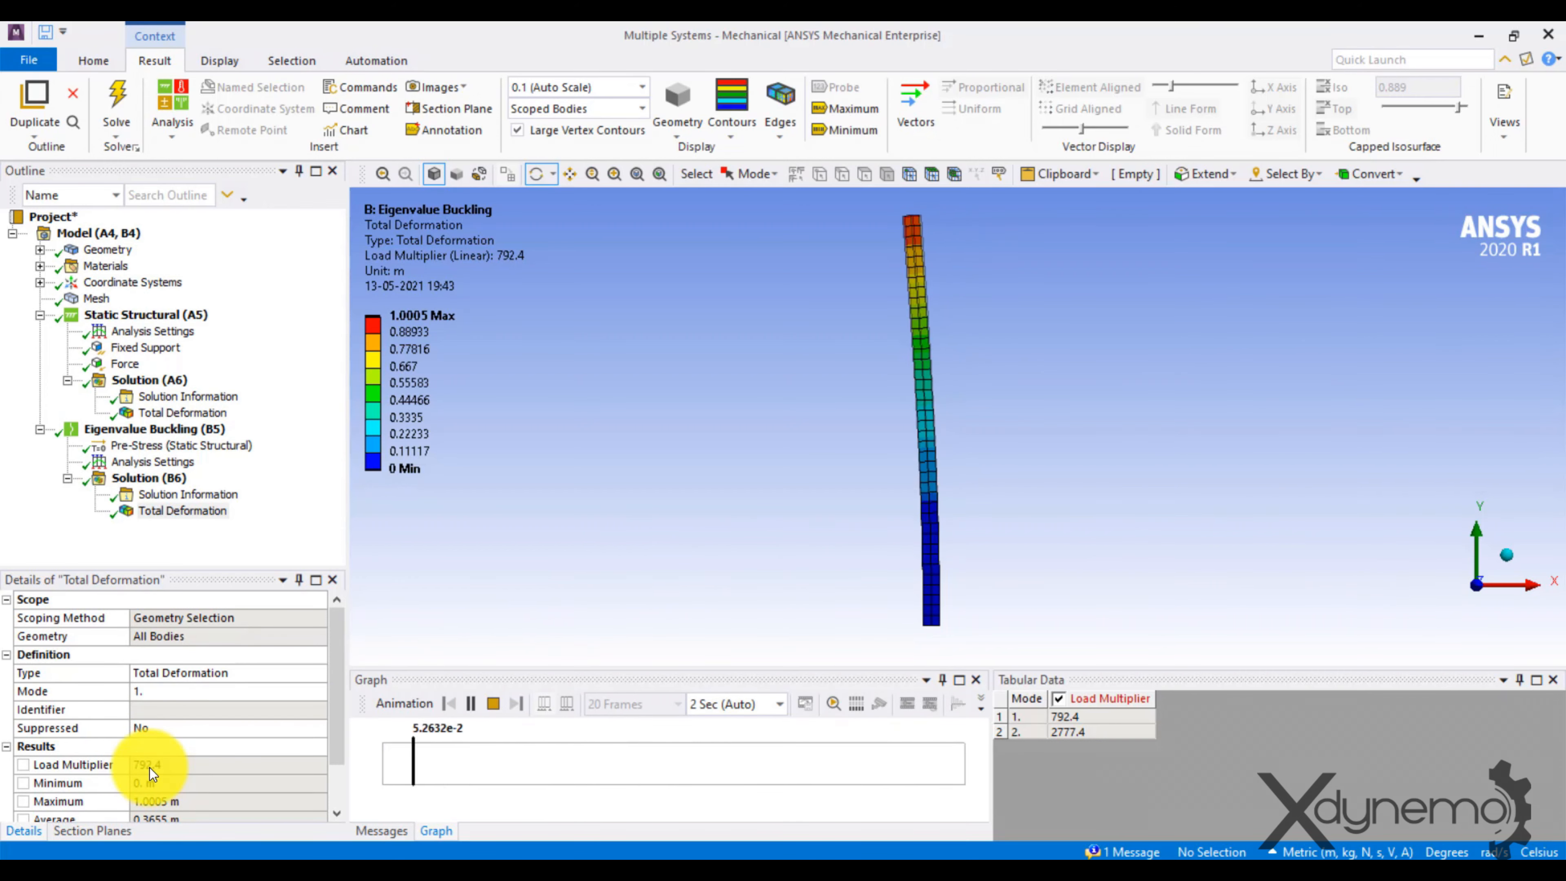
Stop the animation, retrieve the mode 2 buckling result for Total Deformation and animate it viewed along the X axis.
{"action": "left_click", "coordinate": [187, 512]}
{"action": "left_click", "coordinate": [492, 704]}
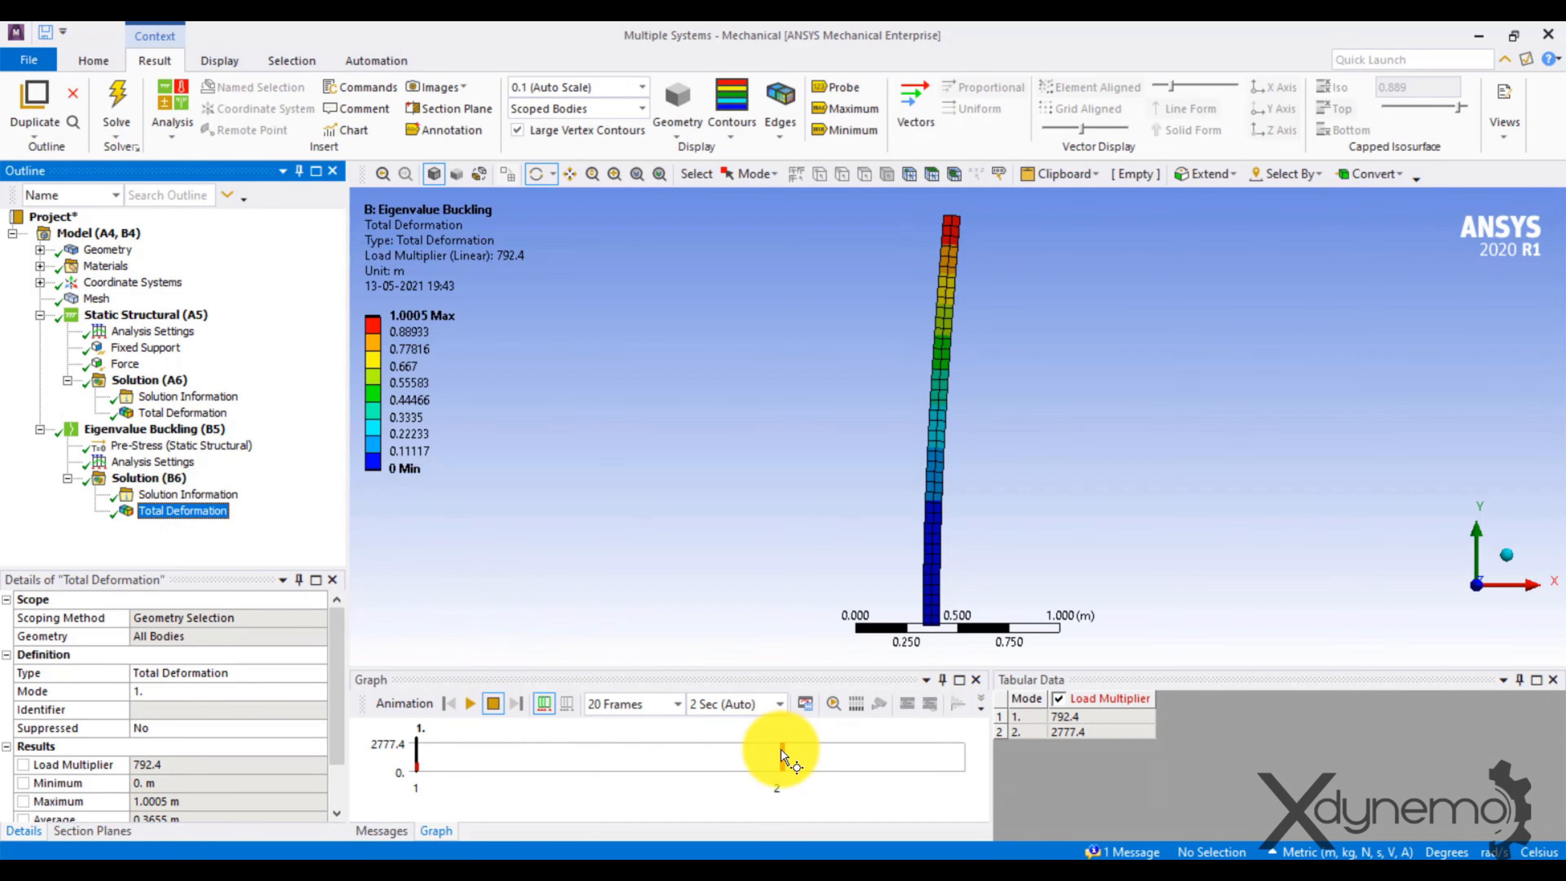
{"action": "right_click", "coordinate": [781, 753]}
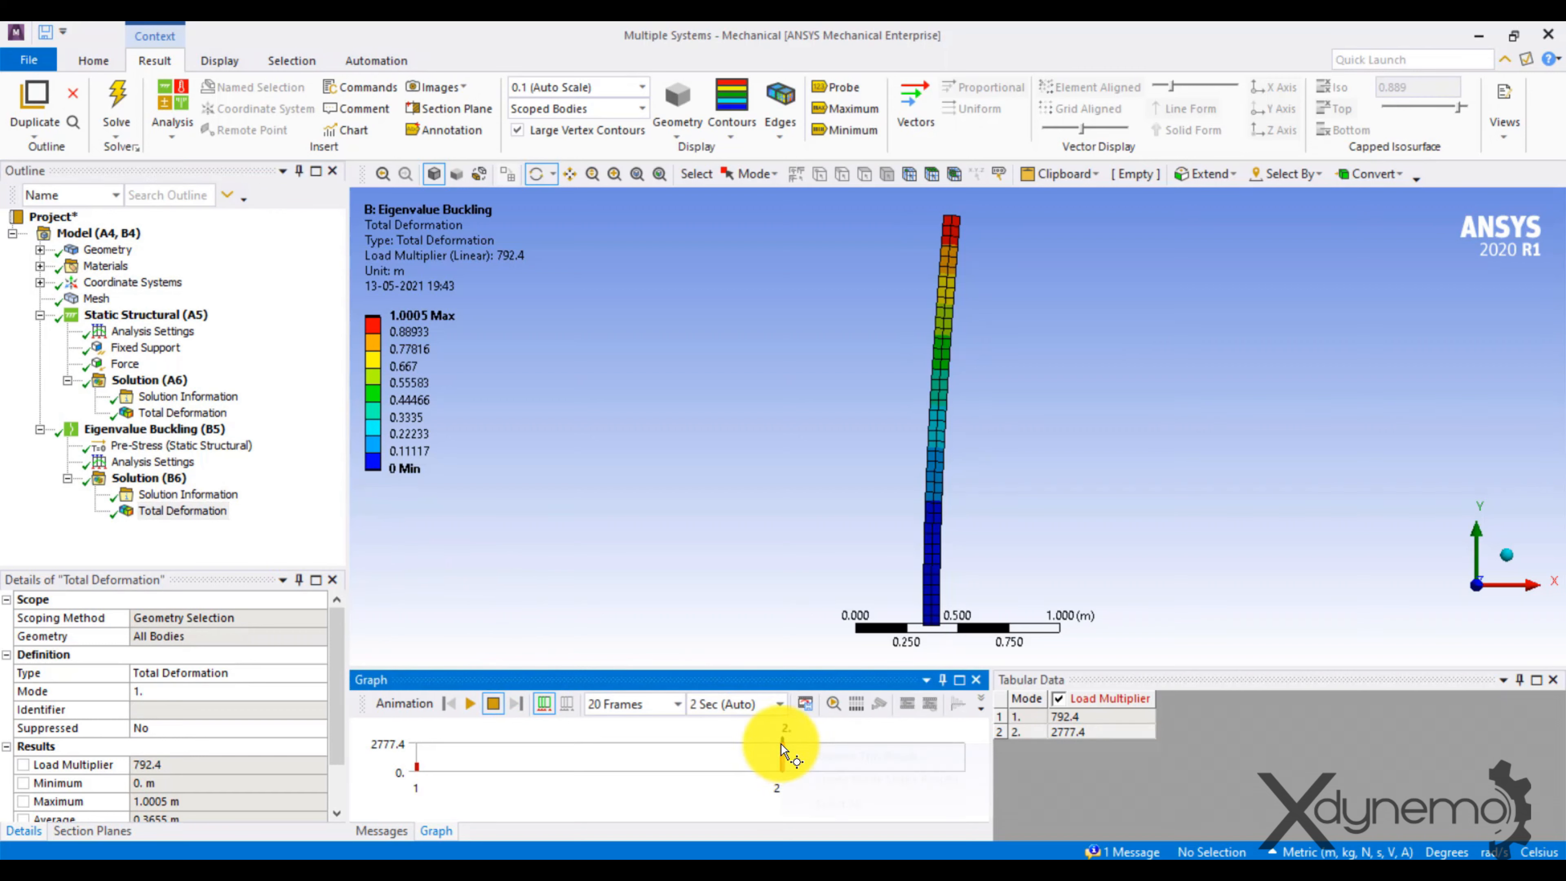
{"action": "right_click", "coordinate": [781, 750]}
{"action": "left_click", "coordinate": [833, 755]}
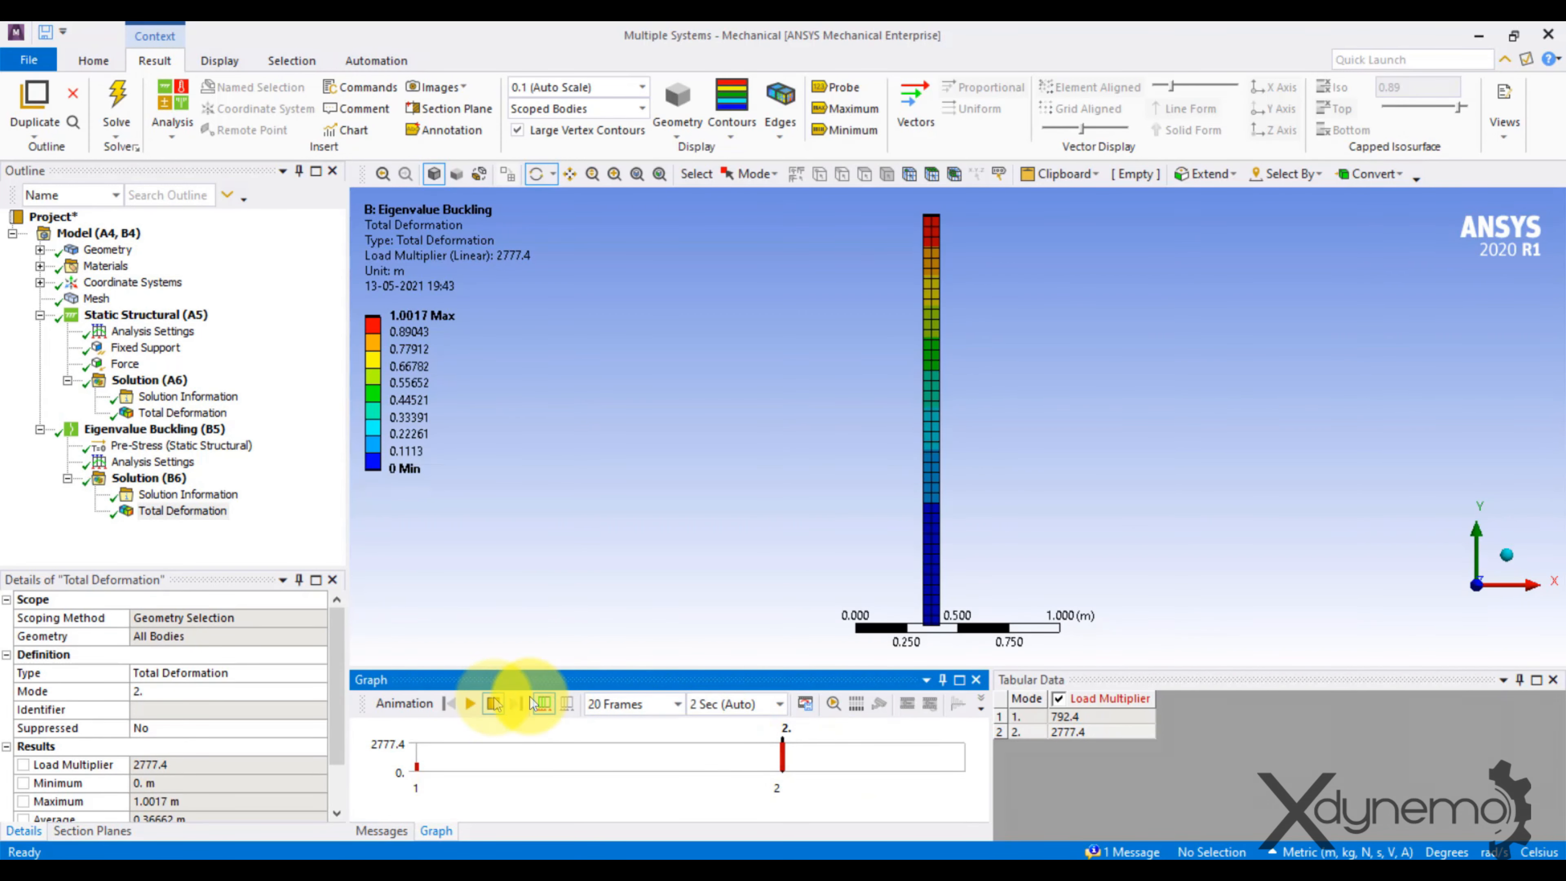
{"action": "left_click", "coordinate": [471, 702]}
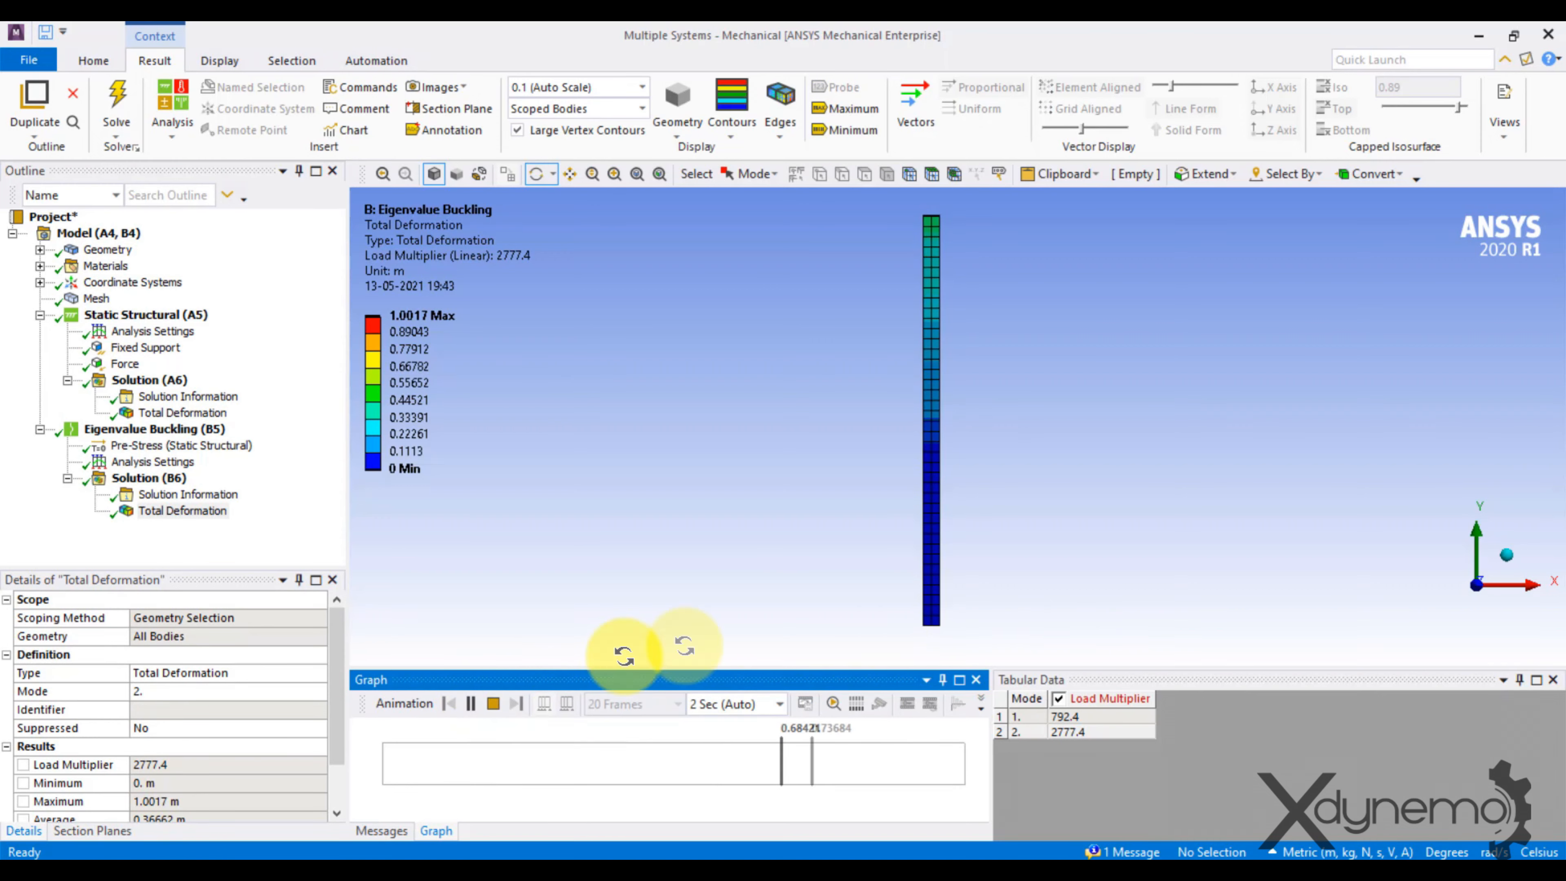
{"action": "left_click", "coordinate": [1530, 586]}
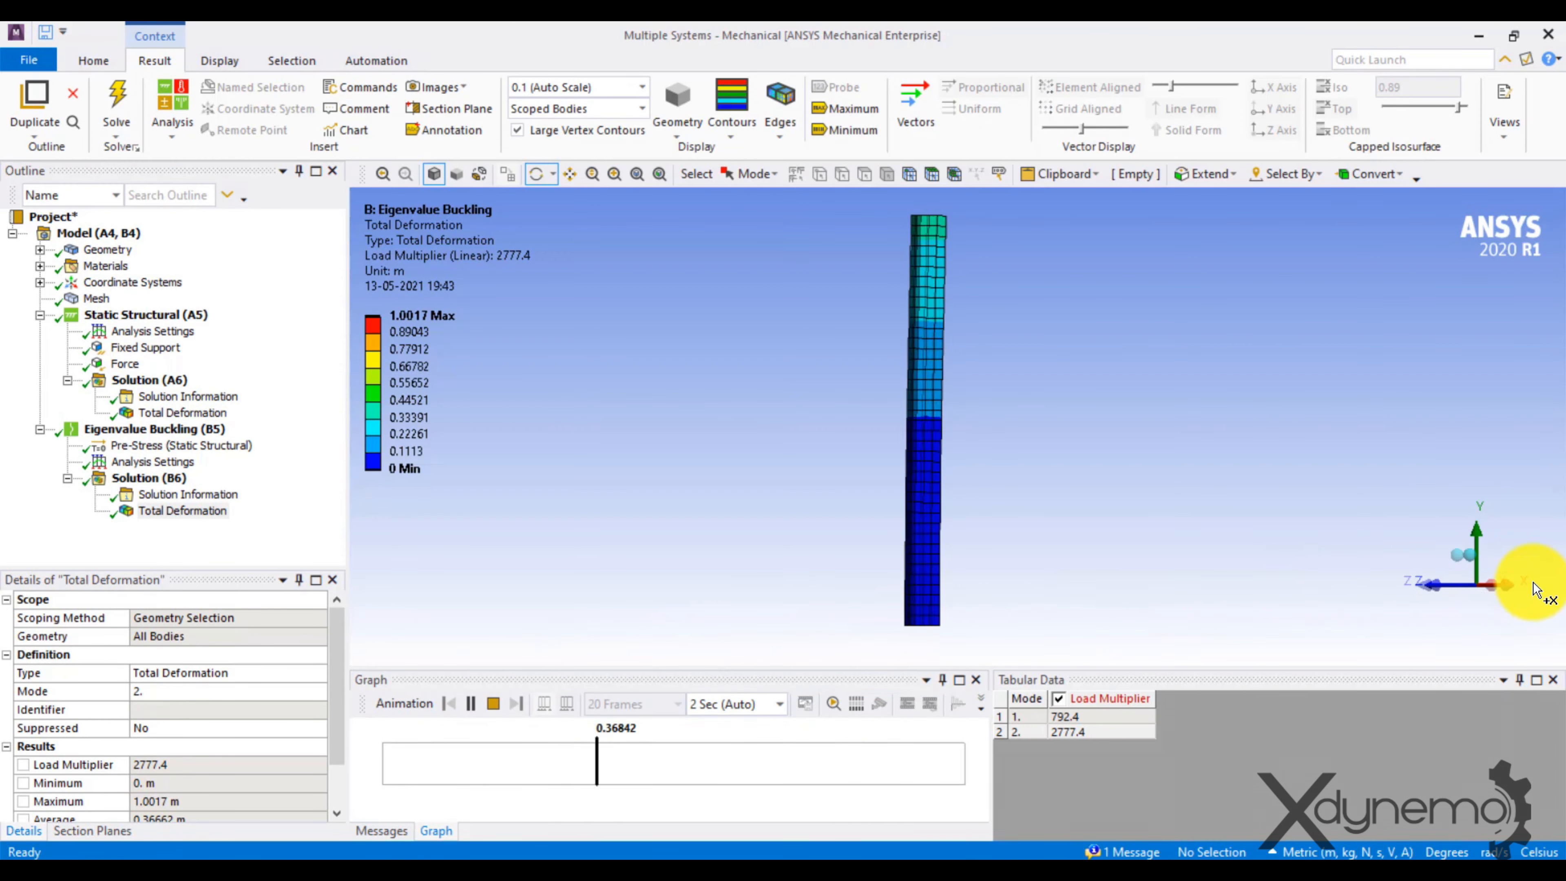